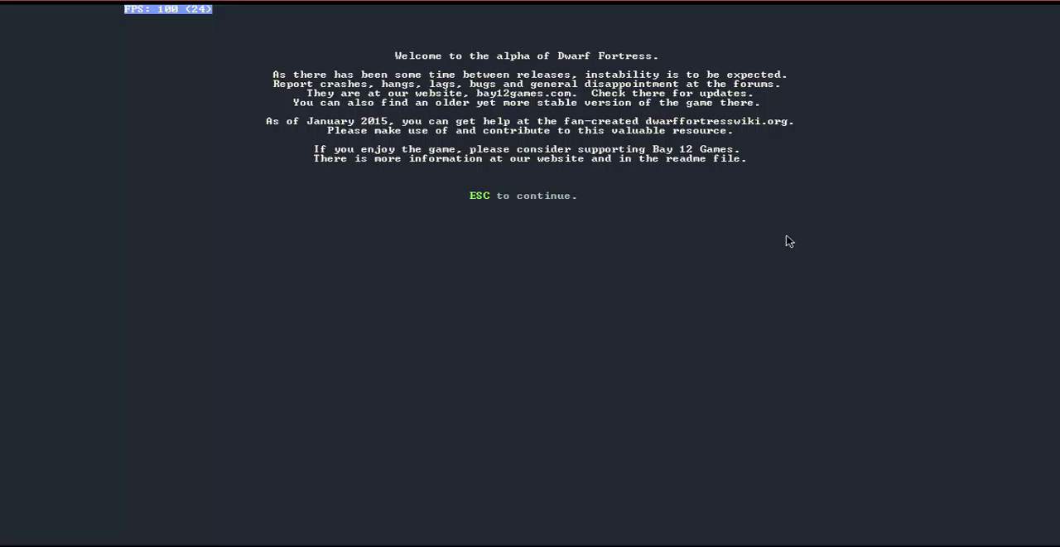
- Set the world size to Small and history to Very Short
{"action": "key", "text": "Escape"}
{"action": "key", "text": "Left"}
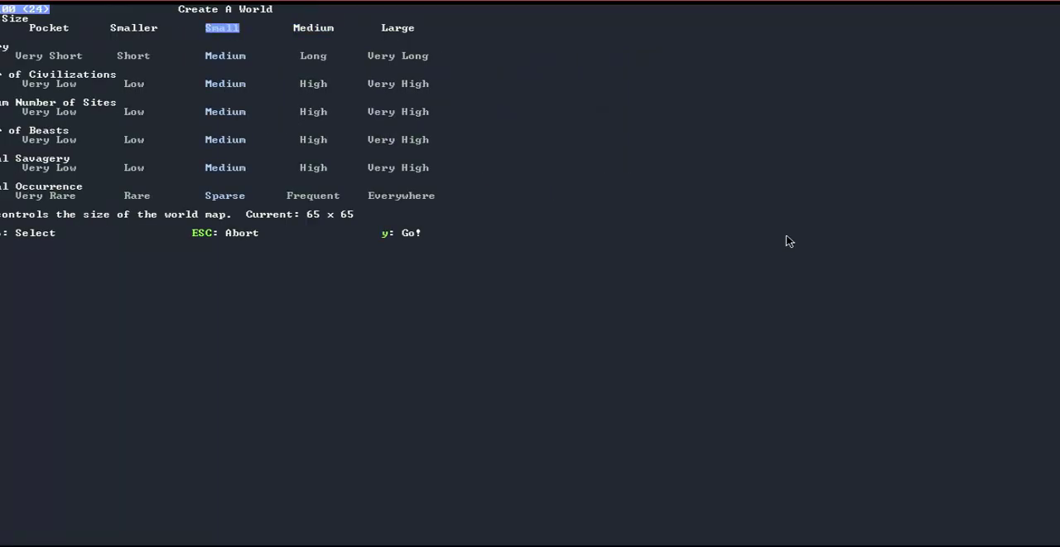
{"action": "key", "text": "Left"}
{"action": "key", "text": "Right"}
{"action": "key", "text": "Down"}
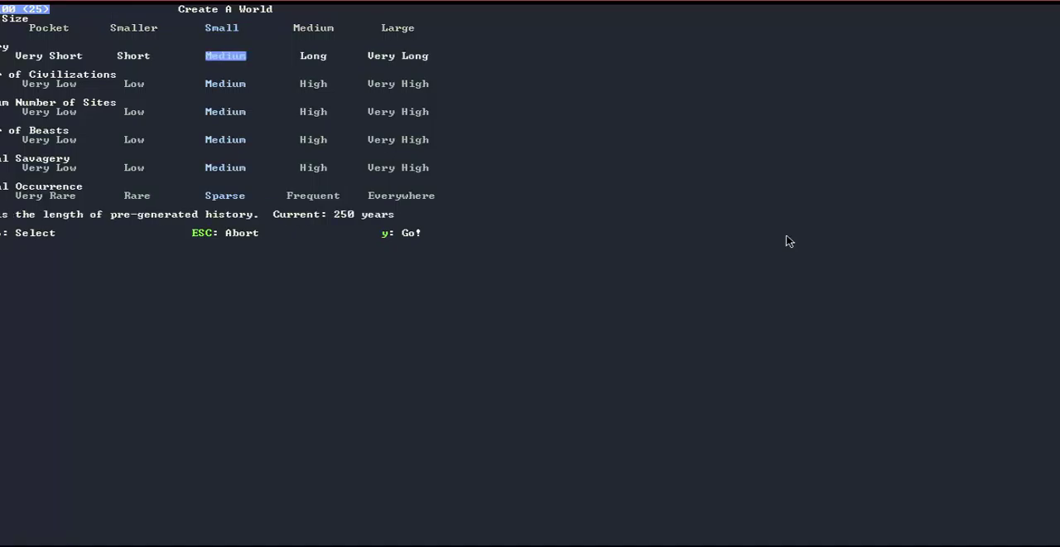
{"action": "key", "text": "Left"}
{"action": "key", "text": "Left"}
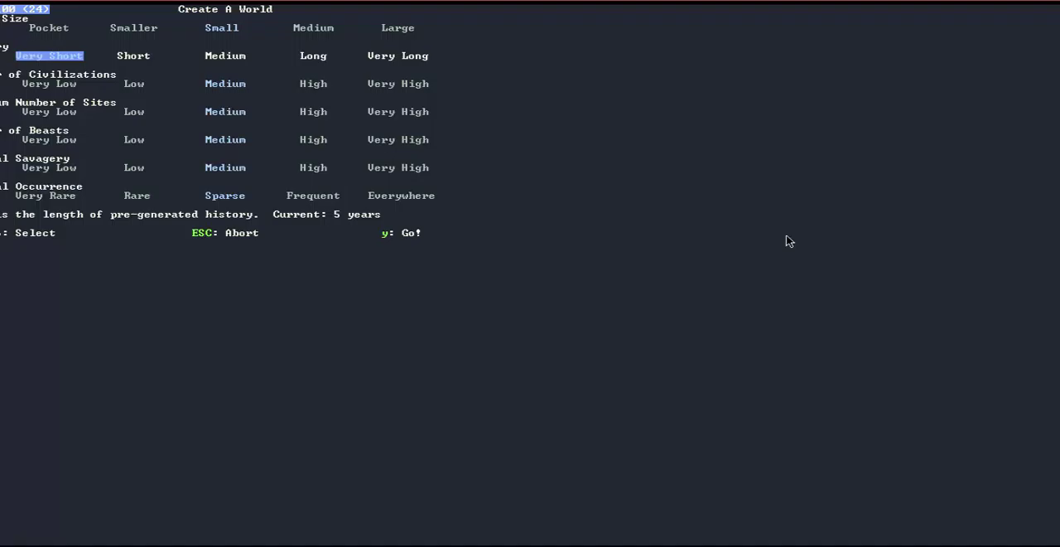
- Lower civilizations and maximum sites both to Very Low
{"action": "key", "text": "Down"}
{"action": "key", "text": "Left"}
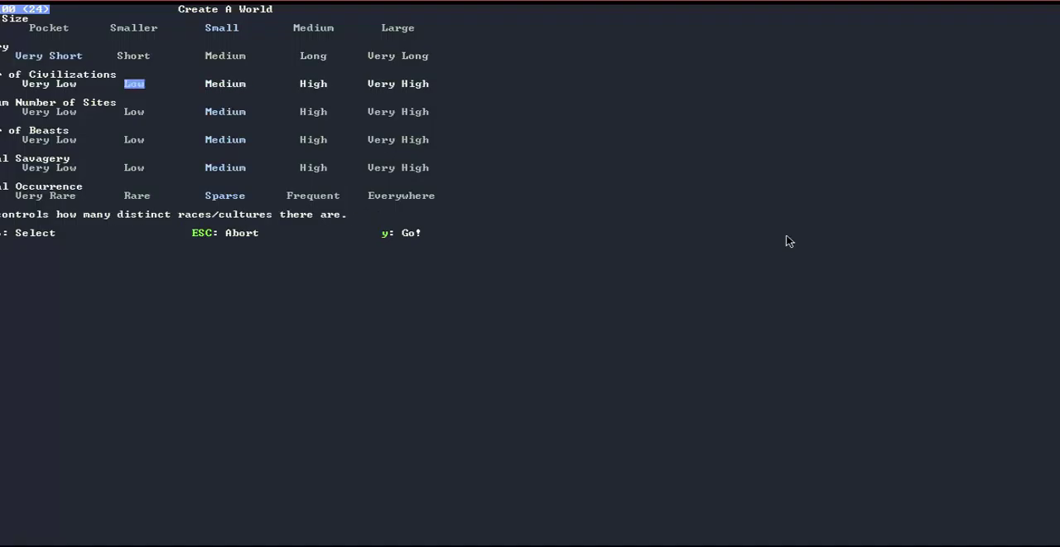
{"action": "key", "text": "Left"}
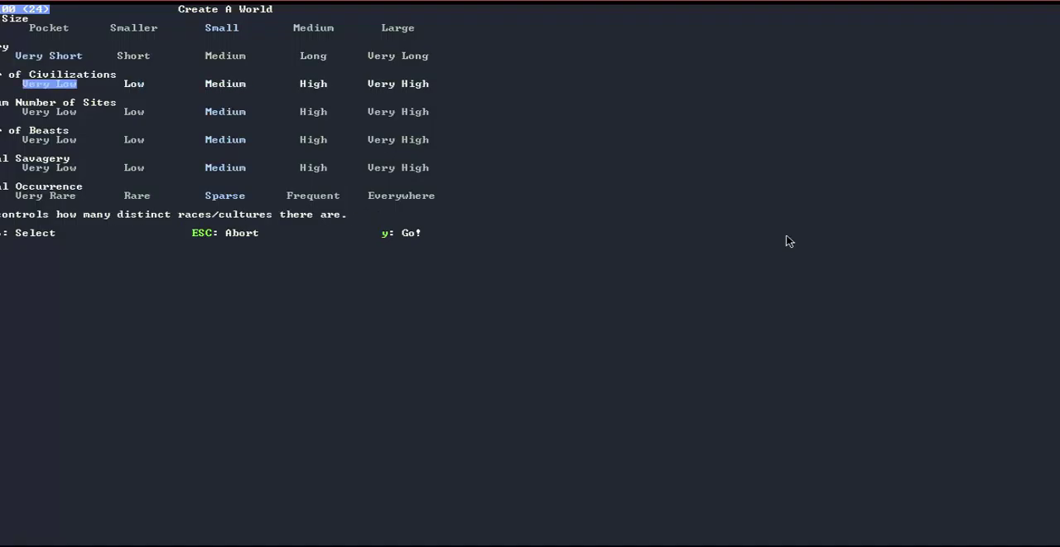
{"action": "key", "text": "Right"}
{"action": "key", "text": "Left"}
{"action": "key", "text": "Down"}
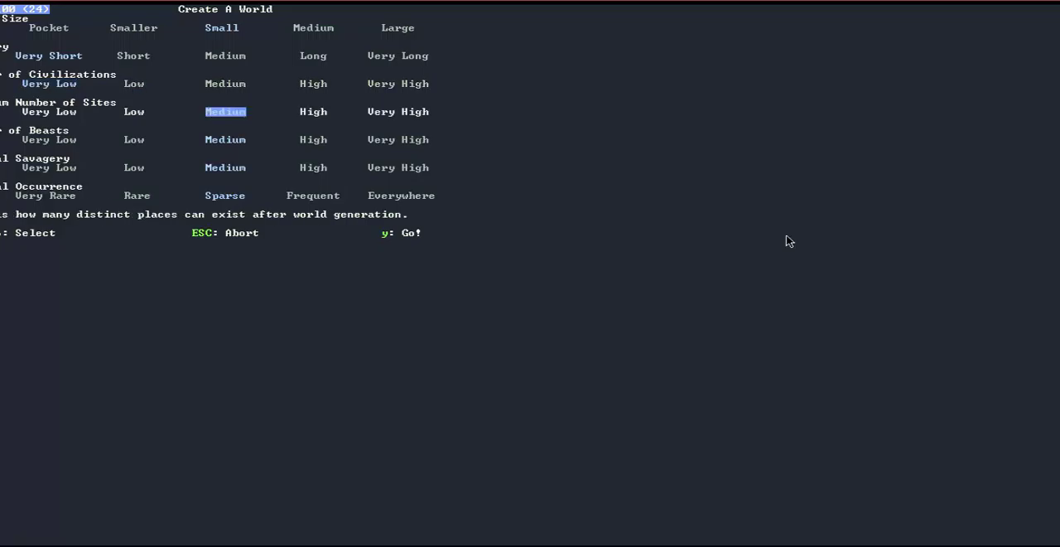
{"action": "key", "text": "Left"}
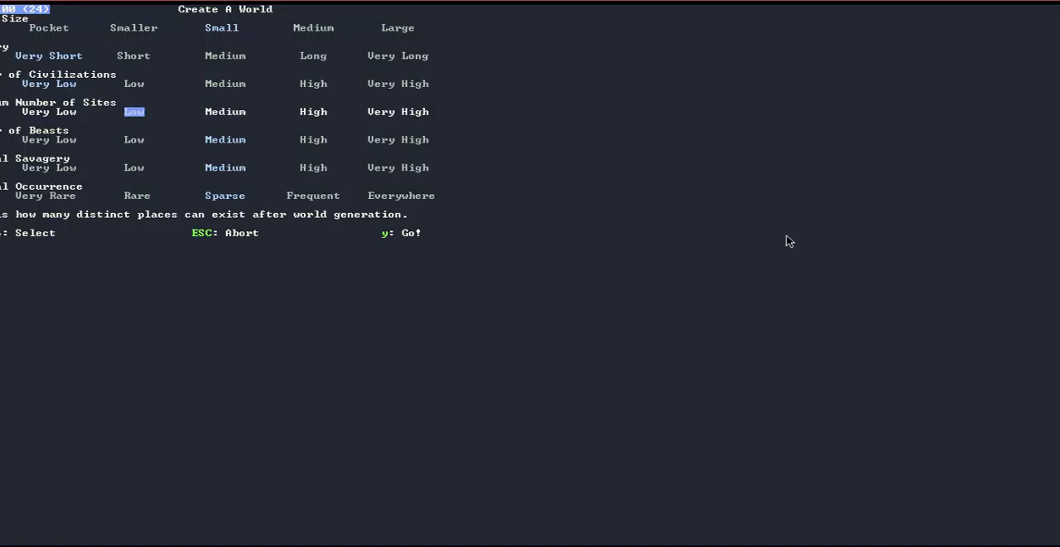
{"action": "key", "text": "Left"}
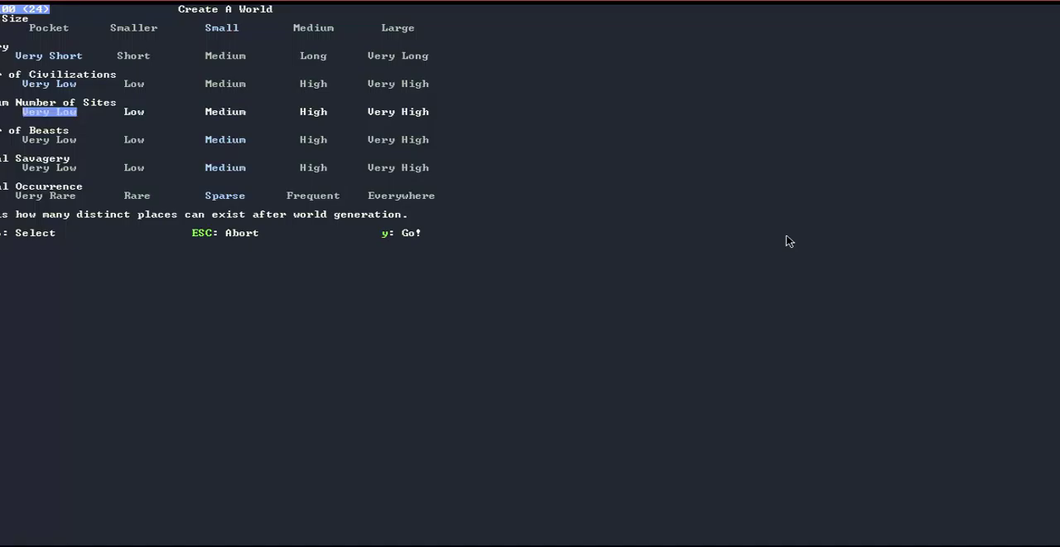
- Set mineral occurrence to Everywhere and start generating the world
{"action": "key", "text": "Down"}
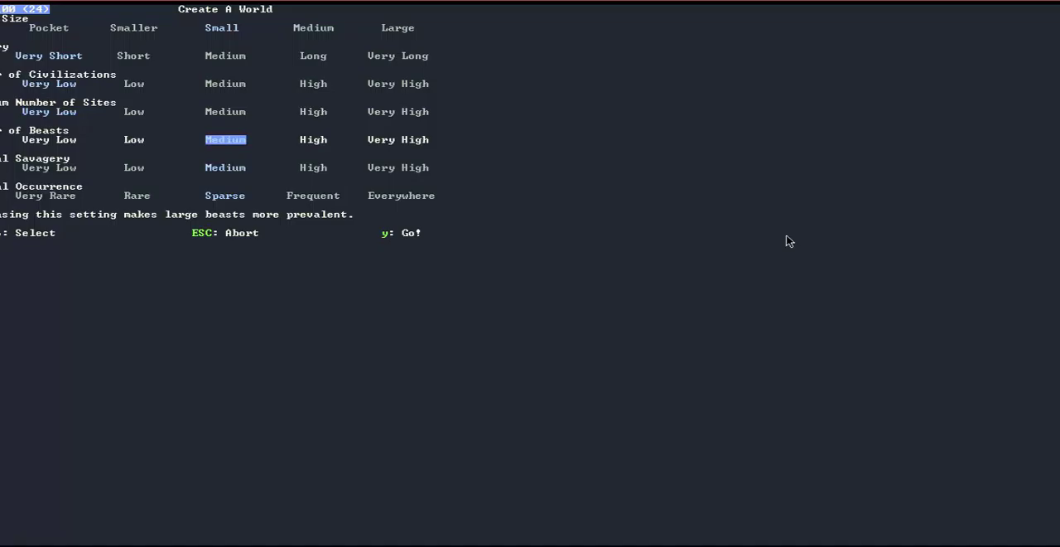
{"action": "key", "text": "Down"}
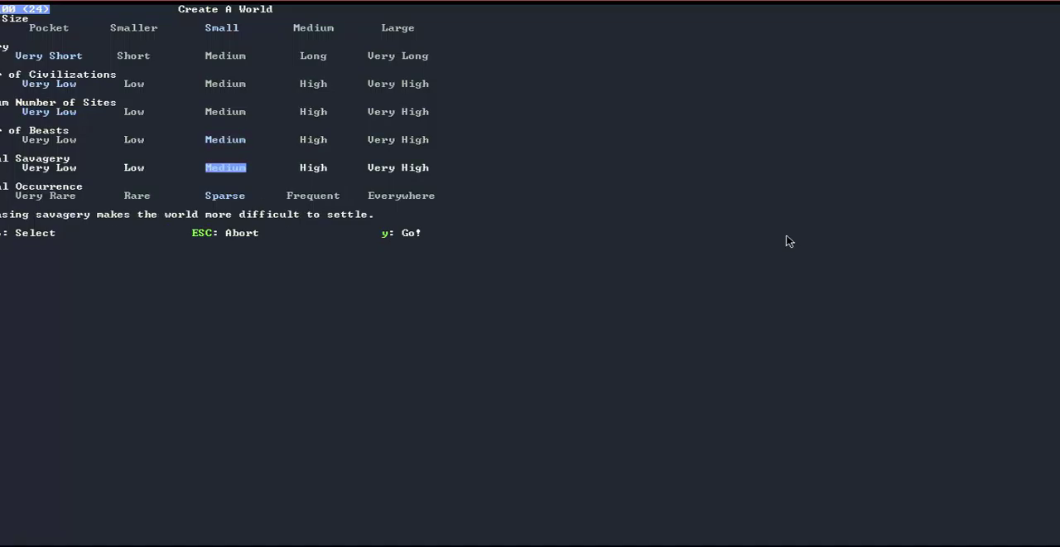
{"action": "key", "text": "Down"}
{"action": "key", "text": "Right"}
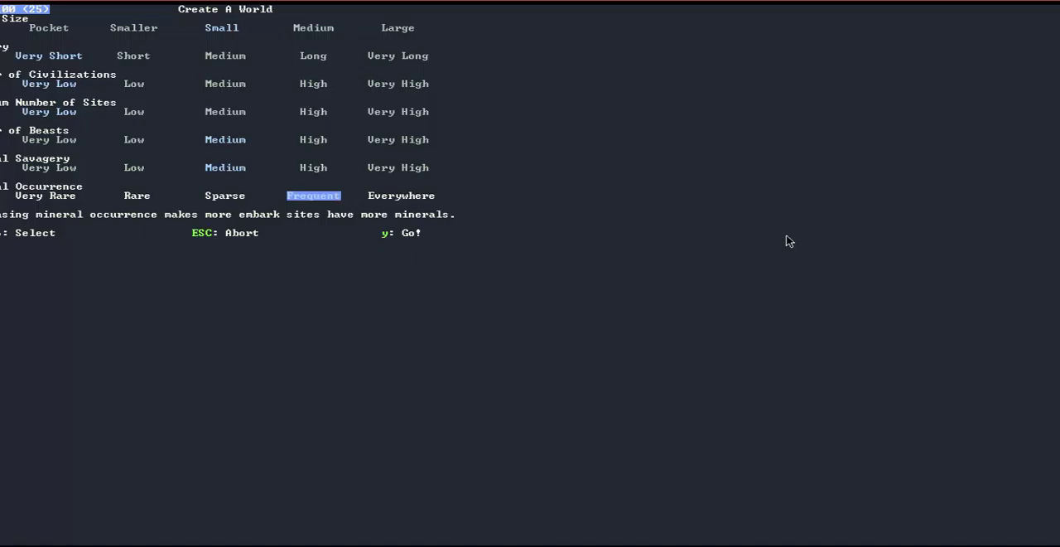
{"action": "key", "text": "Right"}
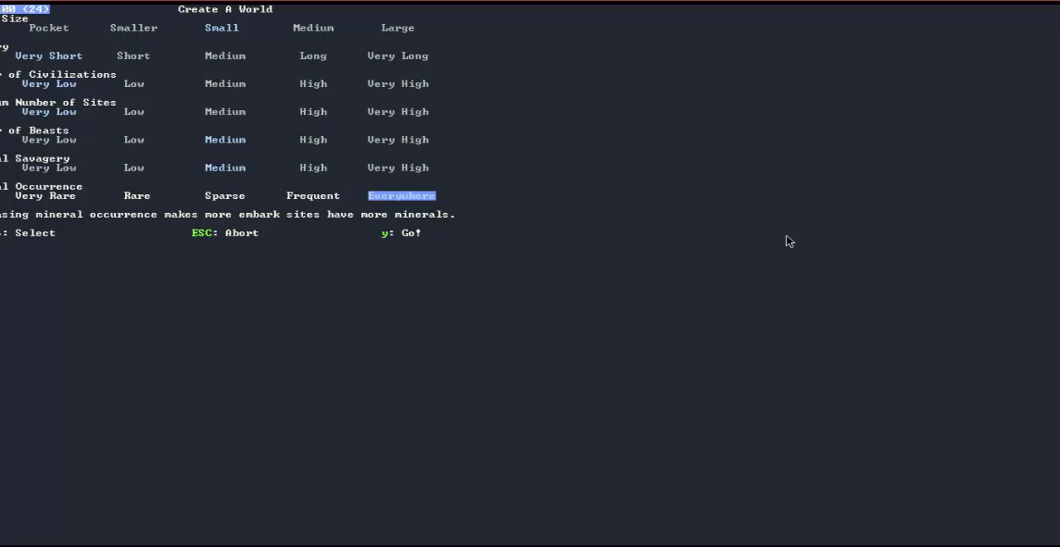
{"action": "key", "text": "y"}
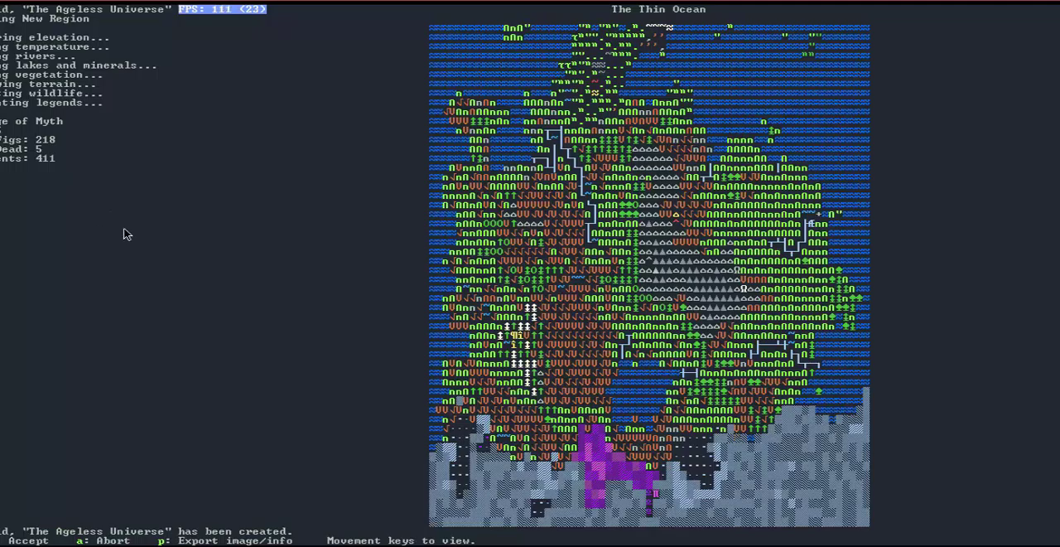
- Accept the generated world The Ageless Universe and save it
{"action": "key", "text": "Return"}
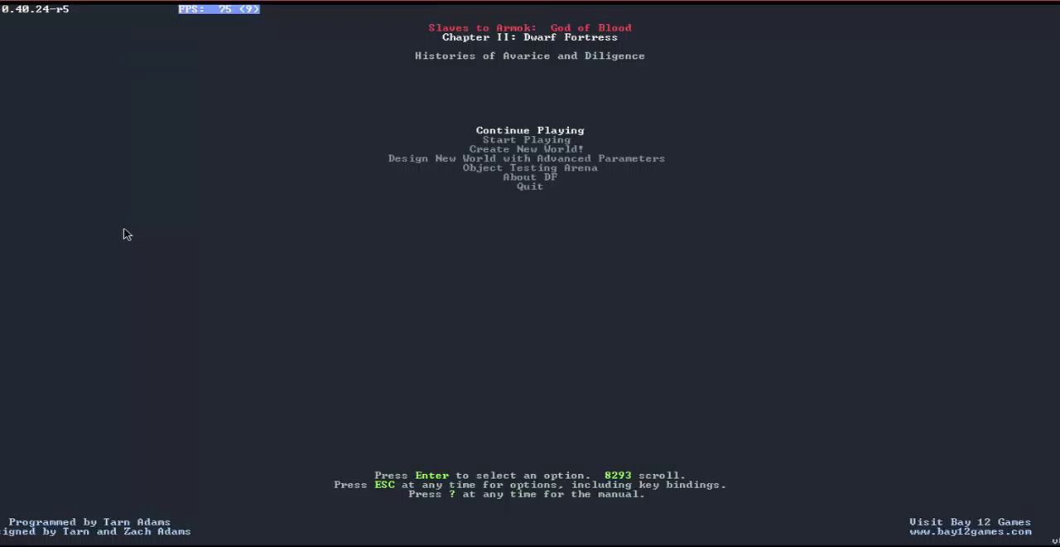
- Choose Start Playing, then Dwarf Fortress mode, from the main menu
{"action": "key", "text": "Down"}
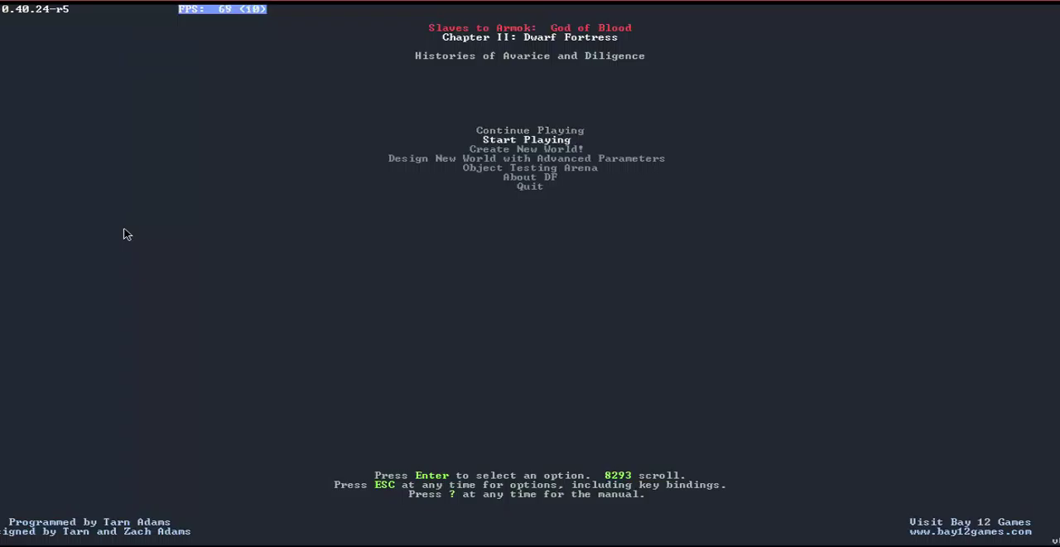
{"action": "key", "text": "Return"}
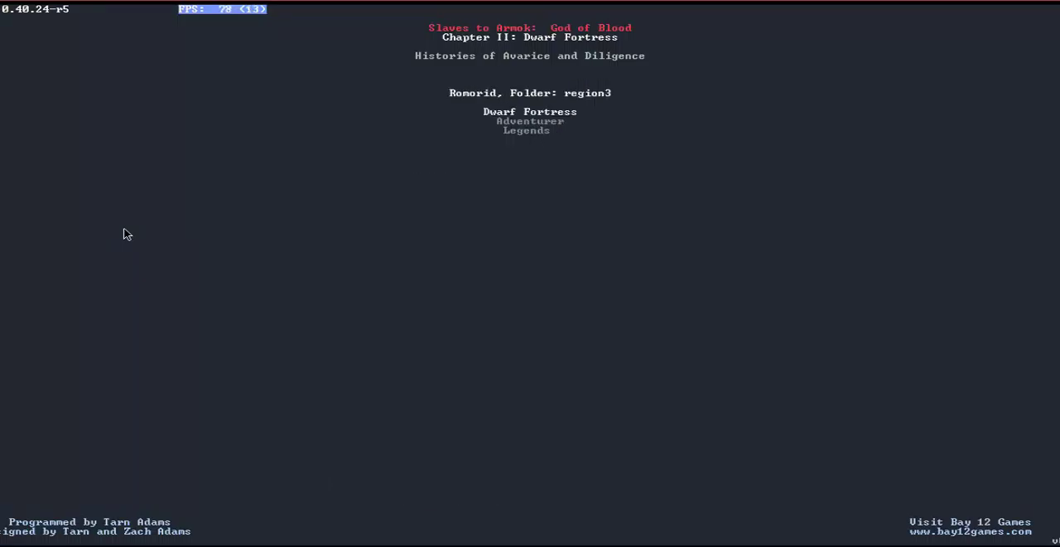
{"action": "key", "text": "Return"}
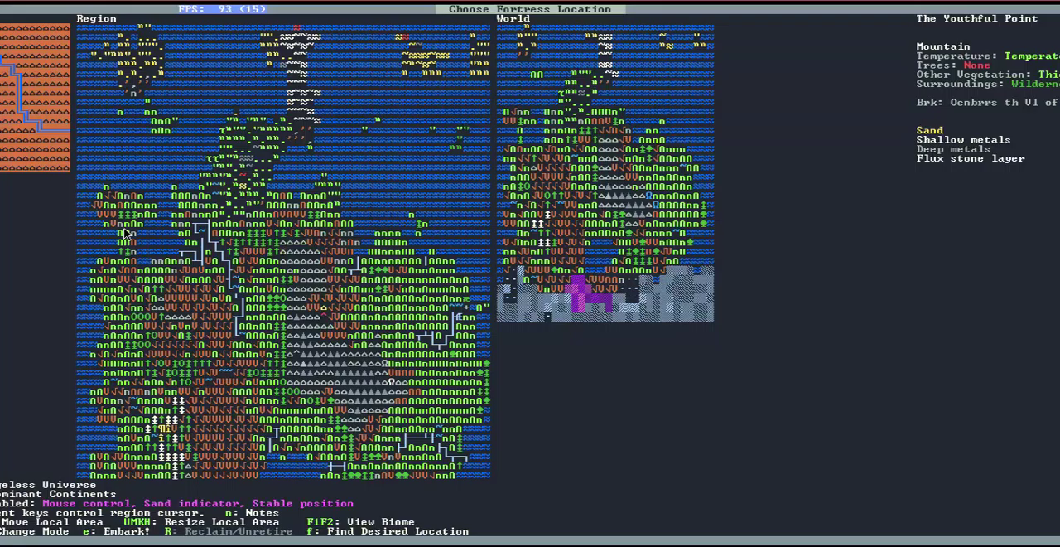
- Survey regions from The Strapping Hills south to The Rough Hills and back
{"action": "key", "text": "Down"}
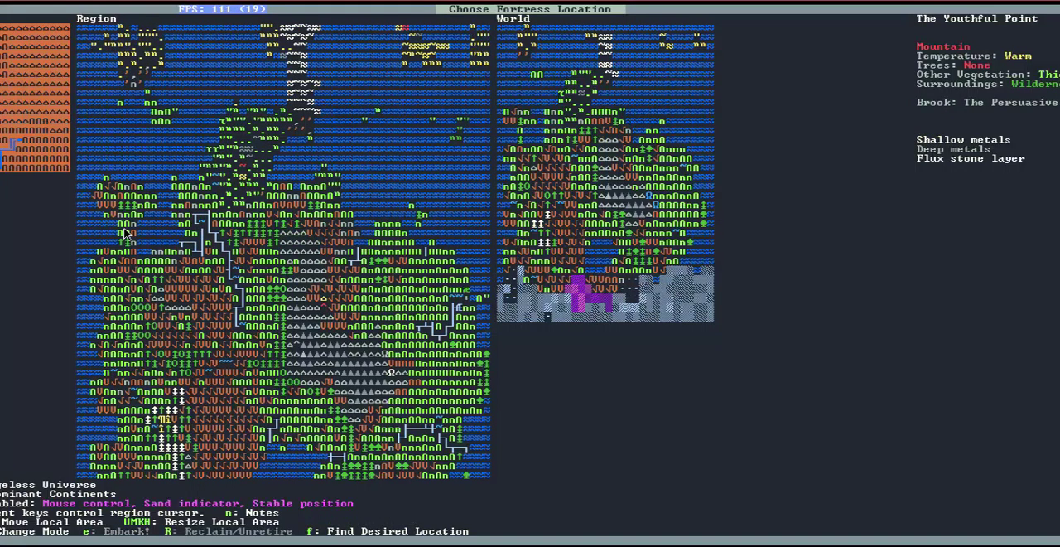
{"action": "key", "text": "Down"}
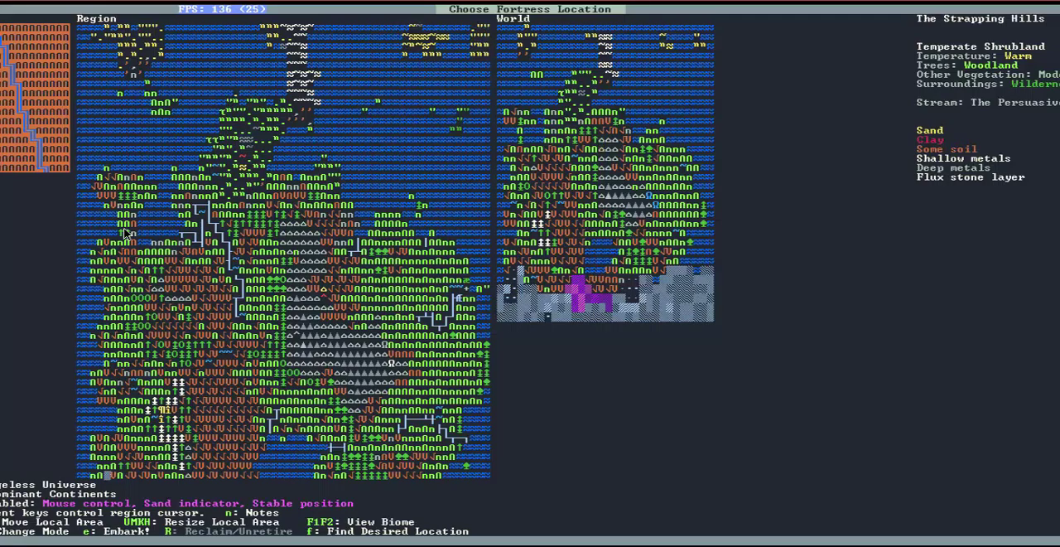
{"action": "key", "text": "Down"}
{"action": "key", "text": "Down"}
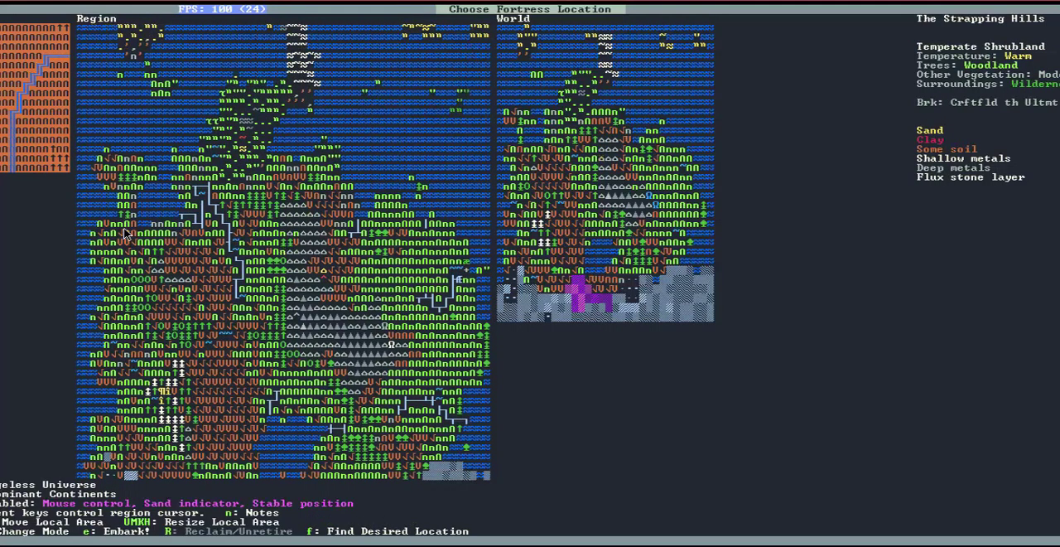
{"action": "key", "text": "Down"}
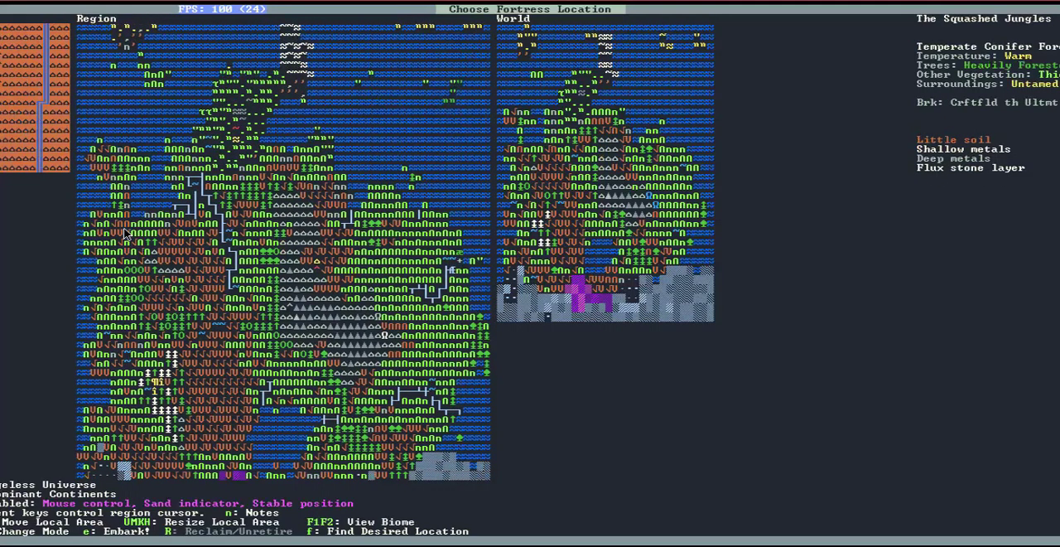
{"action": "key", "text": "Down"}
{"action": "key", "text": "Down"}
{"action": "key", "text": "Down"}
{"action": "key", "text": "Down"}
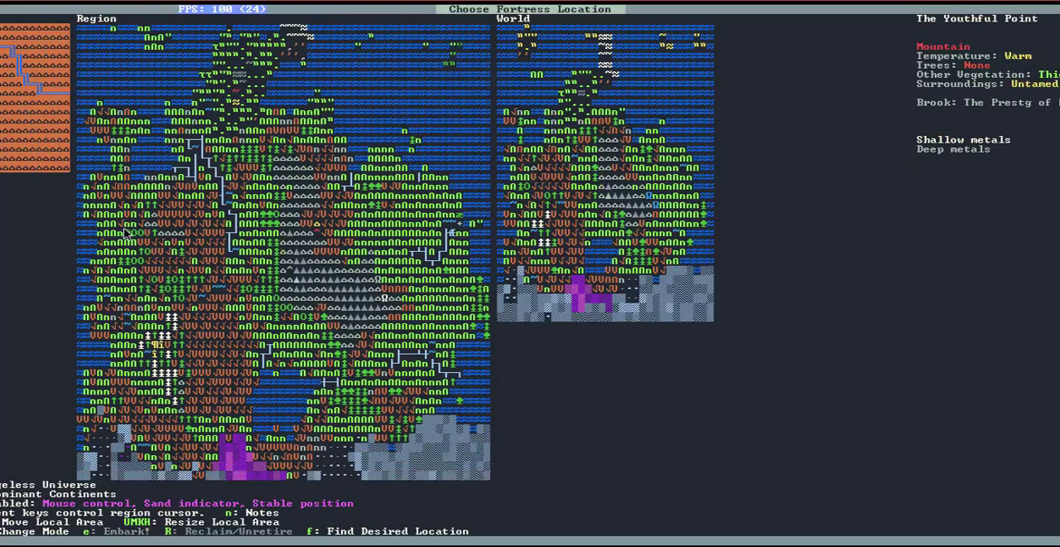
{"action": "key", "text": "Down"}
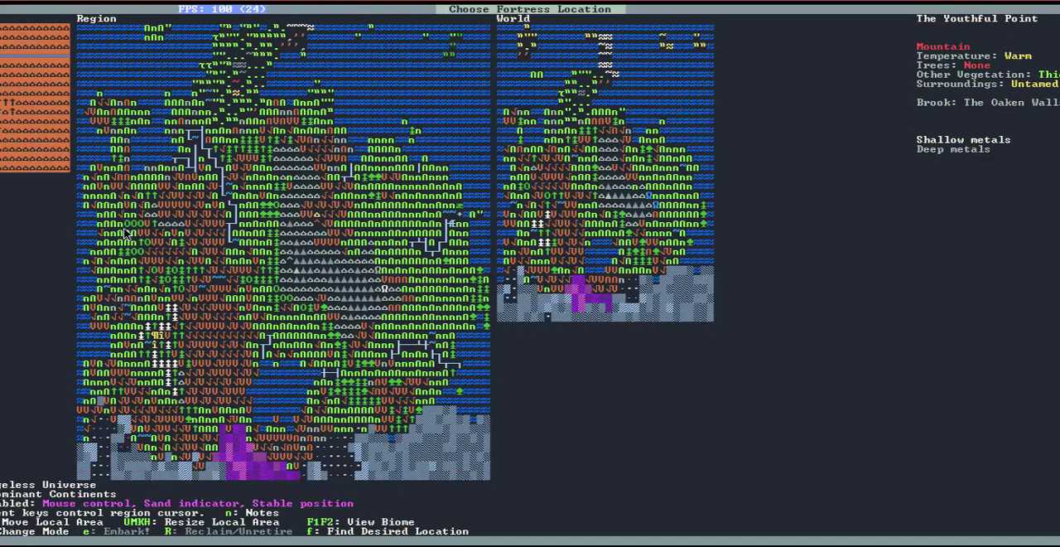
{"action": "key", "text": "Down"}
{"action": "key", "text": "Down"}
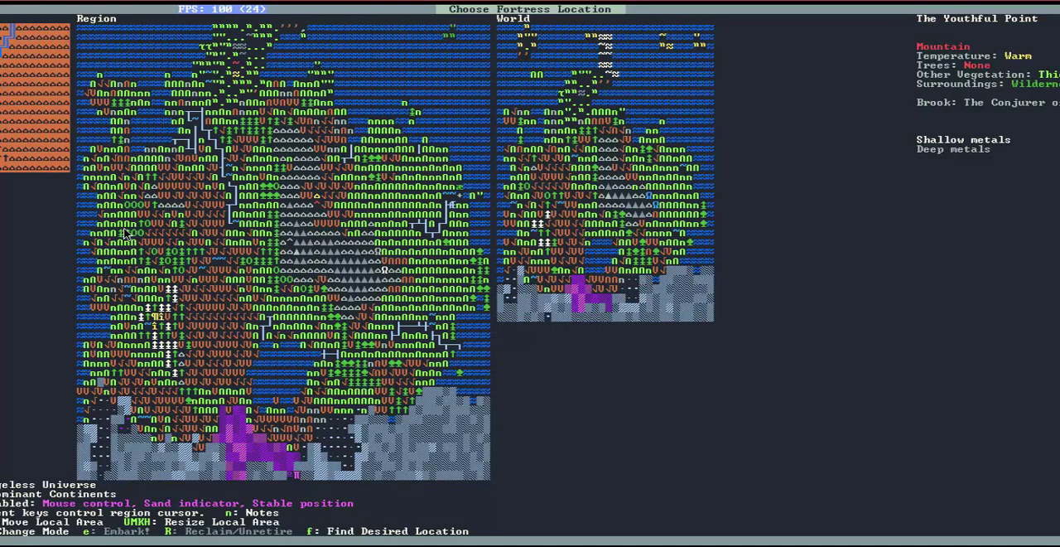
{"action": "key", "text": "Down"}
{"action": "key", "text": "Down"}
{"action": "key", "text": "Down"}
{"action": "key", "text": "Down"}
{"action": "key", "text": "Down"}
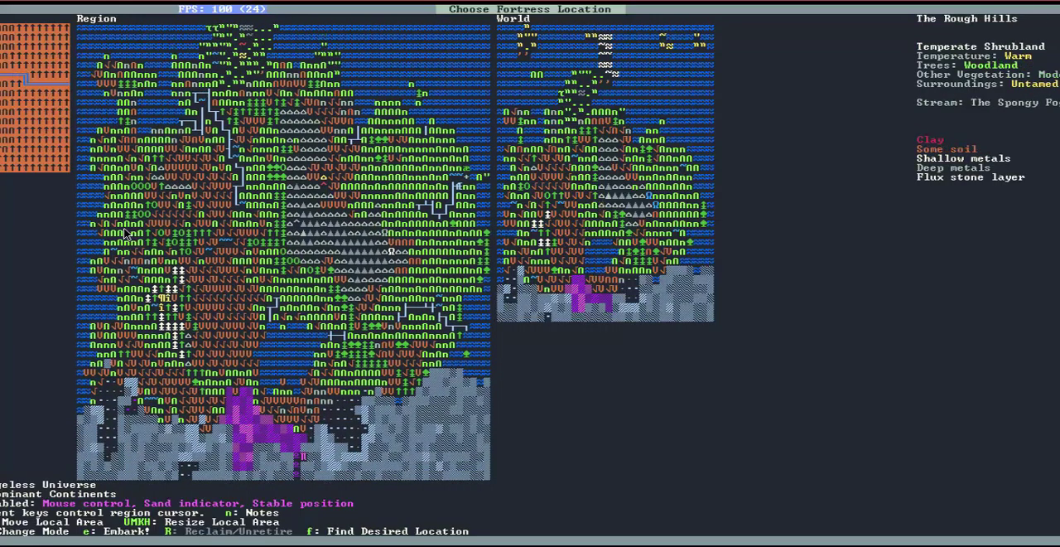
{"action": "key", "text": "Up"}
{"action": "key", "text": "Up"}
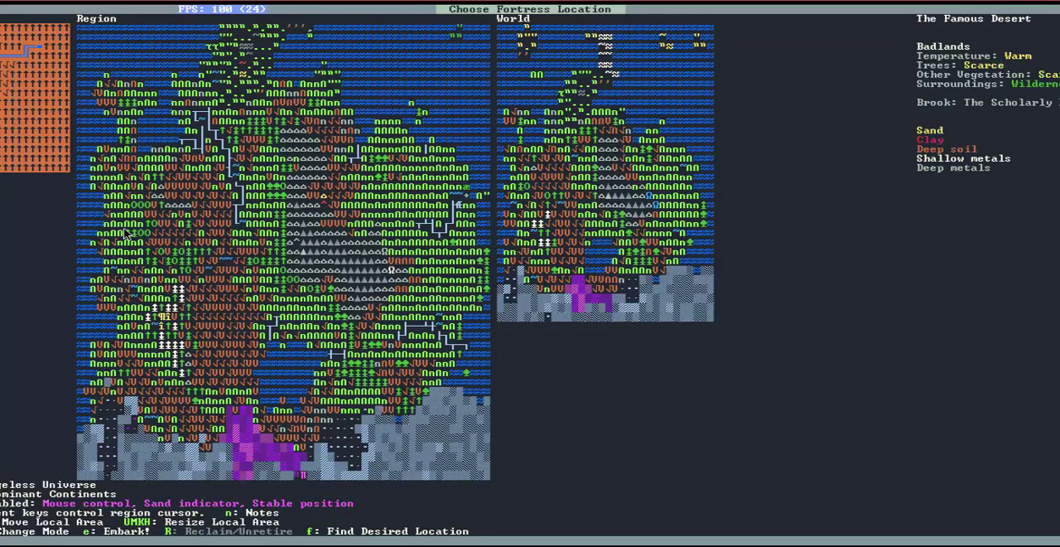
{"action": "key", "text": "Up"}
{"action": "key", "text": "Up"}
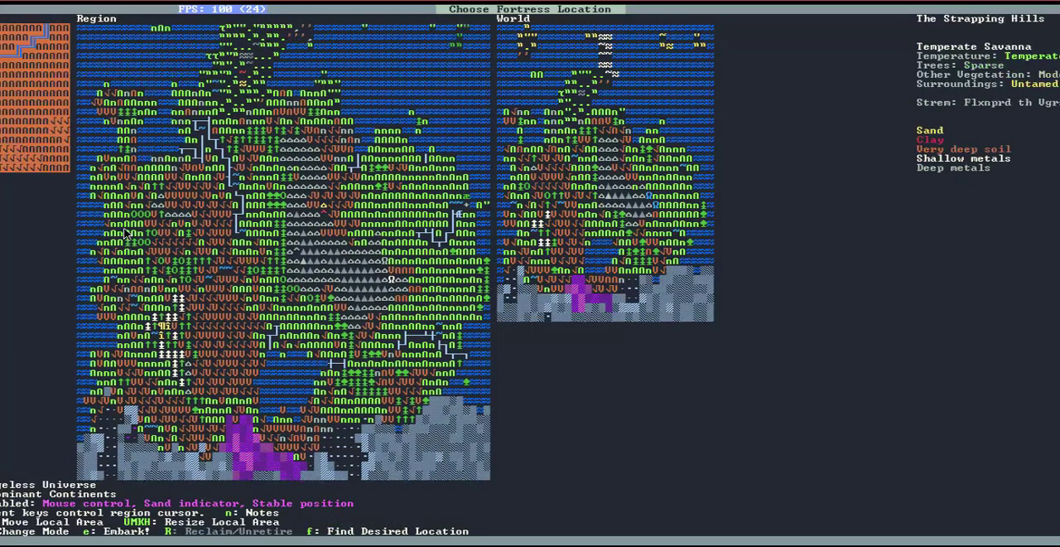
{"action": "key", "text": "Up"}
{"action": "key", "text": "Up"}
{"action": "key", "text": "Up"}
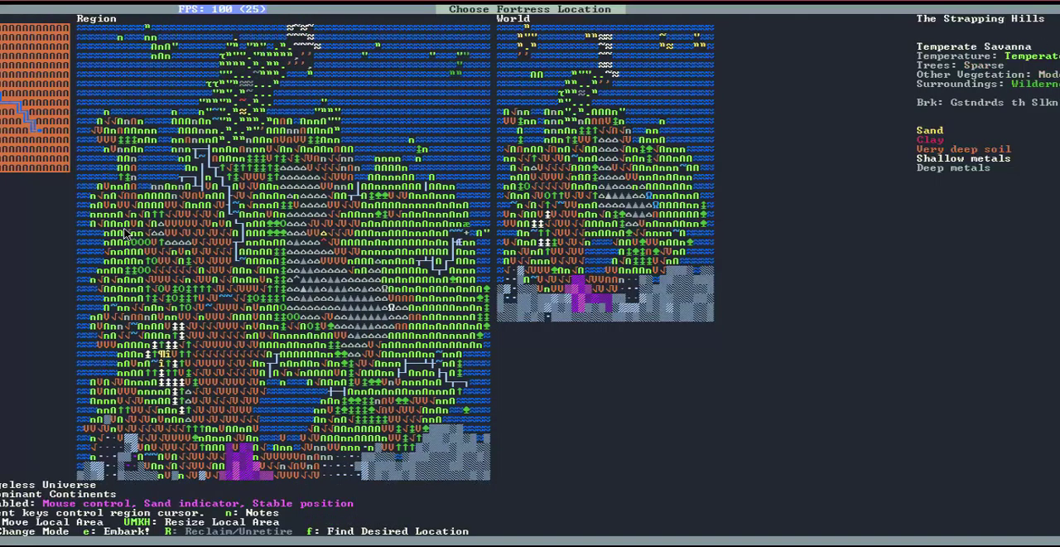
{"action": "key", "text": "Up"}
{"action": "key", "text": "Up"}
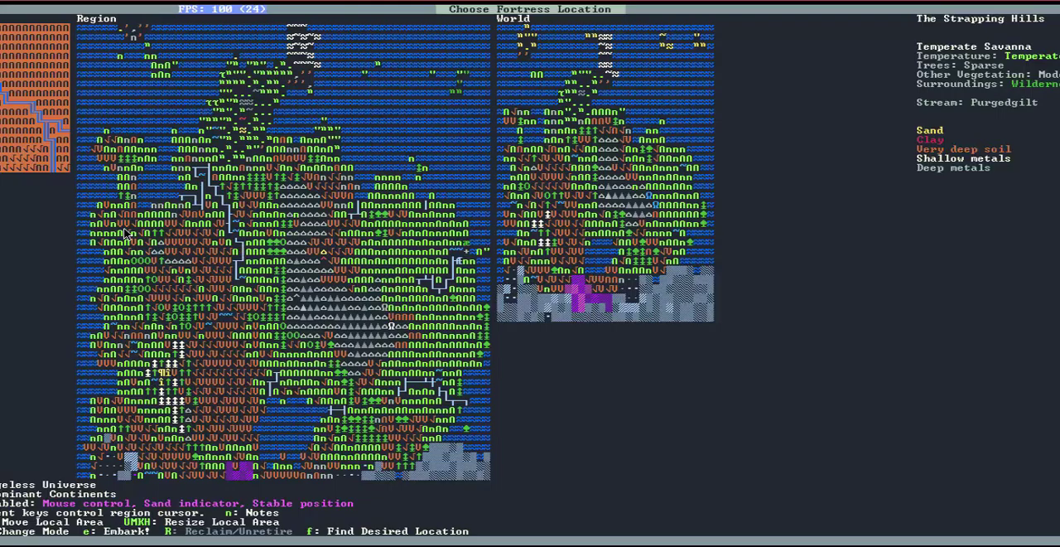
- Scan neighbouring tiles' biome and soil and settle on The Ignited Forests
{"action": "key", "text": "Down"}
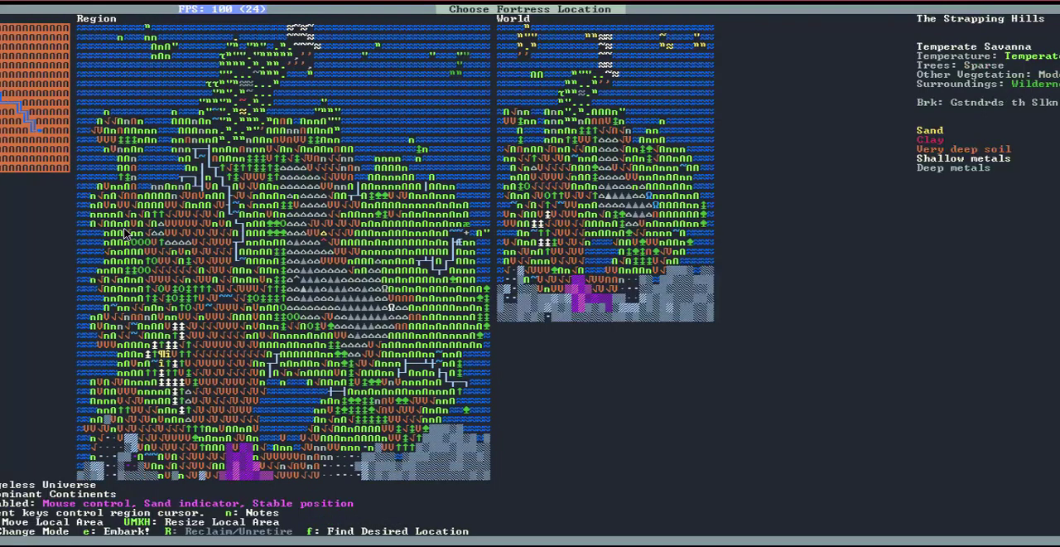
{"action": "key", "text": "Down"}
{"action": "key", "text": "Down"}
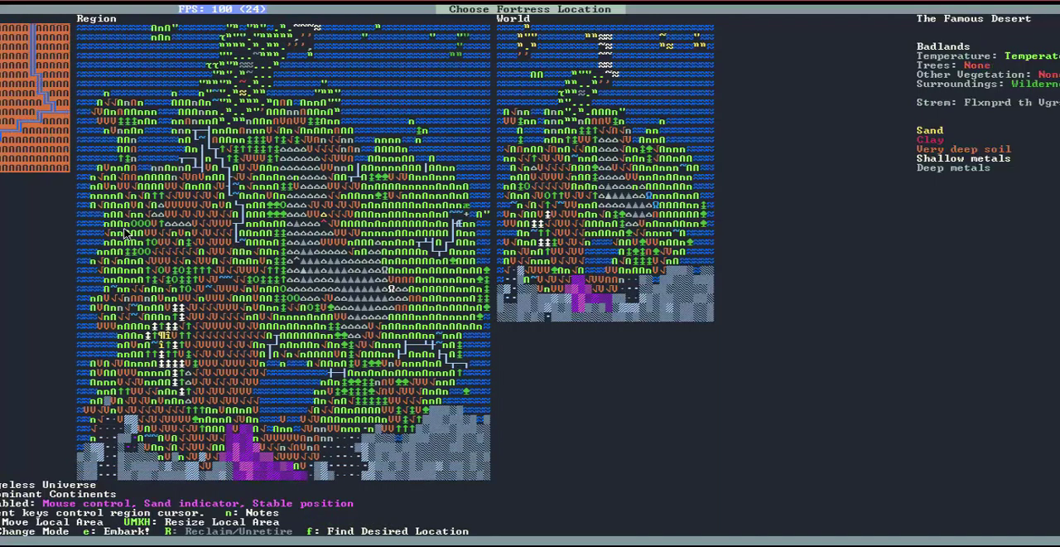
{"action": "key", "text": "Down"}
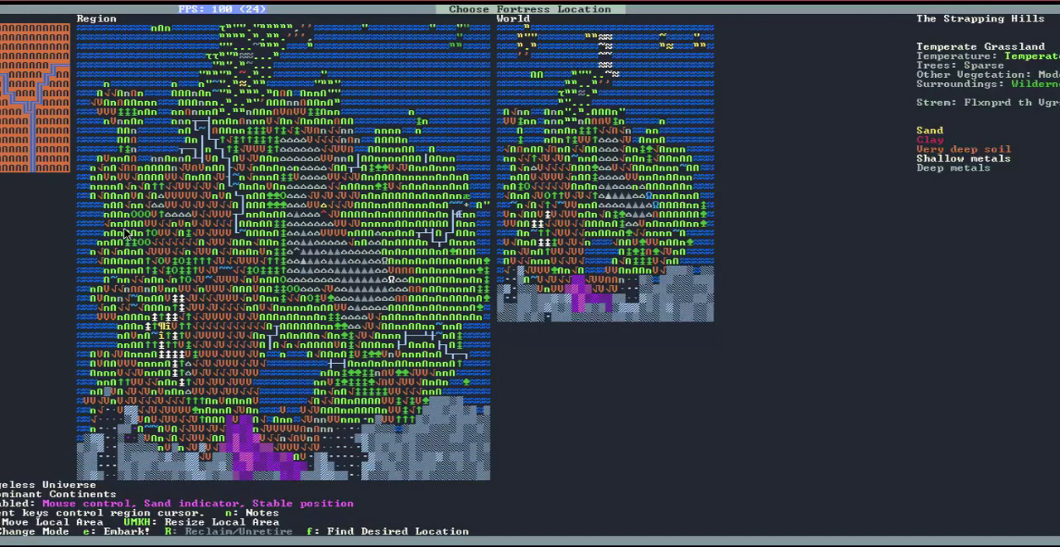
{"action": "key", "text": "Down"}
{"action": "key", "text": "Down"}
{"action": "key", "text": "Down"}
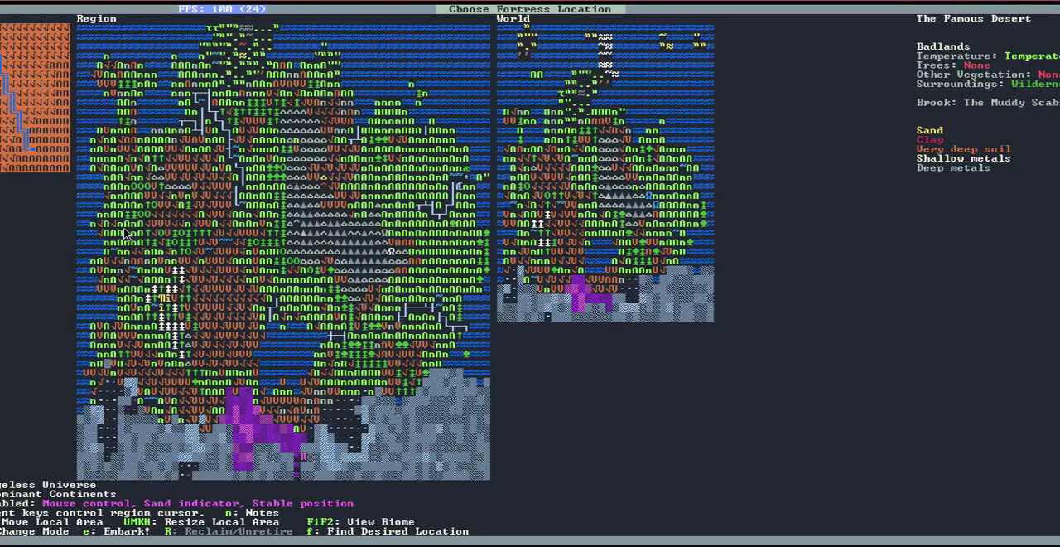
{"action": "key", "text": "Down"}
{"action": "key", "text": "Right"}
{"action": "key", "text": "Right"}
{"action": "key", "text": "Right"}
{"action": "key", "text": "Right"}
{"action": "key", "text": "Right"}
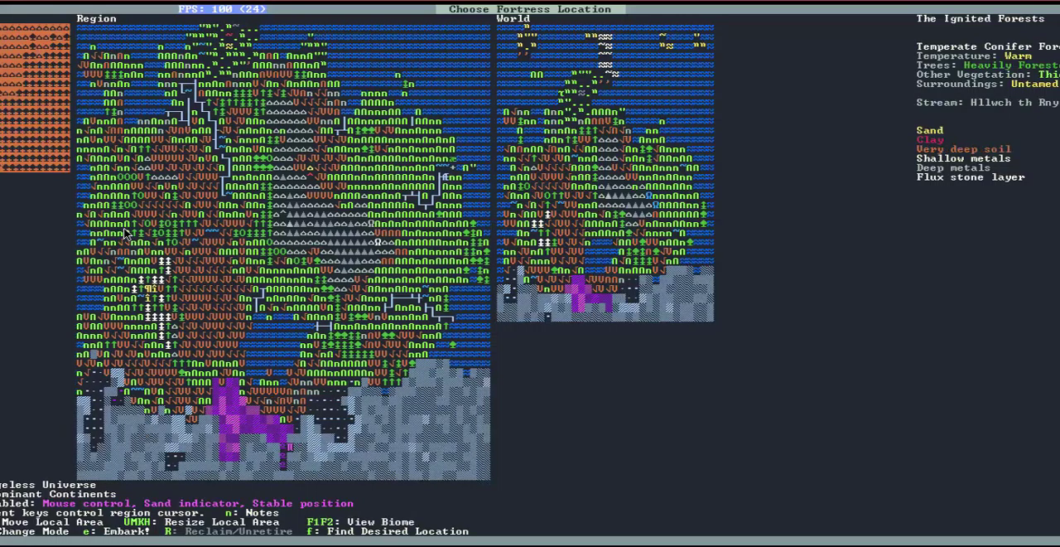
{"action": "key", "text": "Right"}
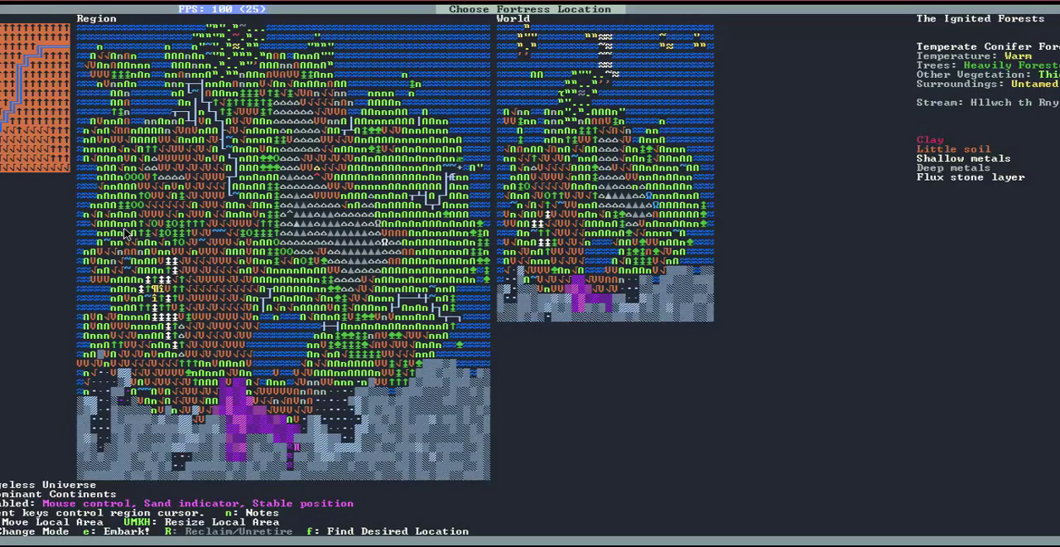
{"action": "key", "text": "Right"}
{"action": "key", "text": "Right"}
{"action": "key", "text": "Right"}
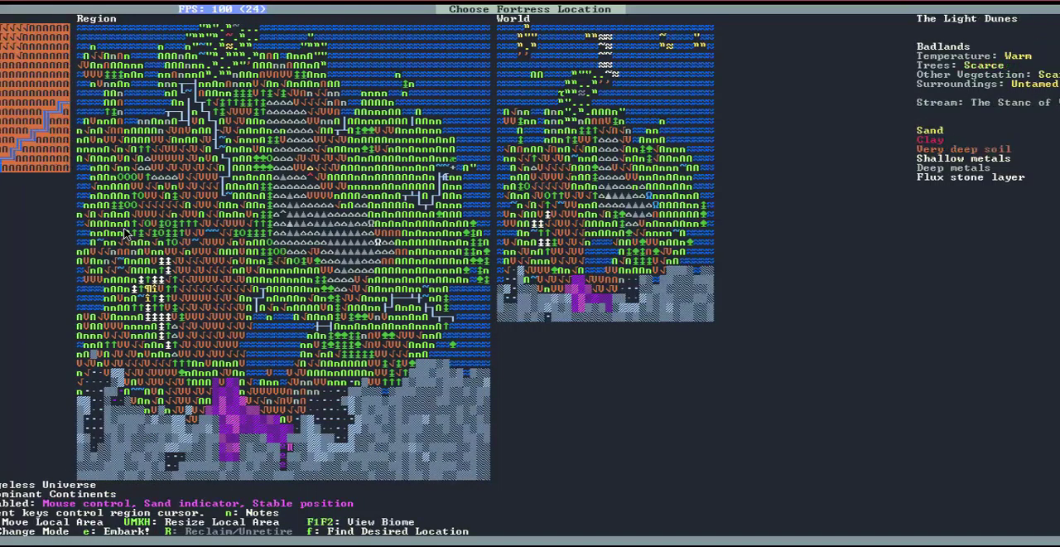
{"action": "key", "text": "Right"}
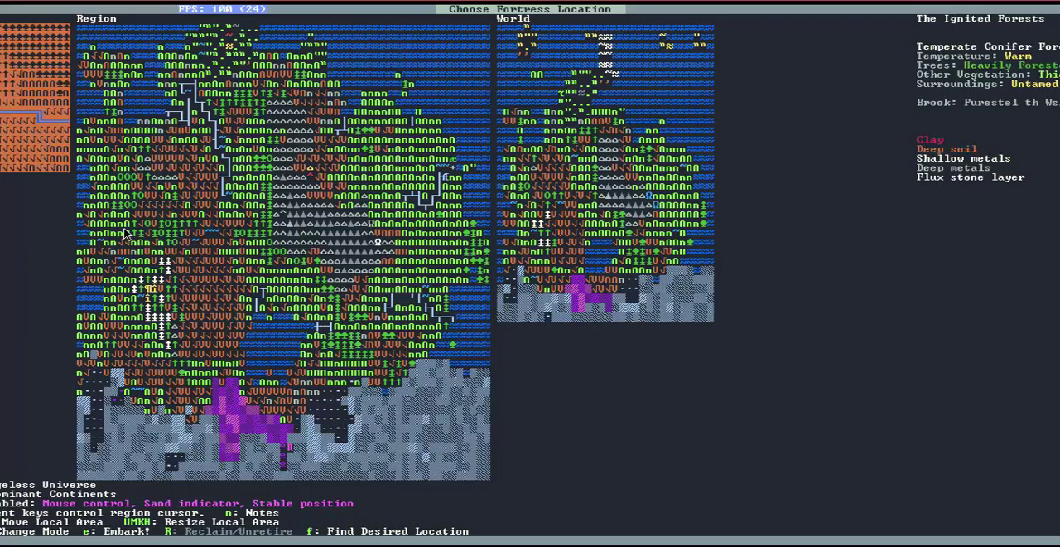
{"action": "key", "text": "Left"}
{"action": "key", "text": "Left"}
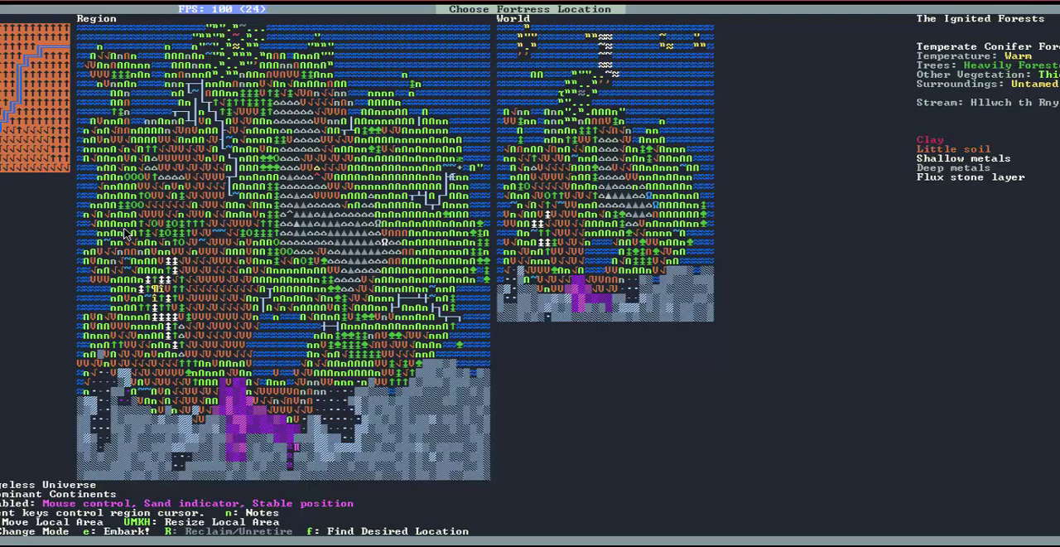
- Reposition the embark area within the local map
{"action": "key", "text": "Left"}
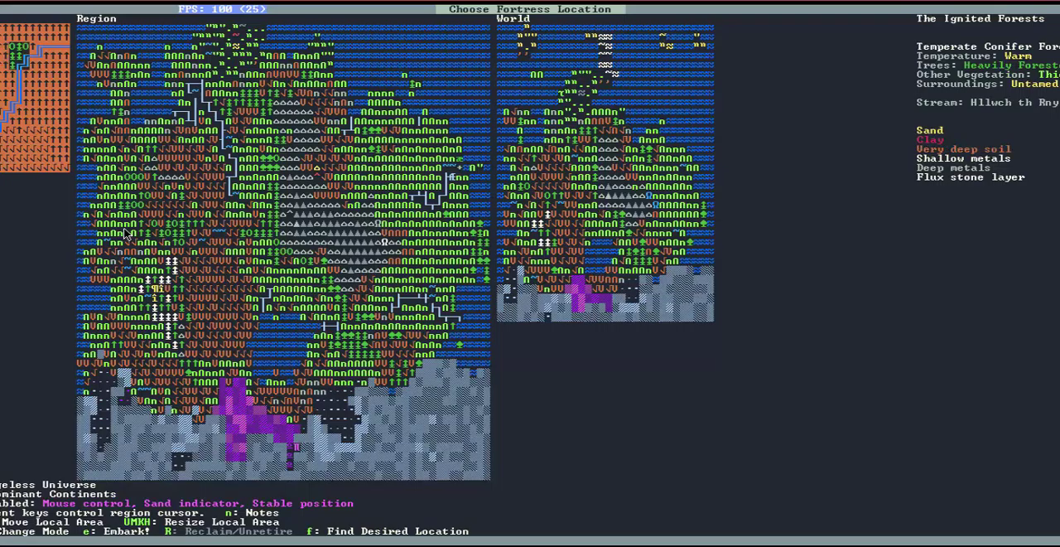
{"action": "key", "text": "Right"}
{"action": "key", "text": "Left"}
{"action": "key", "text": "Right"}
{"action": "key", "text": "Right"}
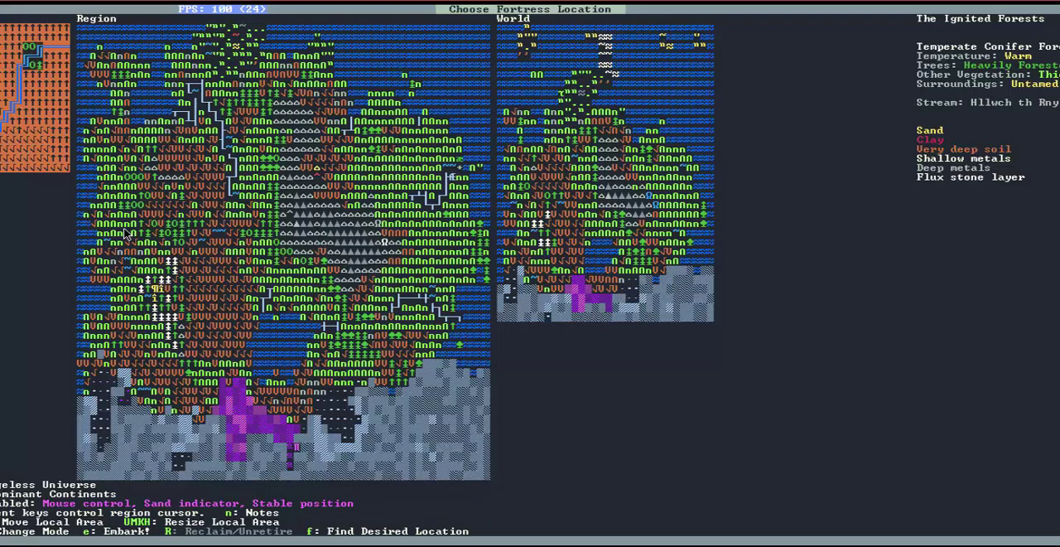
{"action": "key", "text": "Right"}
{"action": "key", "text": "Up"}
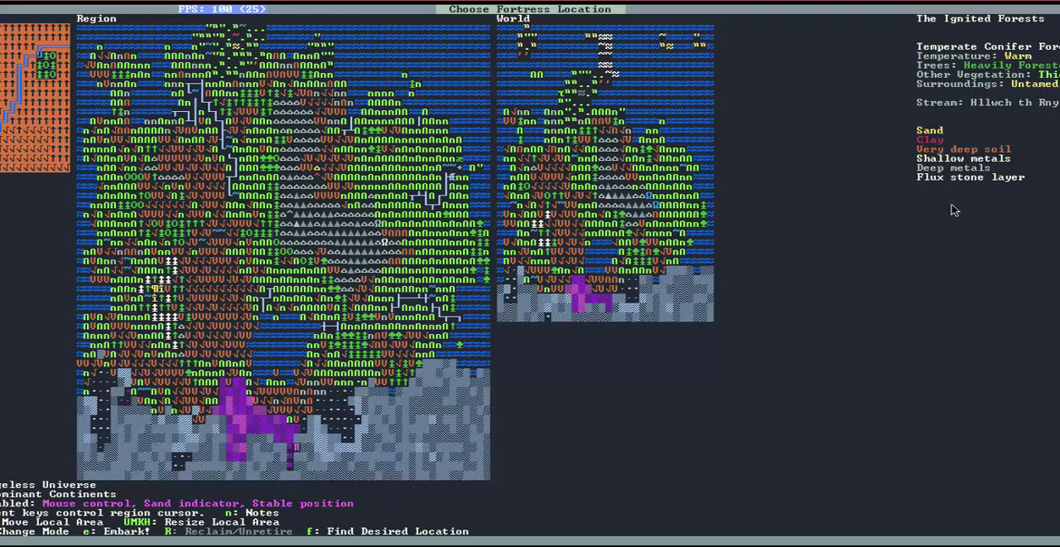
{"action": "key", "text": "Down"}
{"action": "key", "text": "Down"}
{"action": "key", "text": "Left"}
{"action": "key", "text": "Left"}
{"action": "key", "text": "Left"}
{"action": "key", "text": "Down"}
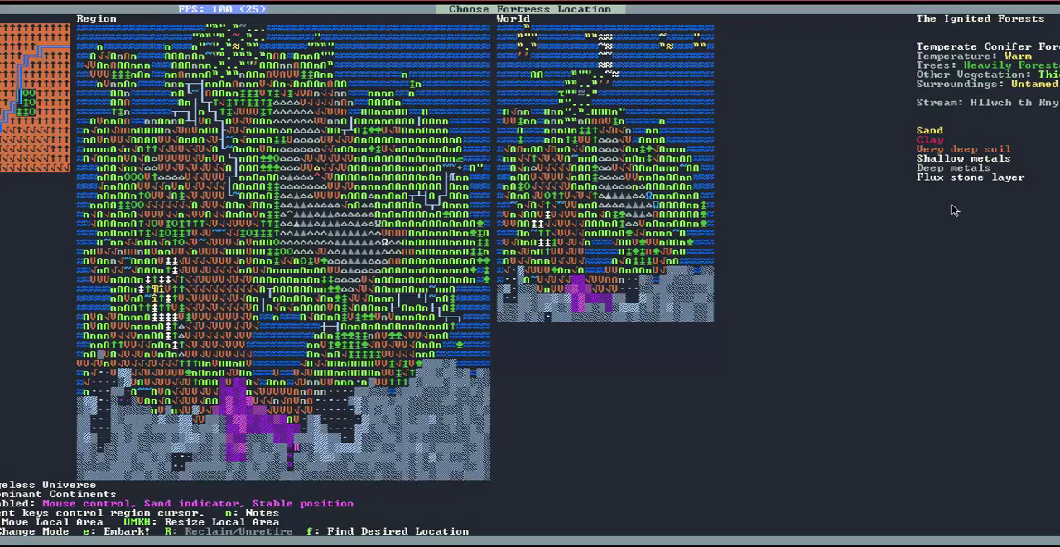
{"action": "key", "text": "Down"}
{"action": "key", "text": "Down"}
- Confirm embarking at the chosen site and browse the embark profiles
{"action": "key", "text": "e"}
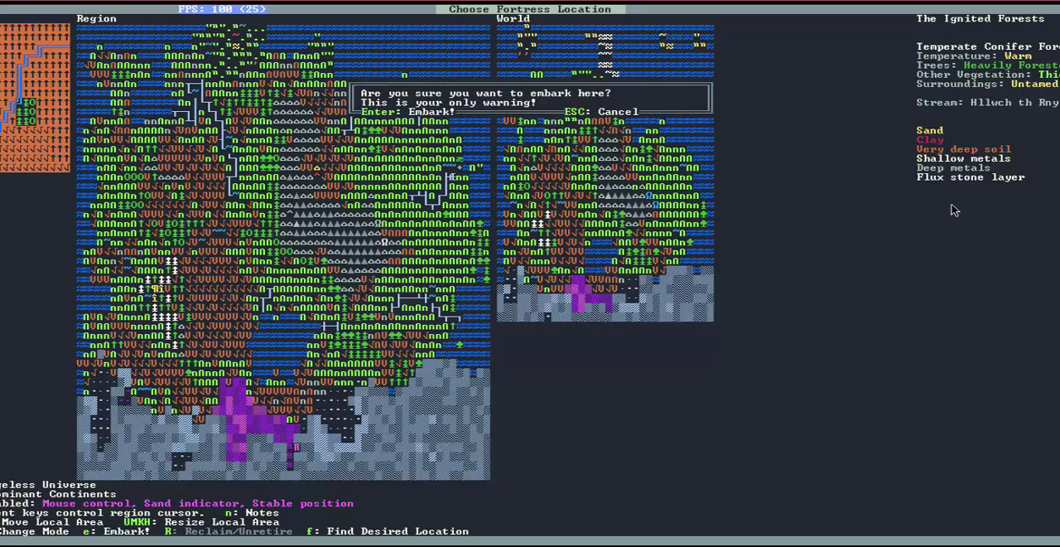
{"action": "key", "text": "Return"}
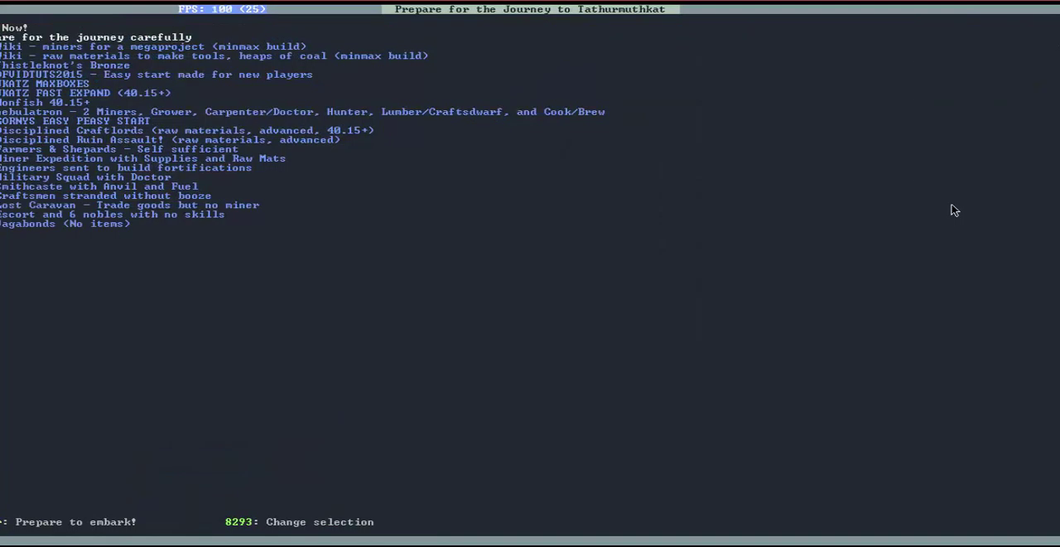
{"action": "key", "text": "Down"}
{"action": "key", "text": "Down"}
{"action": "key", "text": "Down"}
{"action": "key", "text": "Down"}
{"action": "key", "text": "Down"}
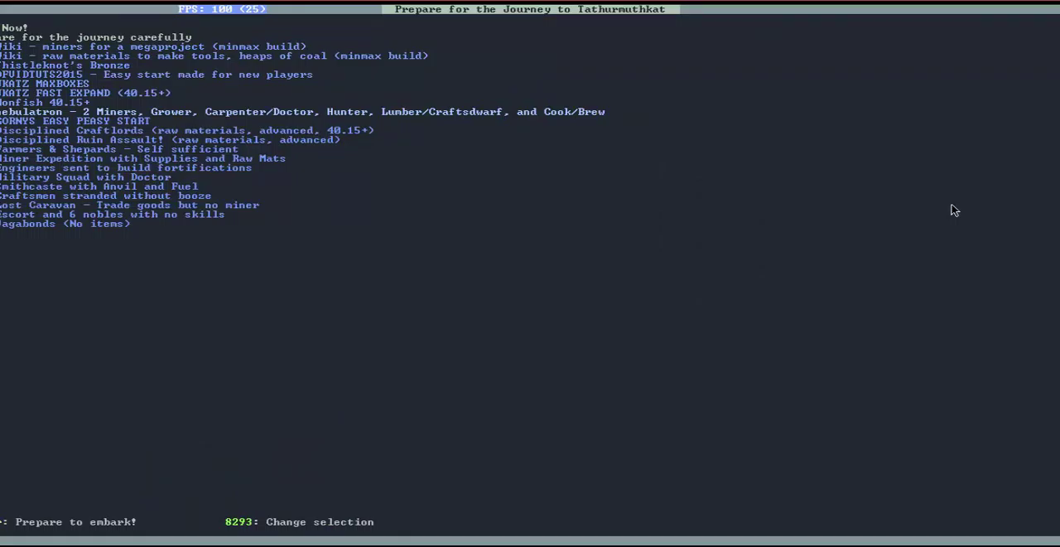
- In custom preparation, keep beer at 15 and remove the anvil from supplies
{"action": "key", "text": "Return"}
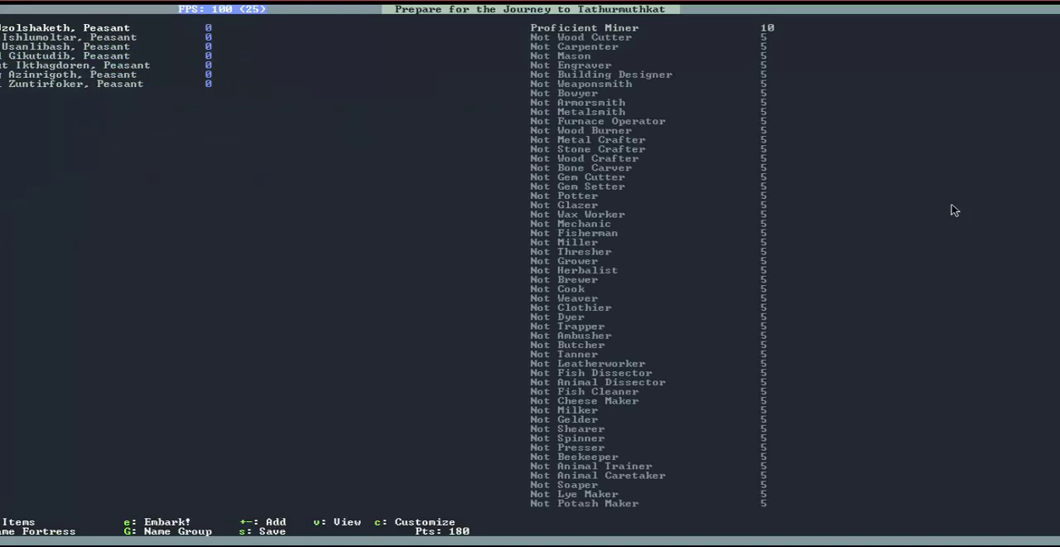
{"action": "key", "text": "Tab"}
{"action": "key", "text": "plus"}
{"action": "key", "text": "plus"}
{"action": "key", "text": "plus"}
{"action": "key", "text": "plus"}
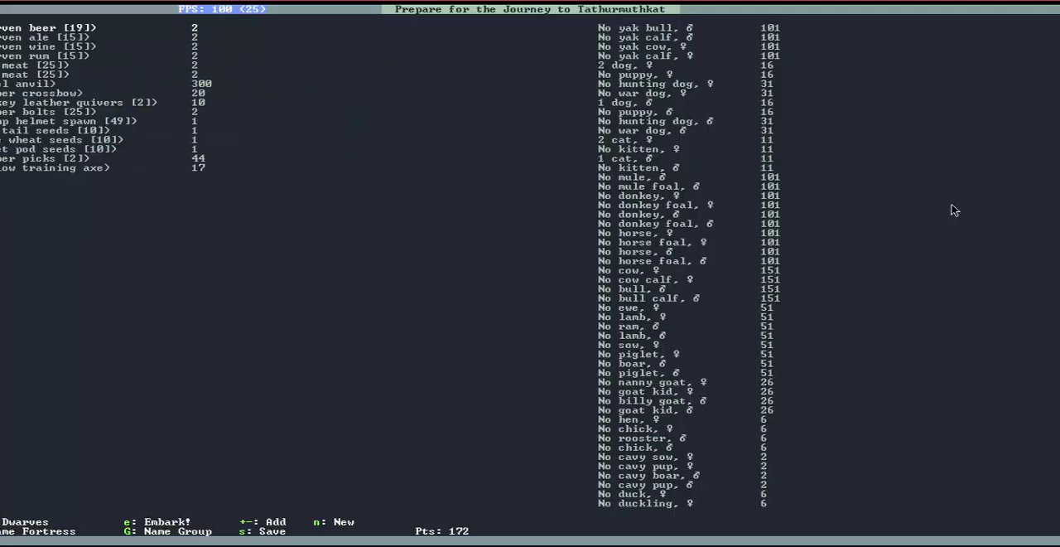
{"action": "key", "text": "minus"}
{"action": "key", "text": "minus"}
{"action": "key", "text": "minus"}
{"action": "key", "text": "minus"}
{"action": "key", "text": "Down"}
{"action": "key", "text": "Down"}
{"action": "key", "text": "Down"}
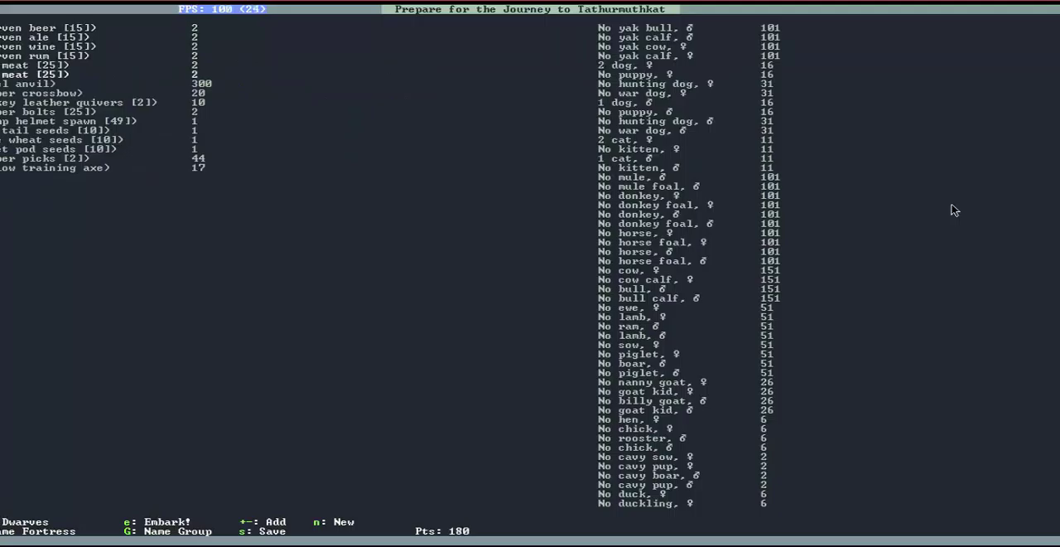
{"action": "key", "text": "Down"}
{"action": "key", "text": "Down"}
{"action": "key", "text": "Down"}
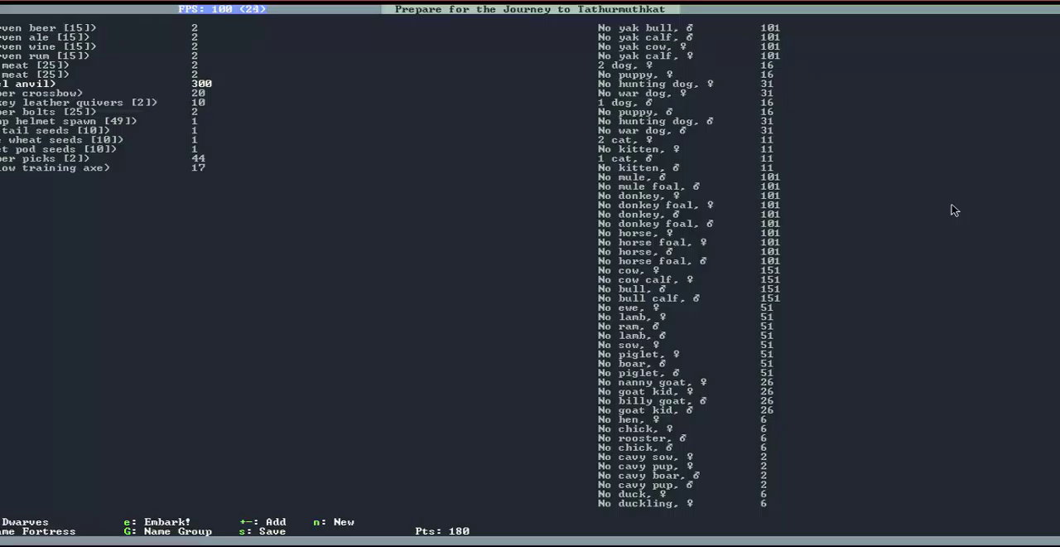
{"action": "key", "text": "minus"}
{"action": "key", "text": "Down"}
{"action": "key", "text": "Down"}
{"action": "key", "text": "Down"}
{"action": "key", "text": "Down"}
{"action": "key", "text": "Down"}
{"action": "key", "text": "Down"}
{"action": "key", "text": "Down"}
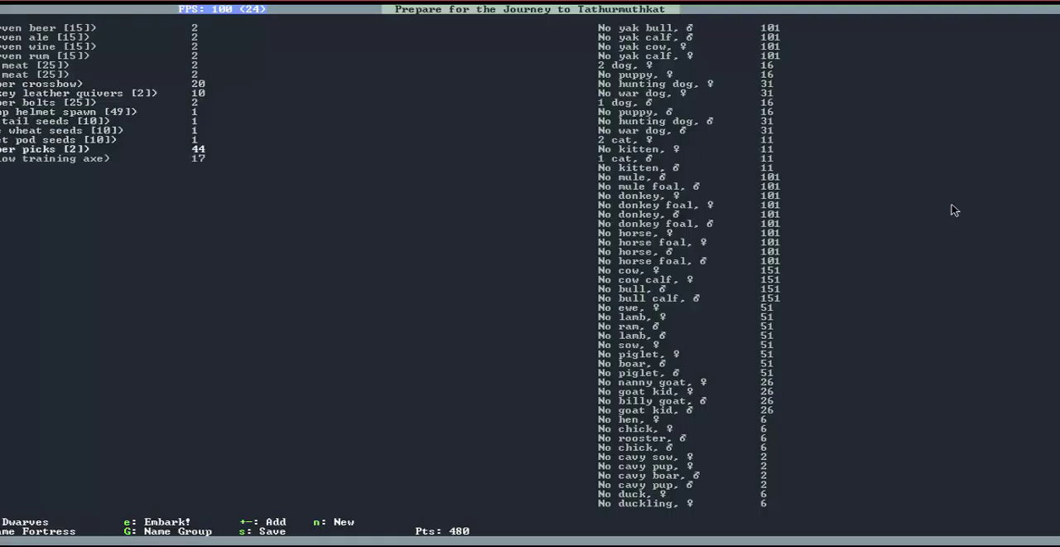
- Take one cat off the animals list
{"action": "key", "text": "Tab"}
{"action": "key", "text": "Down"}
{"action": "key", "text": "Down"}
{"action": "key", "text": "Down"}
{"action": "key", "text": "Down"}
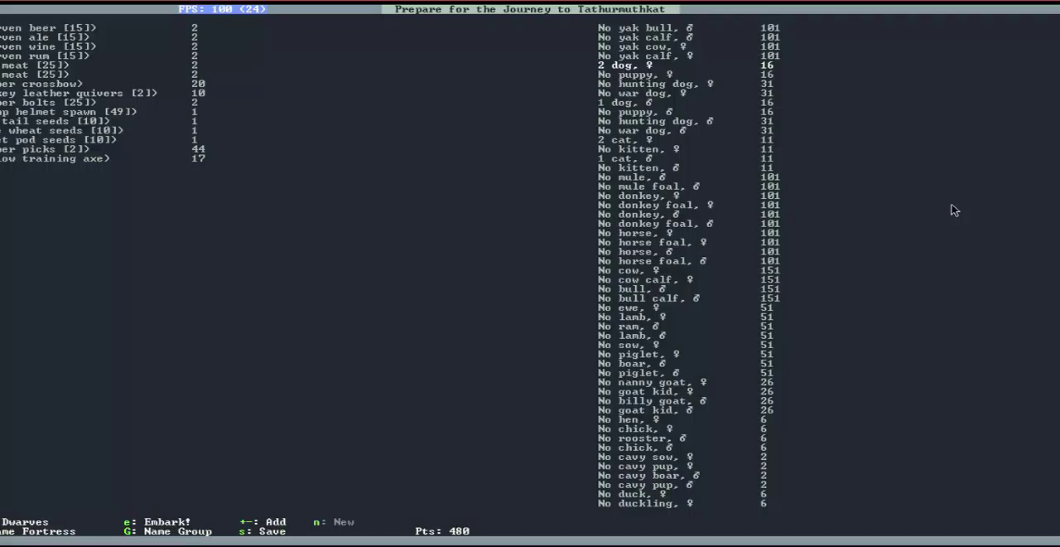
{"action": "key", "text": "Down"}
{"action": "key", "text": "Down"}
{"action": "key", "text": "Down"}
{"action": "key", "text": "Down"}
{"action": "key", "text": "Down"}
{"action": "key", "text": "Down"}
{"action": "key", "text": "Down"}
{"action": "key", "text": "Down"}
{"action": "key", "text": "minus"}
{"action": "key", "text": "Down"}
{"action": "key", "text": "Down"}
{"action": "key", "text": "Down"}
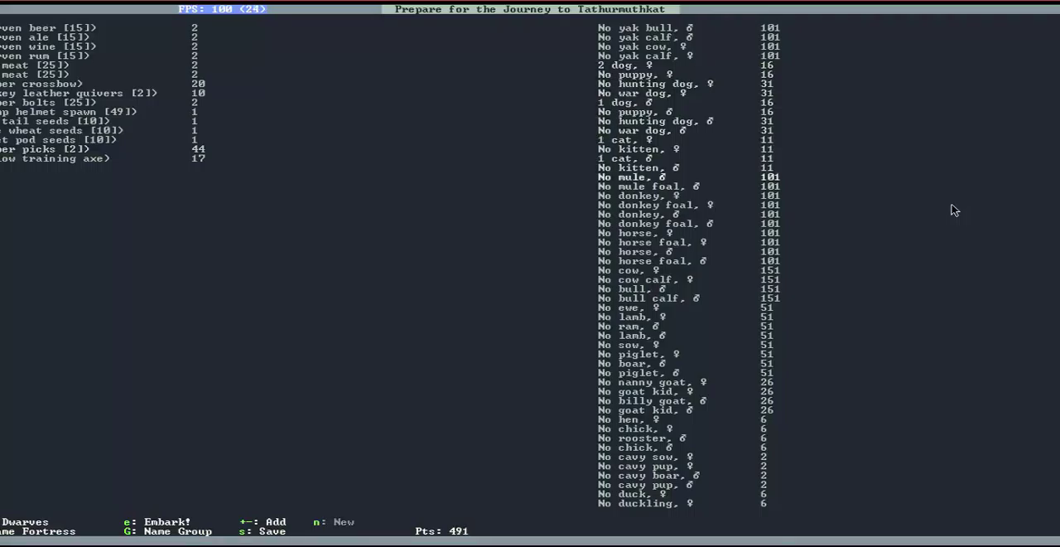
{"action": "key", "text": "Down"}
{"action": "key", "text": "Down"}
{"action": "key", "text": "Down"}
{"action": "key", "text": "Down"}
{"action": "key", "text": "Down"}
{"action": "key", "text": "Down"}
{"action": "key", "text": "Down"}
{"action": "key", "text": "Down"}
{"action": "key", "text": "Down"}
{"action": "key", "text": "Down"}
{"action": "key", "text": "Down"}
{"action": "key", "text": "Down"}
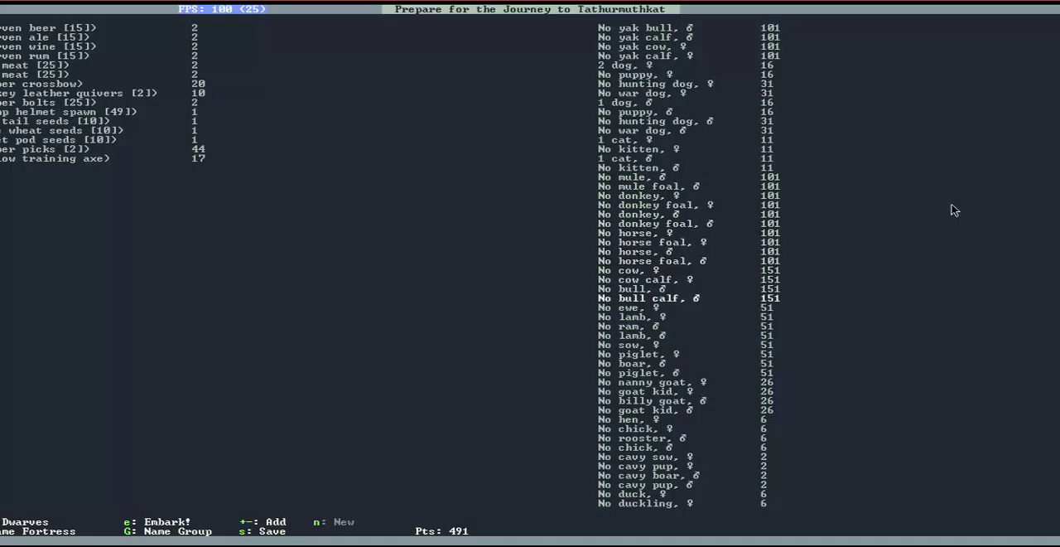
{"action": "key", "text": "Down"}
{"action": "key", "text": "Down"}
{"action": "key", "text": "Down"}
{"action": "key", "text": "Down"}
{"action": "key", "text": "Down"}
{"action": "key", "text": "Down"}
{"action": "key", "text": "Down"}
{"action": "key", "text": "Down"}
{"action": "key", "text": "Down"}
{"action": "key", "text": "Down"}
{"action": "key", "text": "Down"}
{"action": "key", "text": "Down"}
{"action": "key", "text": "Down"}
{"action": "key", "text": "Down"}
{"action": "key", "text": "Down"}
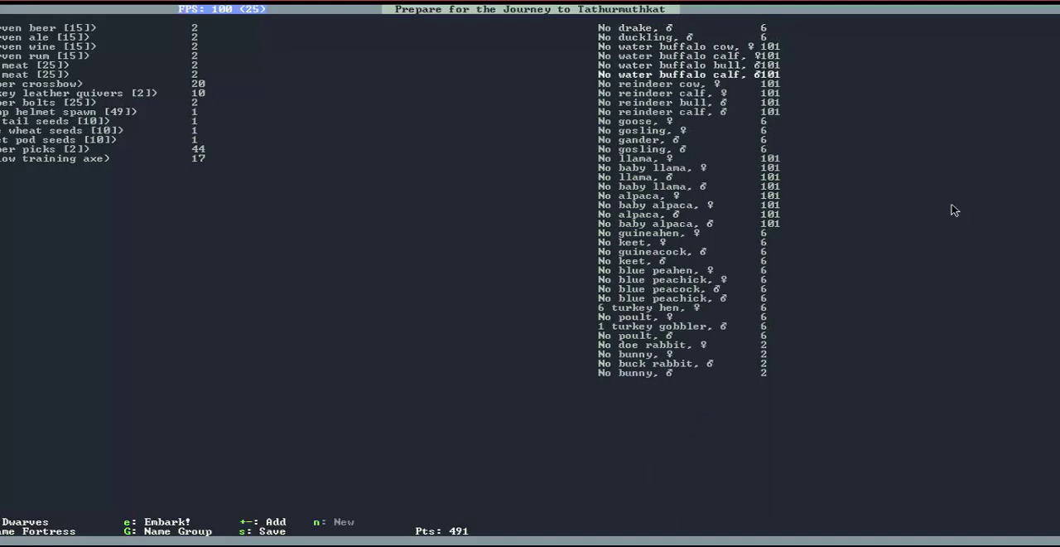
- Add a water buffalo cow and bull to the expedition
{"action": "key", "text": "Up"}
{"action": "key", "text": "Up"}
{"action": "key", "text": "Up"}
{"action": "key", "text": "plus"}
{"action": "key", "text": "Down"}
{"action": "key", "text": "Down"}
{"action": "key", "text": "plus"}
{"action": "key", "text": "Down"}
{"action": "key", "text": "Down"}
{"action": "key", "text": "Down"}
{"action": "key", "text": "Down"}
{"action": "key", "text": "Down"}
{"action": "key", "text": "Down"}
{"action": "key", "text": "Down"}
{"action": "key", "text": "Down"}
{"action": "key", "text": "Down"}
- Add a female and male llama, and bring two fewer turkey hens
{"action": "key", "text": "plus"}
{"action": "key", "text": "Down"}
{"action": "key", "text": "Down"}
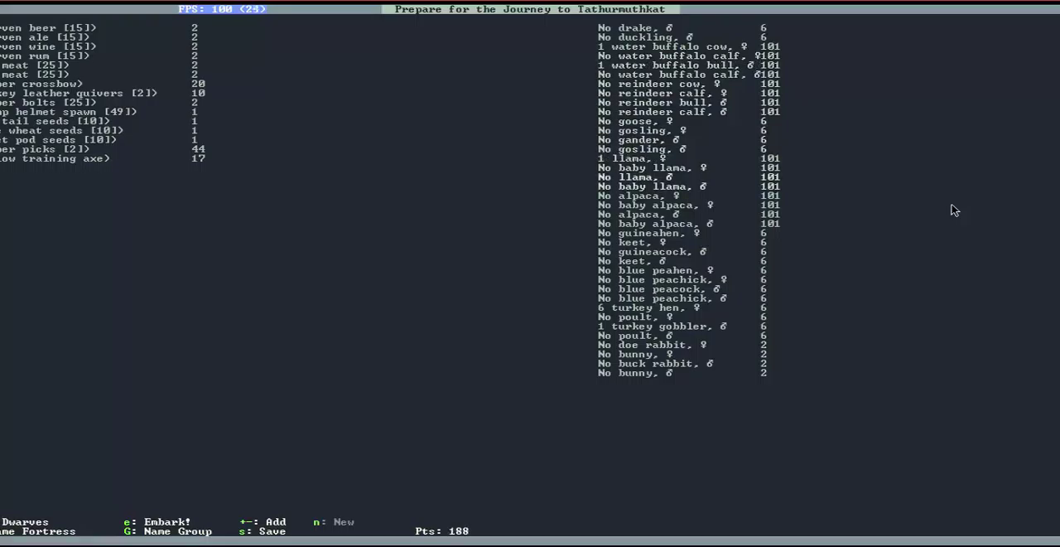
{"action": "key", "text": "plus"}
{"action": "key", "text": "Down"}
{"action": "key", "text": "Down"}
{"action": "key", "text": "Down"}
{"action": "key", "text": "Down"}
{"action": "key", "text": "Down"}
{"action": "key", "text": "Down"}
{"action": "key", "text": "Down"}
{"action": "key", "text": "Down"}
{"action": "key", "text": "Down"}
{"action": "key", "text": "Down"}
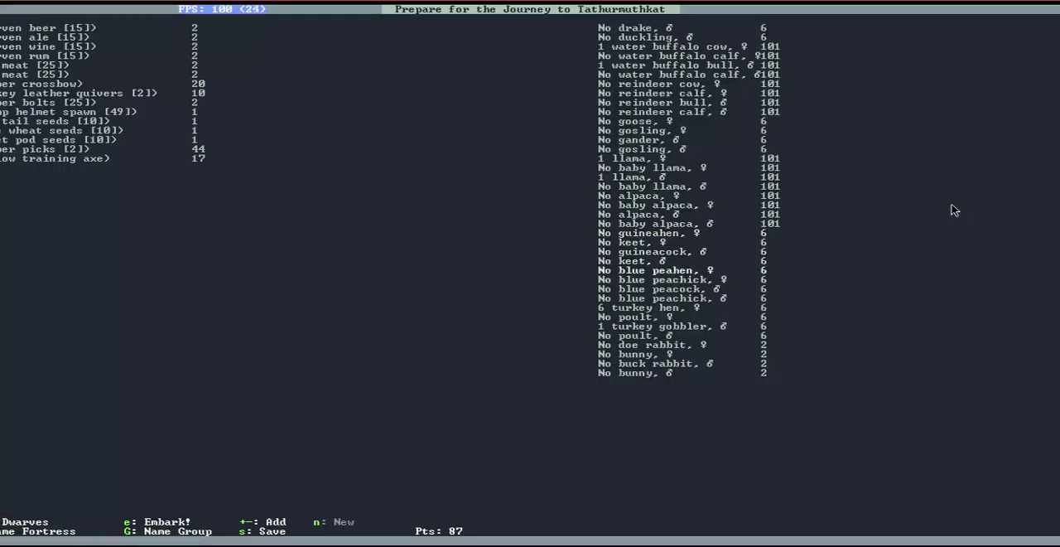
{"action": "key", "text": "Down"}
{"action": "key", "text": "Down"}
{"action": "key", "text": "Down"}
{"action": "key", "text": "minus"}
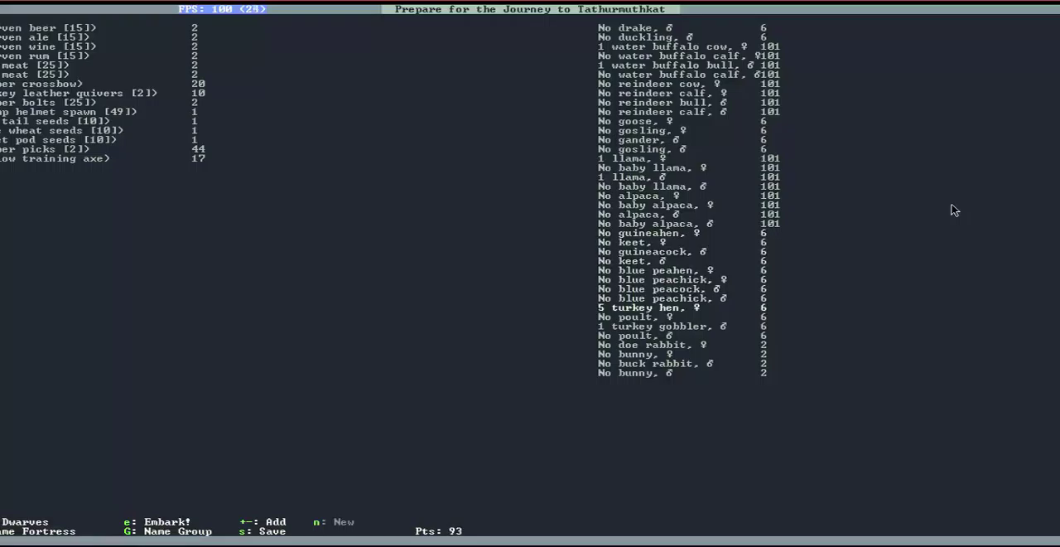
{"action": "key", "text": "minus"}
{"action": "key", "text": "minus"}
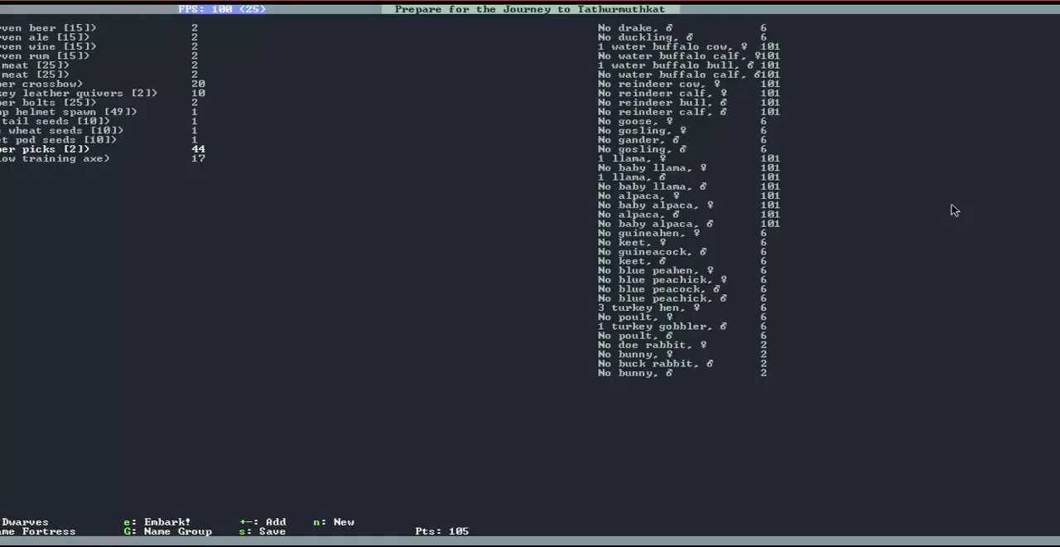
{"action": "type", "text": "na"}
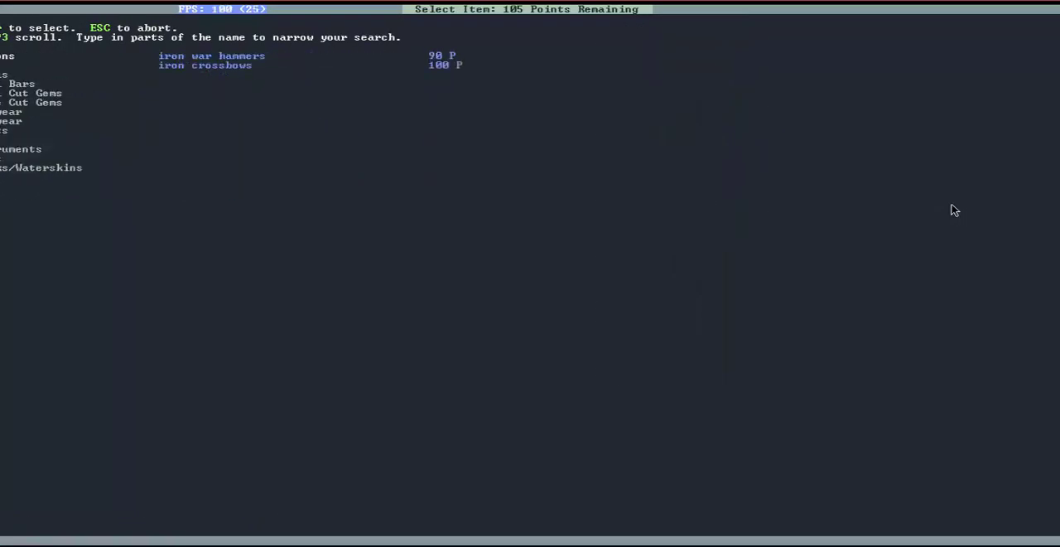
{"action": "type", "text": "n"}
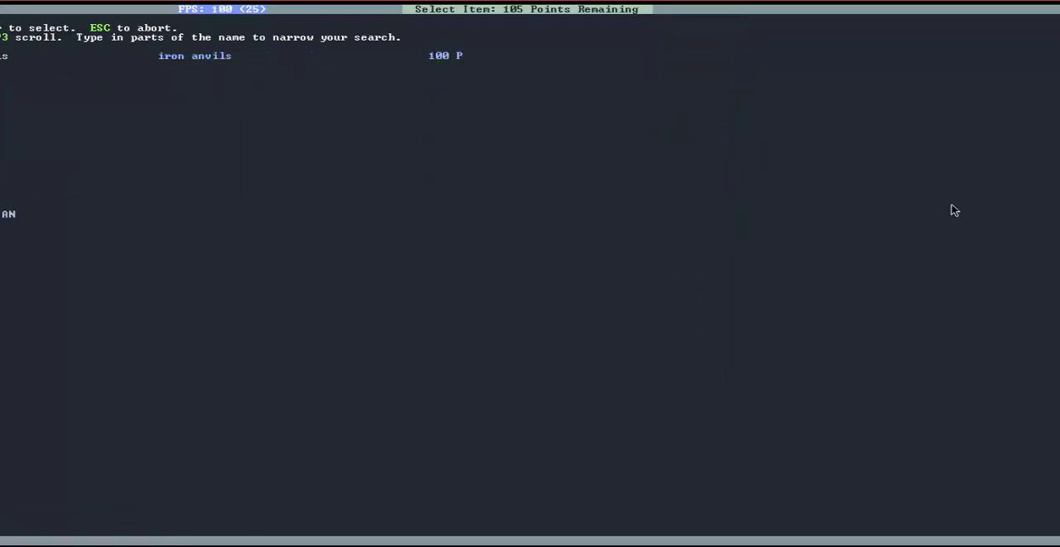
- Add an iron anvil to the supplies
{"action": "key", "text": "Return"}
{"action": "key", "text": "Up"}
{"action": "key", "text": "Up"}
{"action": "key", "text": "Up"}
{"action": "key", "text": "Up"}
{"action": "key", "text": "Up"}
{"action": "key", "text": "Up"}
- Buy one more spawn and extra beer to use the remaining points
{"action": "key", "text": "Down"}
{"action": "key", "text": "Down"}
{"action": "key", "text": "plus"}
{"action": "key", "text": "Up"}
{"action": "key", "text": "Up"}
{"action": "key", "text": "Up"}
{"action": "key", "text": "Up"}
{"action": "key", "text": "Up"}
{"action": "key", "text": "Up"}
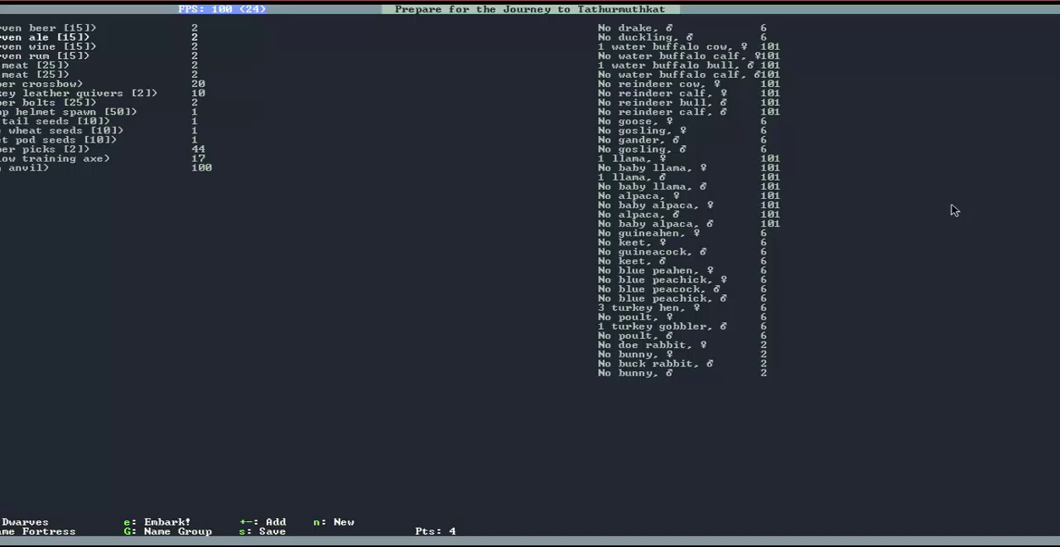
{"action": "key", "text": "Up"}
{"action": "key", "text": "plus"}
{"action": "key", "text": "plus"}
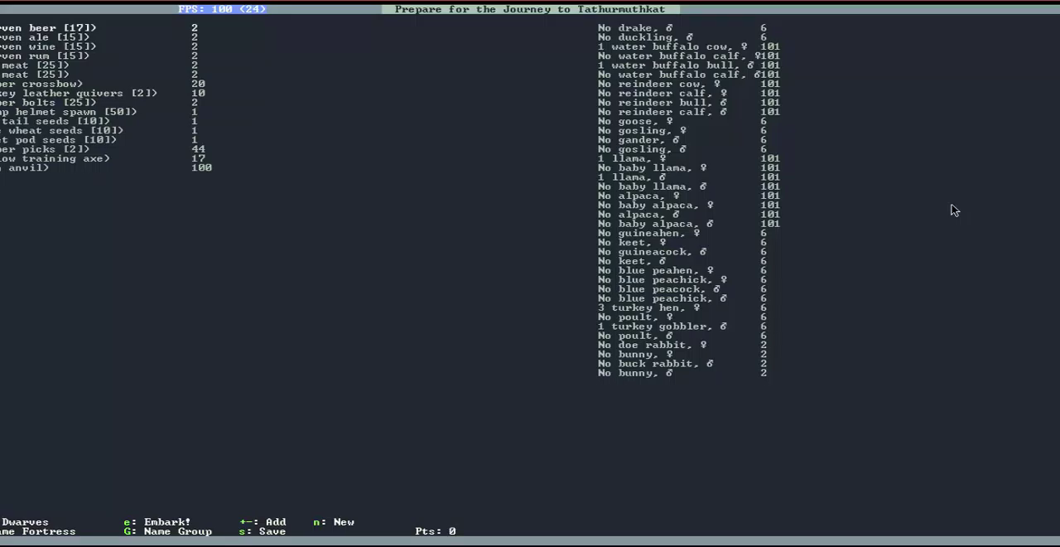
{"action": "key", "text": "F"}
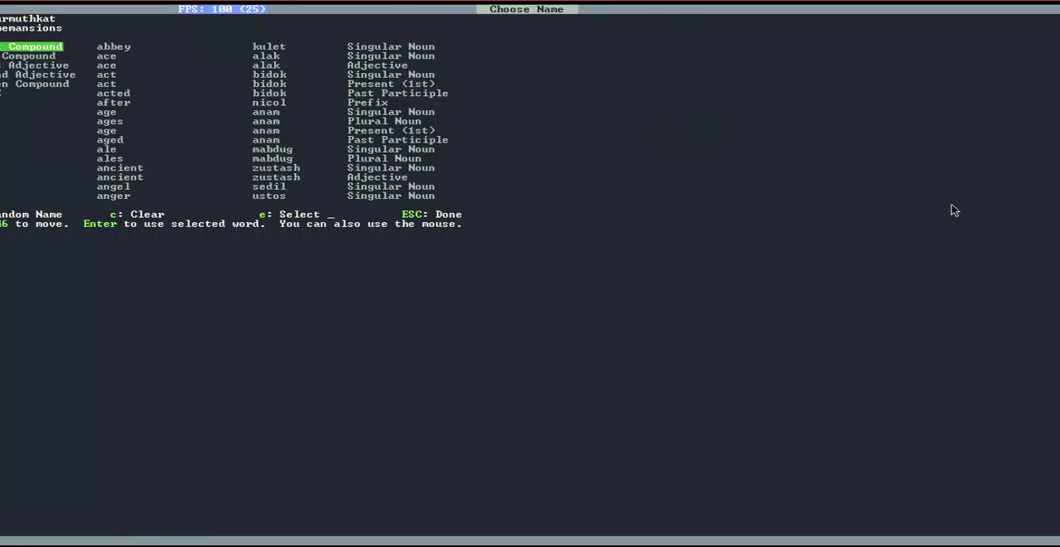
- Reroll random fortress names several times and accept Kubukbubnus
{"action": "key", "text": "Escape"}
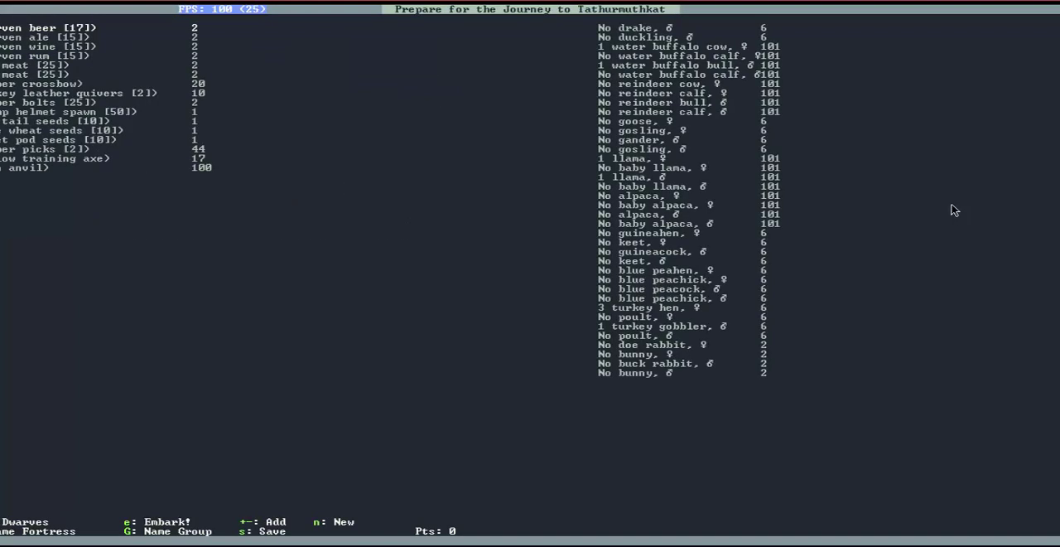
{"action": "key", "text": "G"}
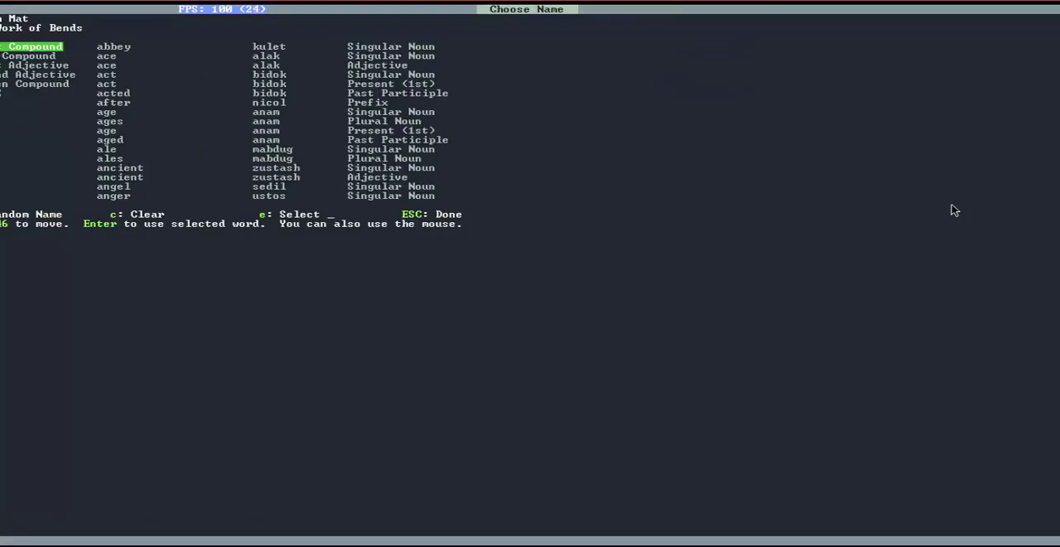
{"action": "key", "text": "r"}
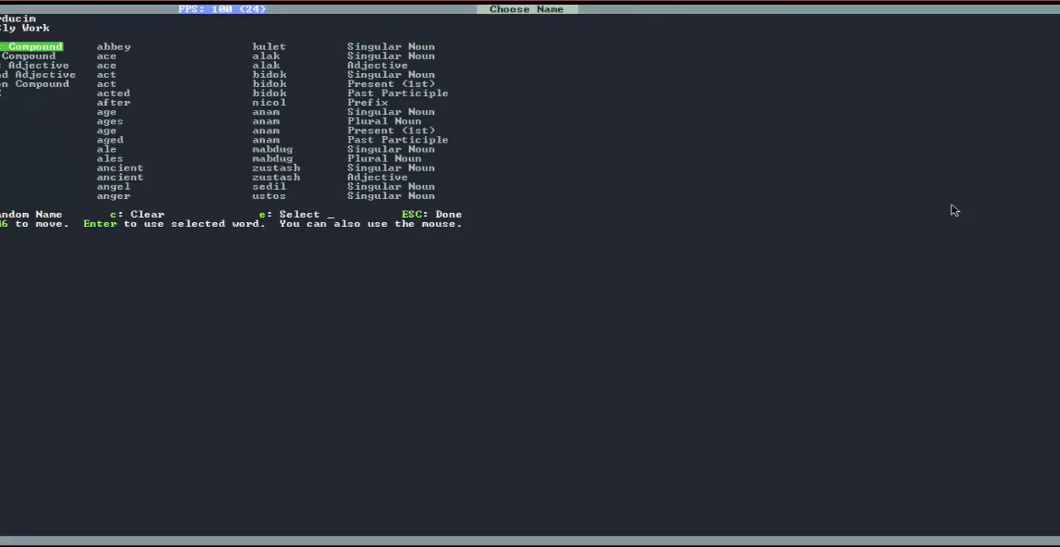
{"action": "key", "text": "r"}
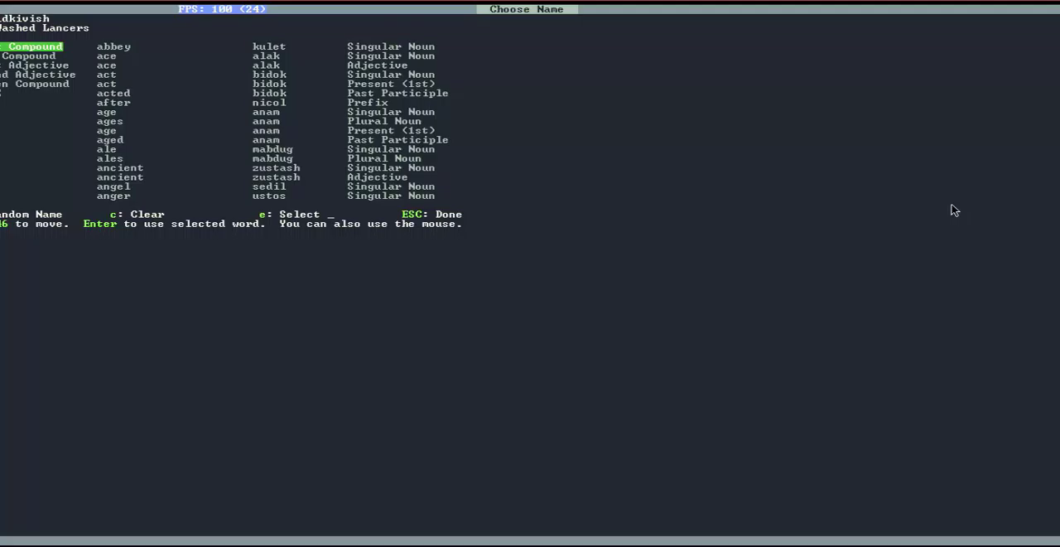
{"action": "key", "text": "Escape"}
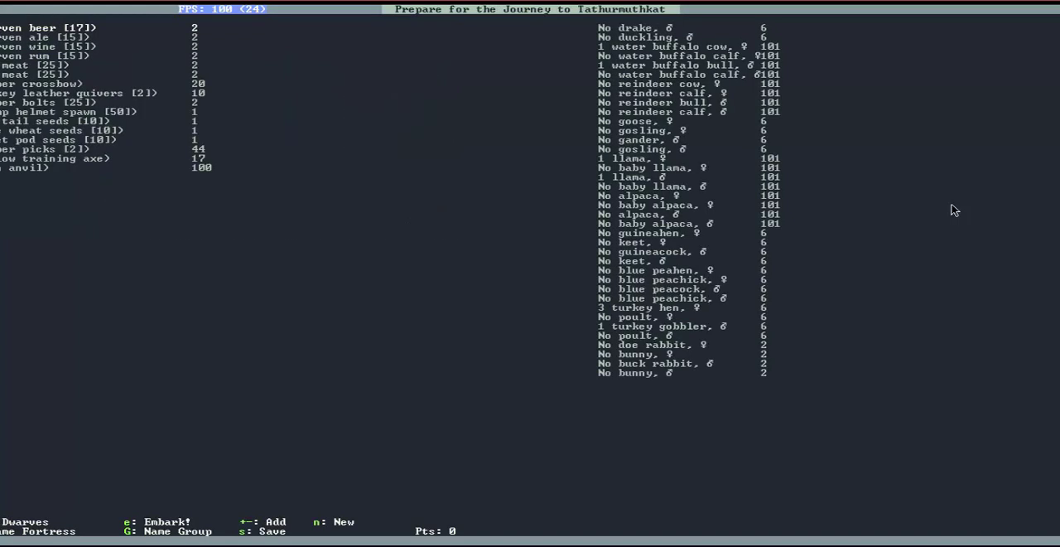
{"action": "key", "text": "shift+f"}
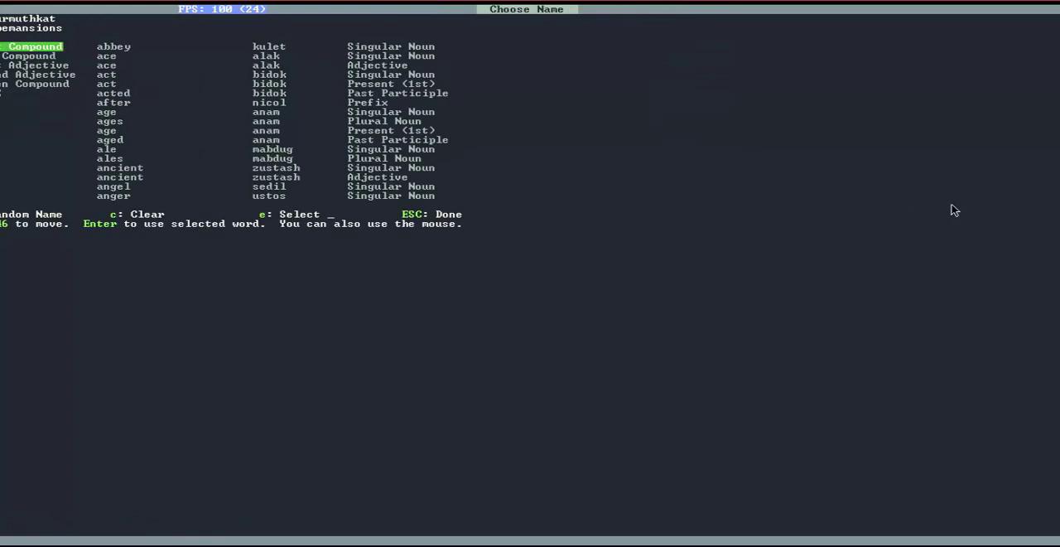
{"action": "key", "text": "r"}
{"action": "key", "text": "r"}
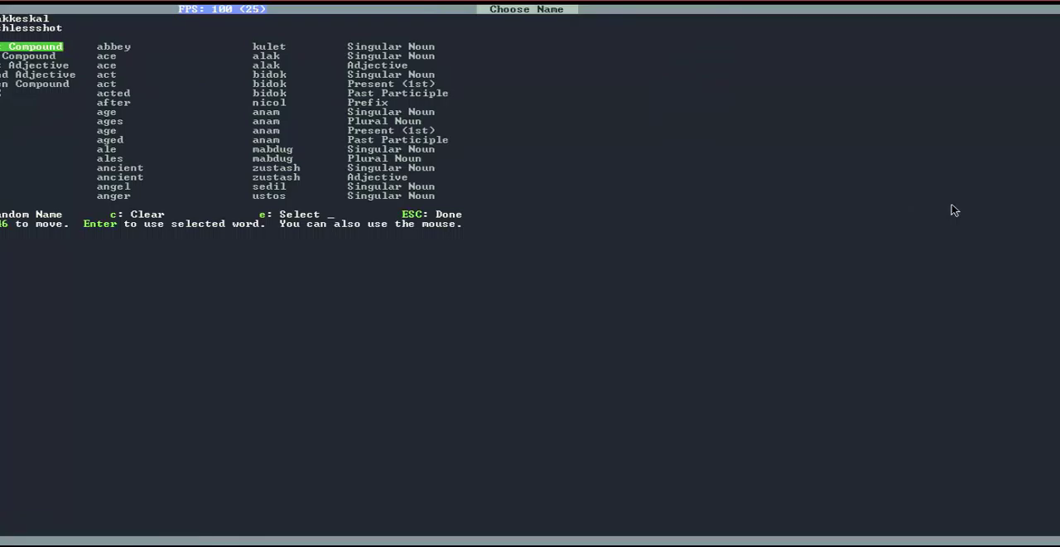
{"action": "key", "text": "r"}
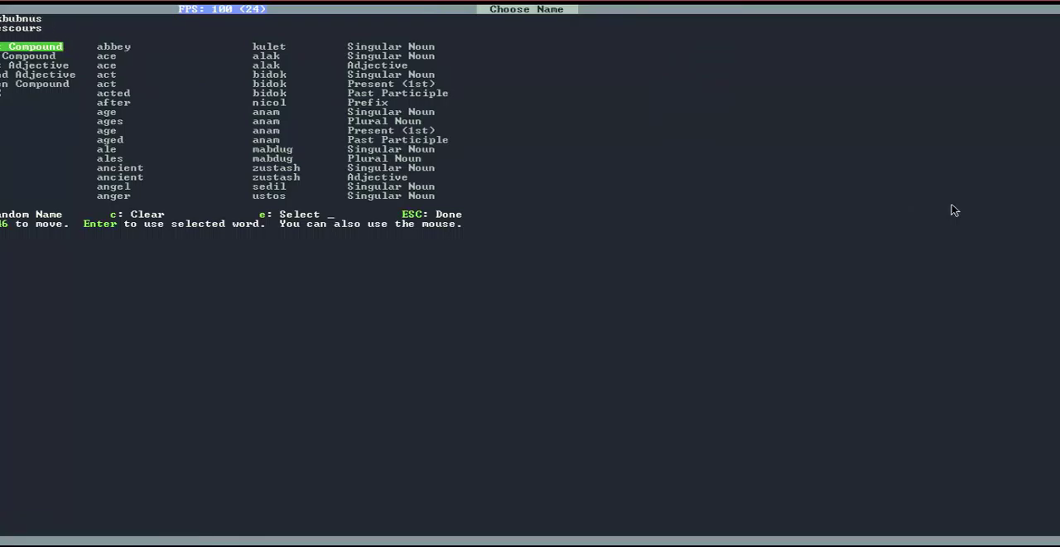
{"action": "key", "text": "Escape"}
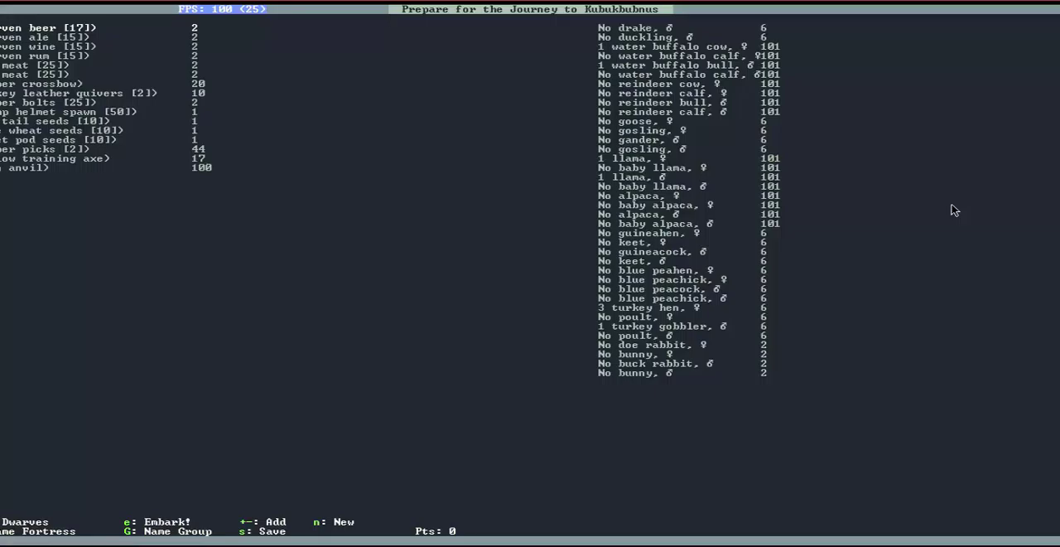
- Embark the party of seven and dismiss the 'A Dwarven Outpost' story
{"action": "key", "text": "e"}
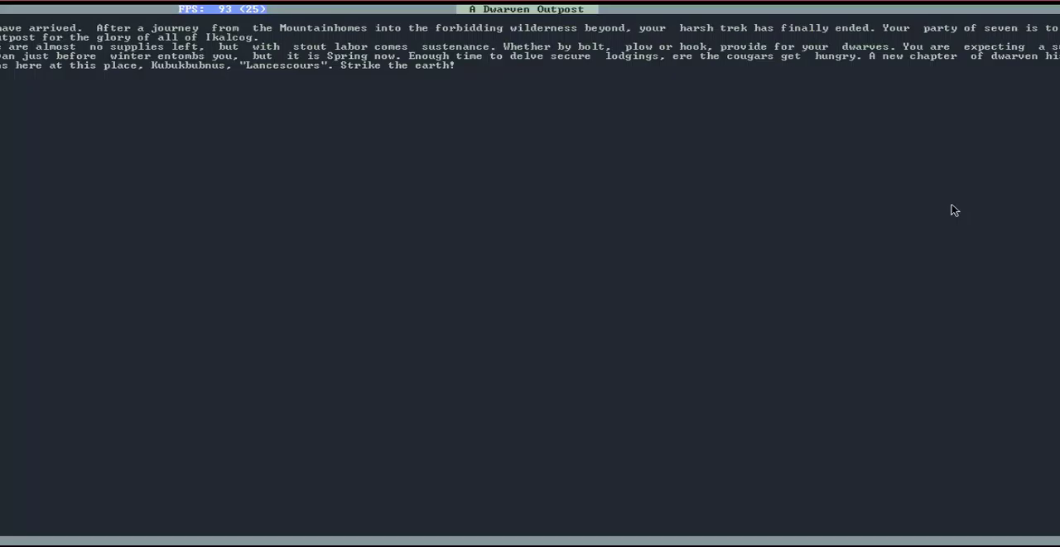
{"action": "key", "text": "Return"}
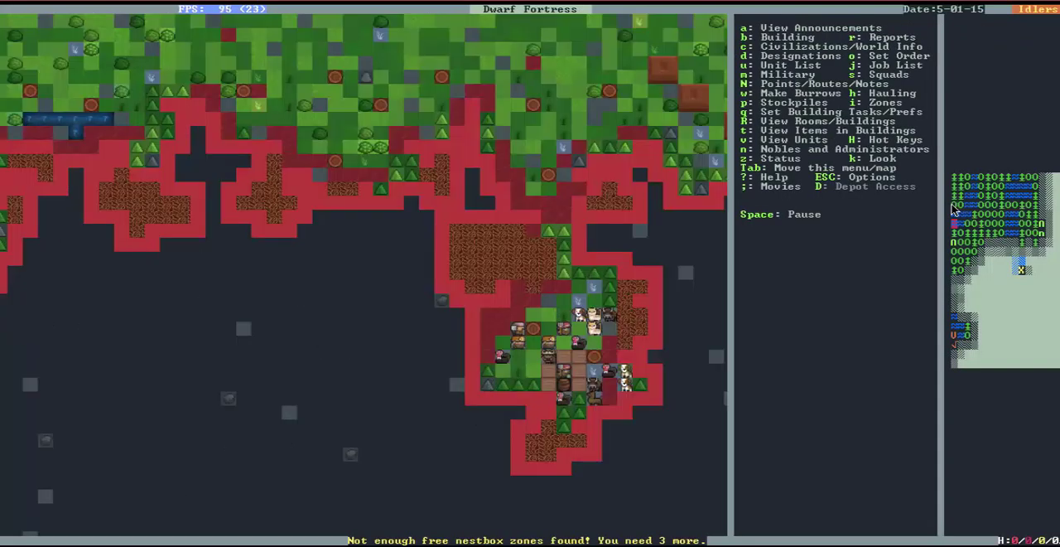
- Open Designations and start boxing an excavation area beside the wagon
{"action": "key", "text": "Tab"}
{"action": "key", "text": "Tab"}
{"action": "key", "text": "shift+Up"}
{"action": "key", "text": "shift+Down"}
{"action": "key", "text": "shift+Up"}
{"action": "key", "text": "shift+Down"}
{"action": "key", "text": "d"}
{"action": "key", "text": "Up"}
{"action": "key", "text": "Right"}
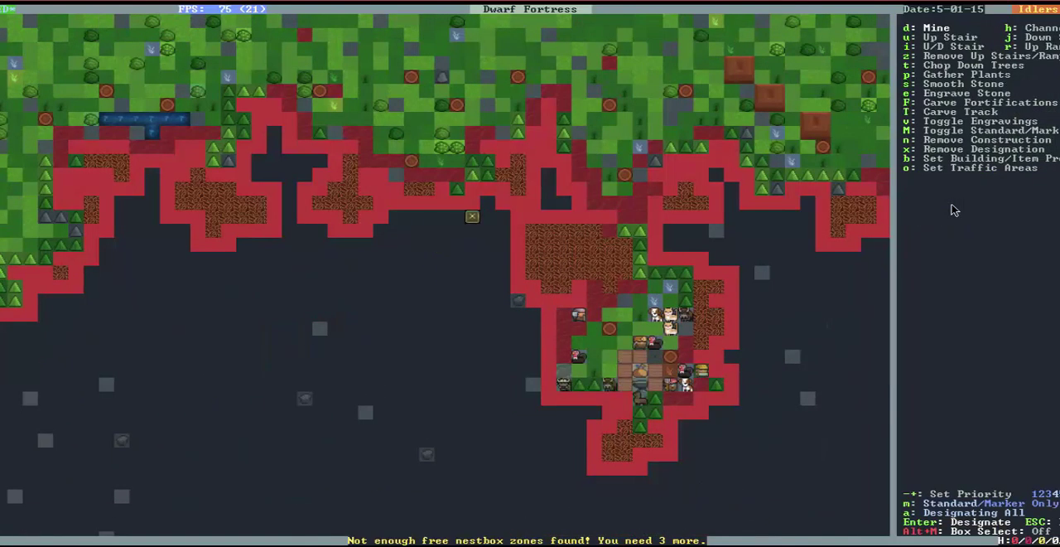
{"action": "key", "text": "Right"}
{"action": "key", "text": "Right"}
{"action": "key", "text": "Return"}
{"action": "key", "text": "Right"}
{"action": "key", "text": "Right"}
{"action": "key", "text": "Down"}
{"action": "key", "text": "Down"}
{"action": "key", "text": "Right"}
{"action": "key", "text": "Right"}
{"action": "key", "text": "Right"}
{"action": "key", "text": "Down"}
{"action": "key", "text": "Down"}
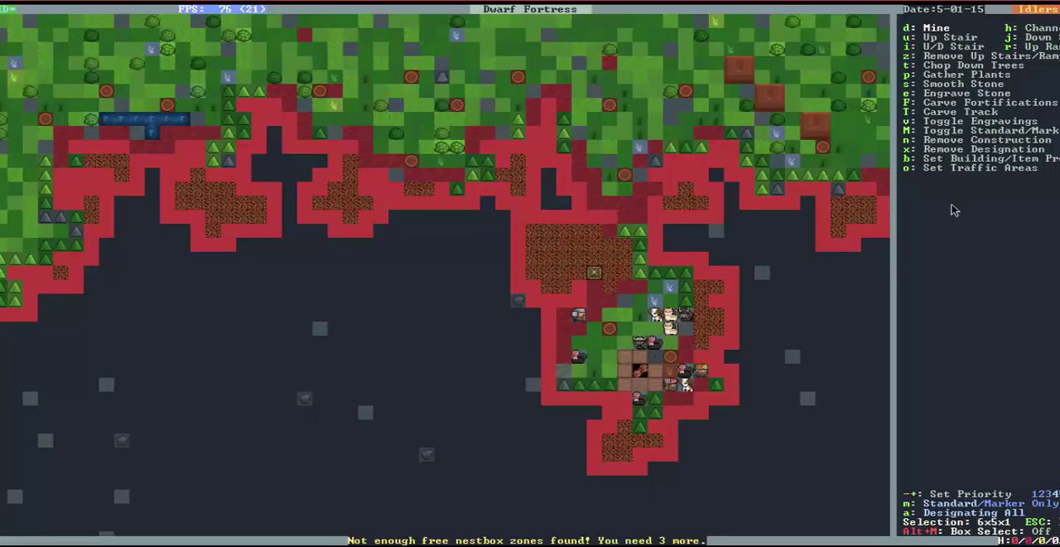
- Stretch the first area across and below the camp and mark it for digging
{"action": "key", "text": "shift+Right"}
{"action": "key", "text": "Up"}
{"action": "key", "text": "Up"}
{"action": "key", "text": "Up"}
{"action": "key", "text": "Right"}
{"action": "key", "text": "Right"}
{"action": "key", "text": "Right"}
{"action": "key", "text": "Up"}
{"action": "key", "text": "Right"}
{"action": "key", "text": "Right"}
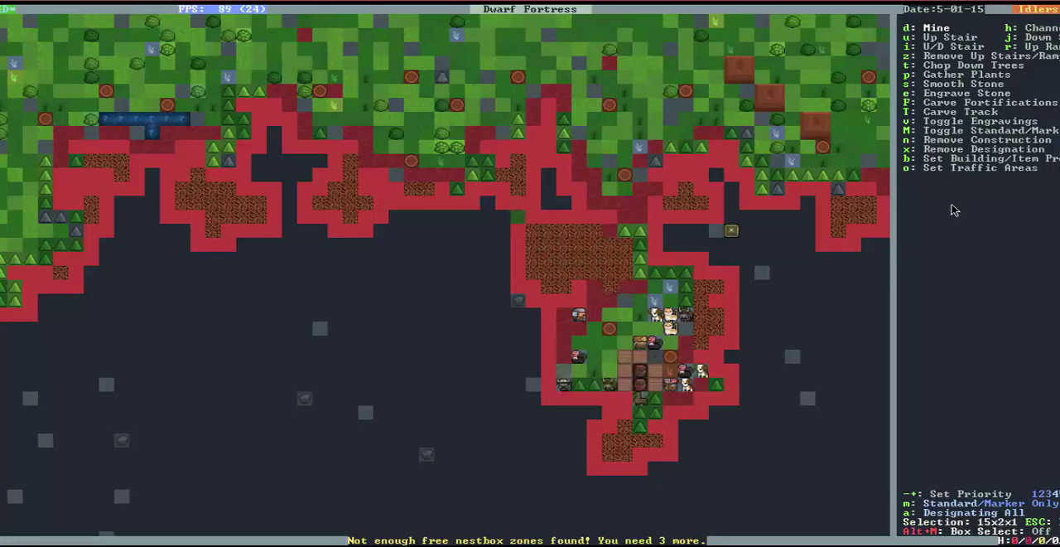
{"action": "key", "text": "shift+Down"}
{"action": "key", "text": "shift+Down"}
{"action": "key", "text": "Up"}
{"action": "key", "text": "Up"}
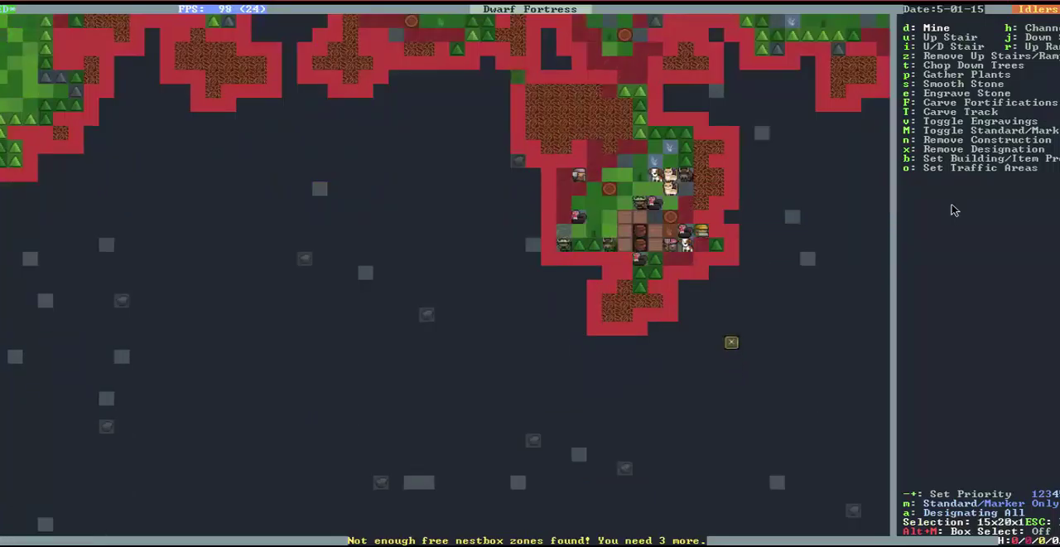
{"action": "key", "text": "Up"}
{"action": "key", "text": "Return"}
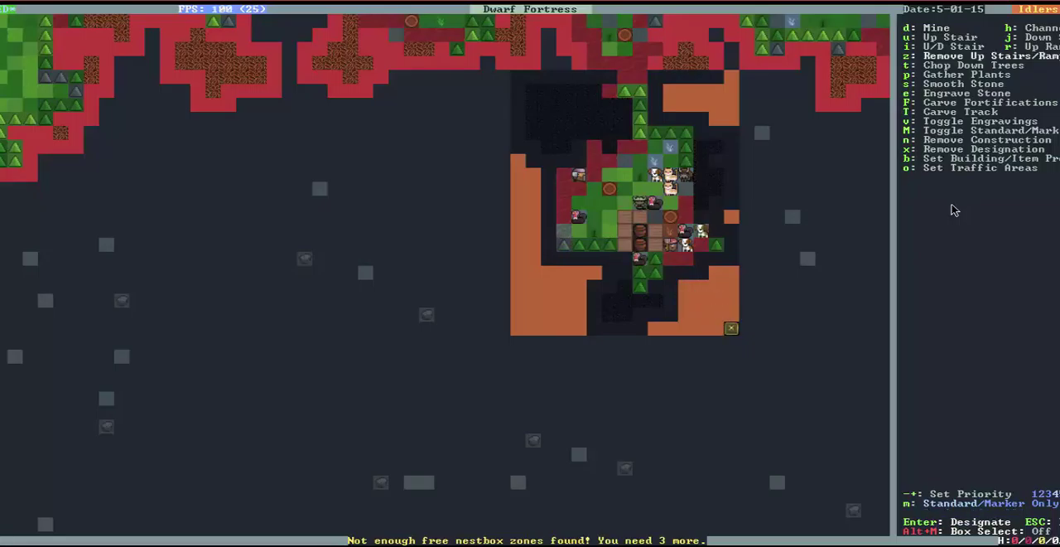
- Designate a second area north of the camp up to the surface, then exit designations
{"action": "key", "text": "Return"}
{"action": "key", "text": "Up"}
{"action": "key", "text": "Up"}
{"action": "key", "text": "Up"}
{"action": "key", "text": "Left"}
{"action": "key", "text": "Left"}
{"action": "key", "text": "Left"}
{"action": "key", "text": "Up"}
{"action": "key", "text": "Up"}
{"action": "key", "text": "Up"}
{"action": "key", "text": "Left"}
{"action": "key", "text": "Left"}
{"action": "key", "text": "Left"}
{"action": "key", "text": "Up"}
{"action": "key", "text": "Left"}
{"action": "key", "text": "Up"}
{"action": "key", "text": "Up"}
{"action": "key", "text": "Up"}
{"action": "key", "text": "Up"}
{"action": "key", "text": "Up"}
{"action": "key", "text": "Up"}
{"action": "key", "text": "Up"}
{"action": "key", "text": "Left"}
{"action": "key", "text": "Left"}
{"action": "key", "text": "Left"}
{"action": "key", "text": "Up"}
{"action": "key", "text": "Down"}
{"action": "key", "text": "Return"}
{"action": "key", "text": "Escape"}
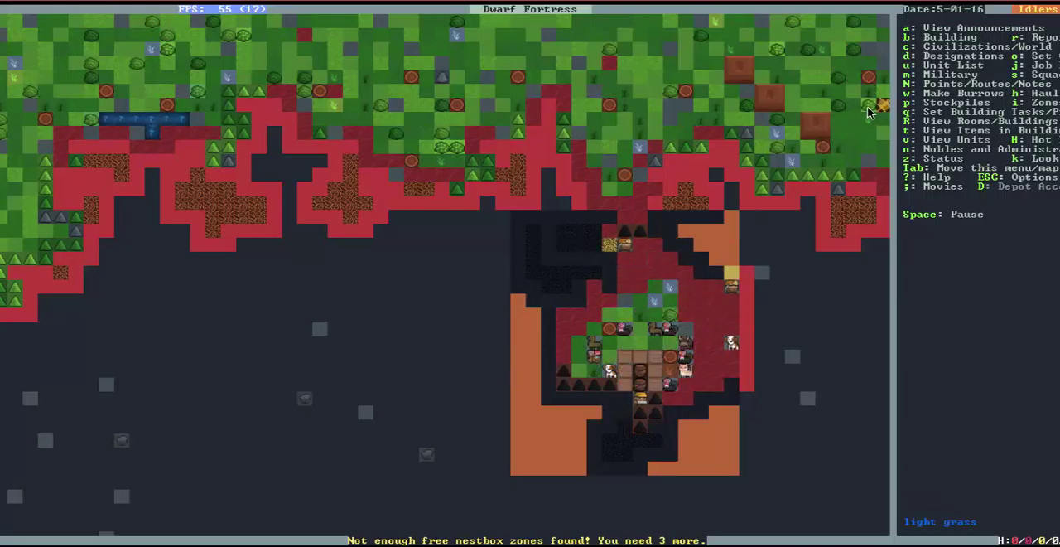
- Check the unit list's wild animals and livestock, then the citizens' current jobs
{"action": "key", "text": "space"}
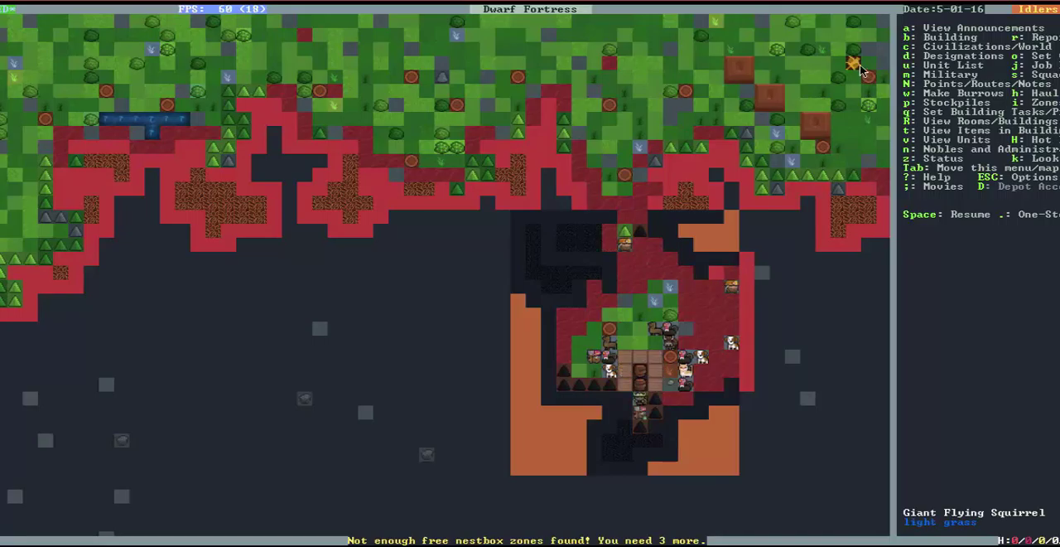
{"action": "key", "text": "space"}
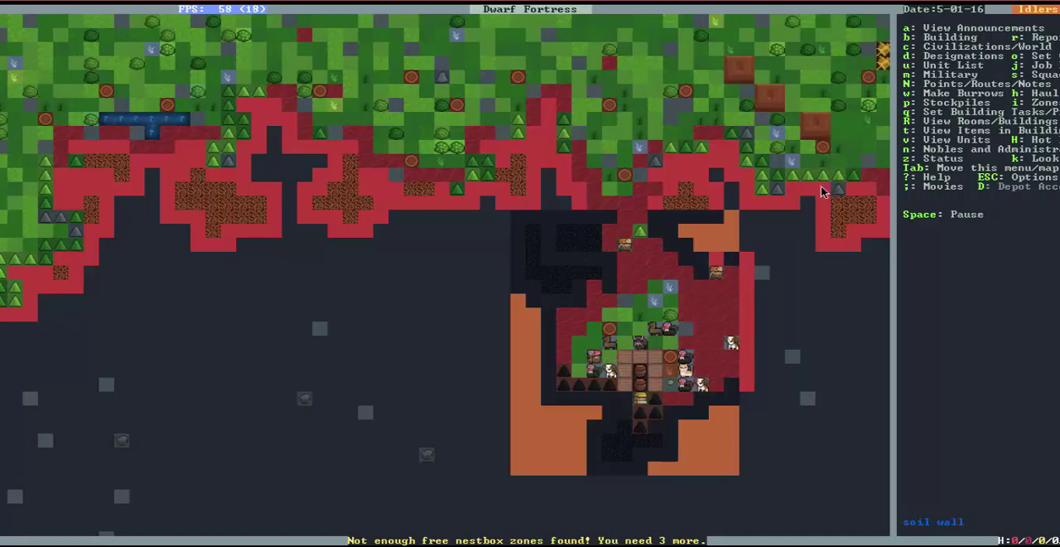
{"action": "key", "text": "u"}
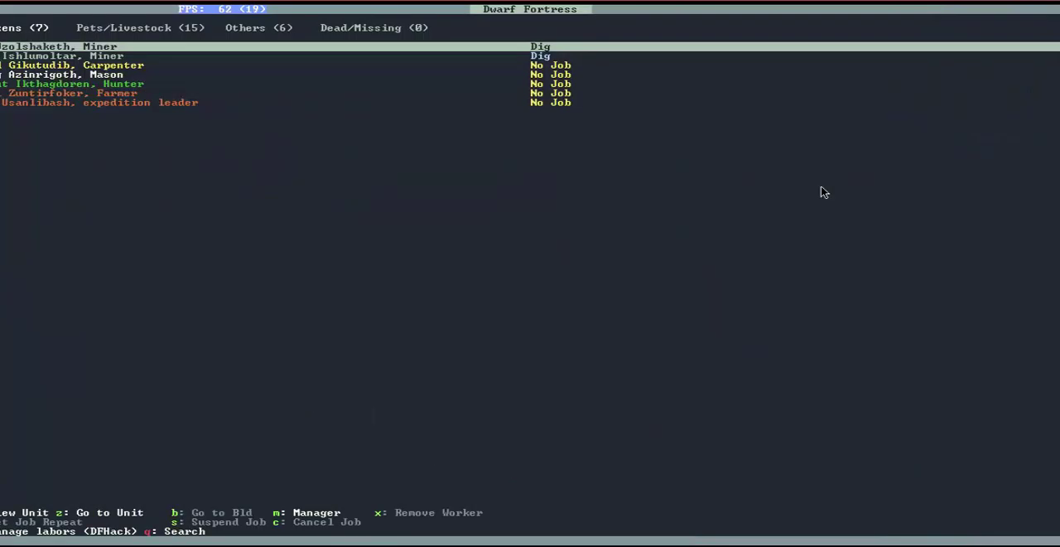
{"action": "key", "text": "Tab"}
{"action": "key", "text": "Tab"}
{"action": "key", "text": "Down"}
{"action": "key", "text": "Down"}
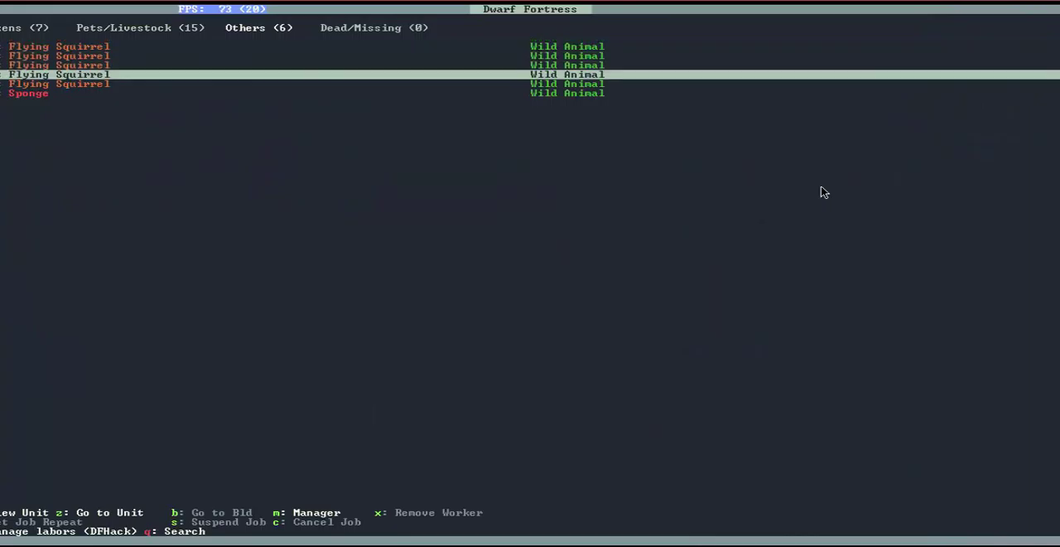
{"action": "key", "text": "Down"}
{"action": "key", "text": "shift+Tab"}
{"action": "key", "text": "shift+Tab"}
{"action": "key", "text": "Tab"}
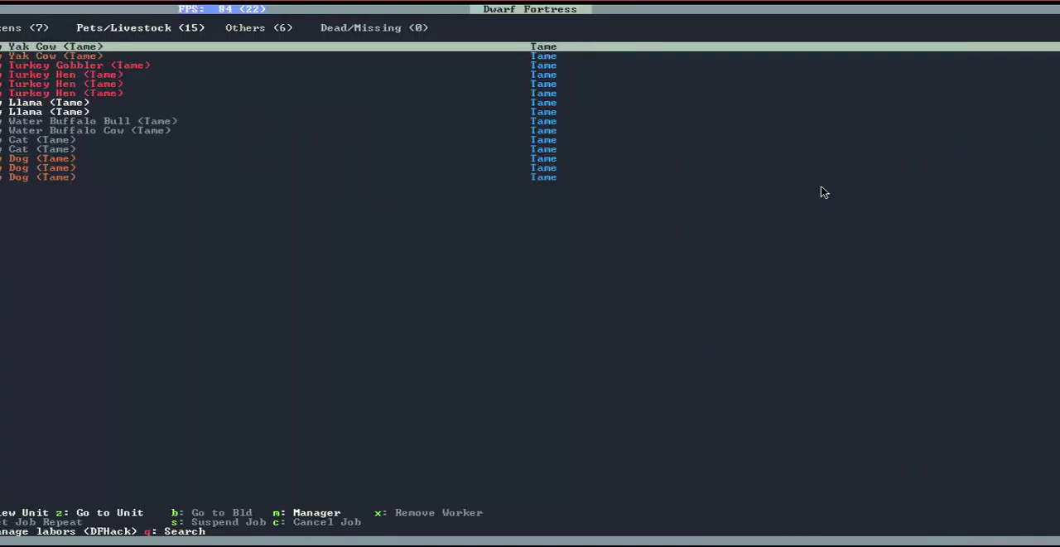
{"action": "key", "text": "shift+Tab"}
{"action": "key", "text": "shift+Tab"}
{"action": "key", "text": "Tab"}
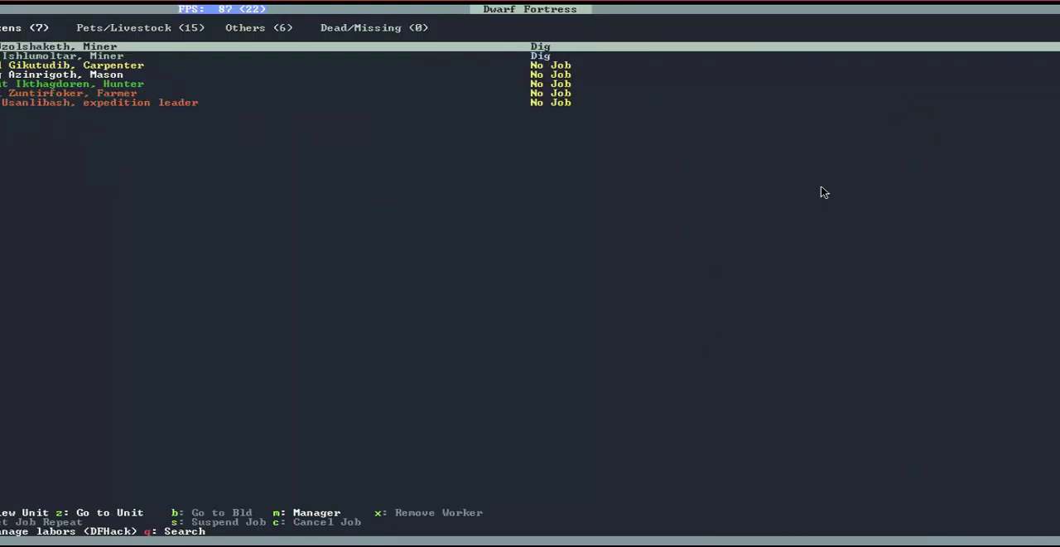
{"action": "key", "text": "Escape"}
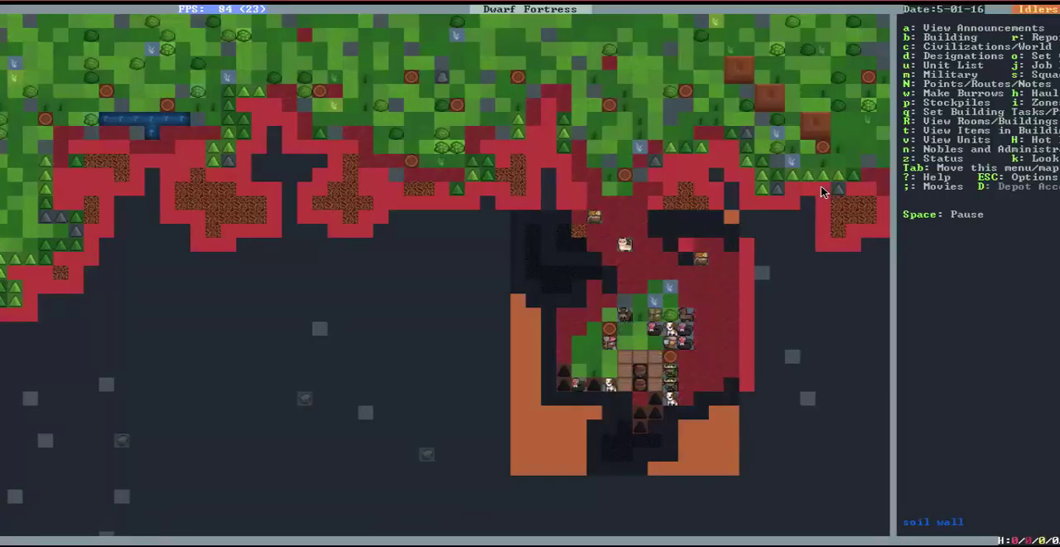
{"action": "key", "text": "Right"}
{"action": "key", "text": "Right"}
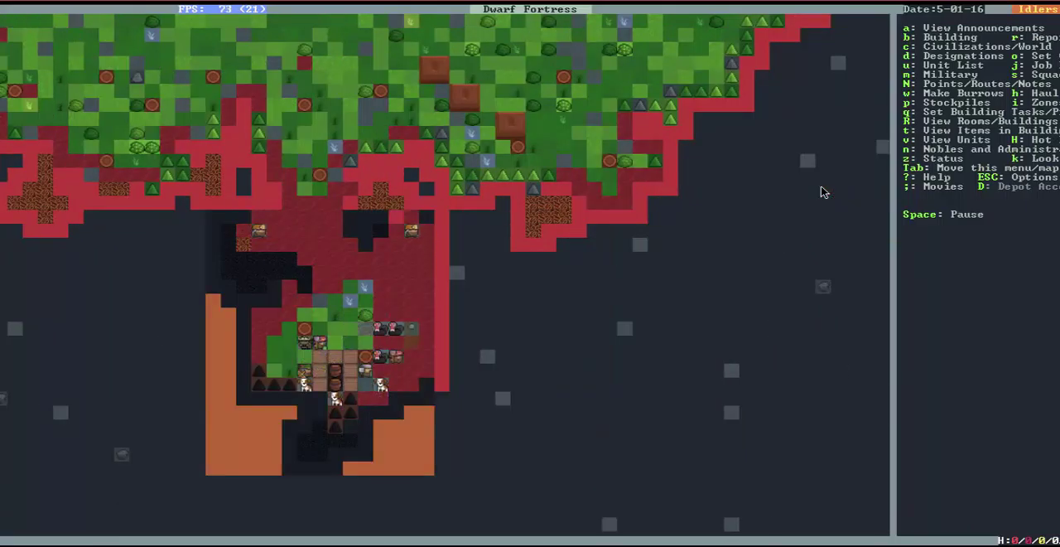
{"action": "key", "text": "Left"}
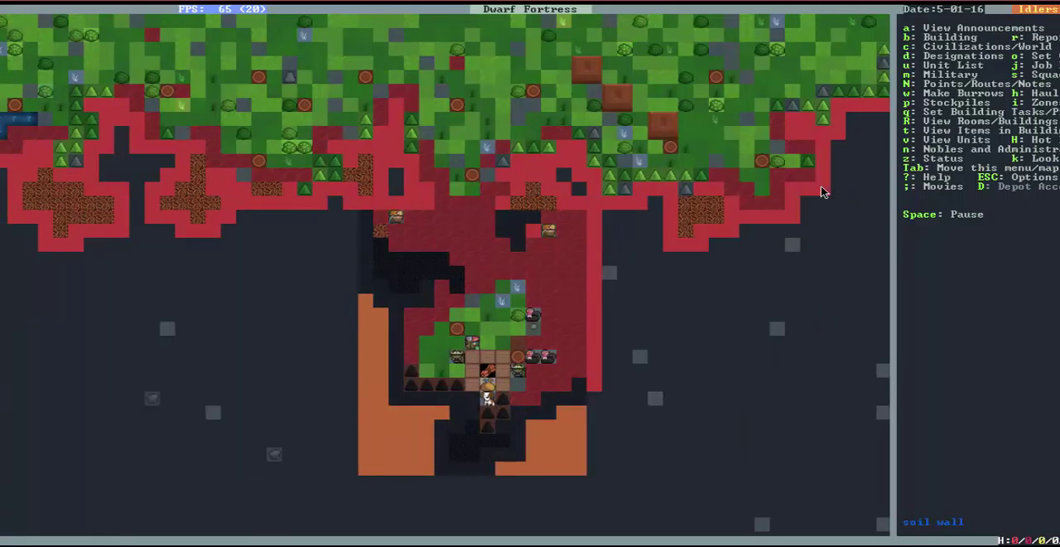
{"action": "key", "text": "Left"}
{"action": "key", "text": "Left"}
{"action": "key", "text": "Up"}
{"action": "key", "text": "Up"}
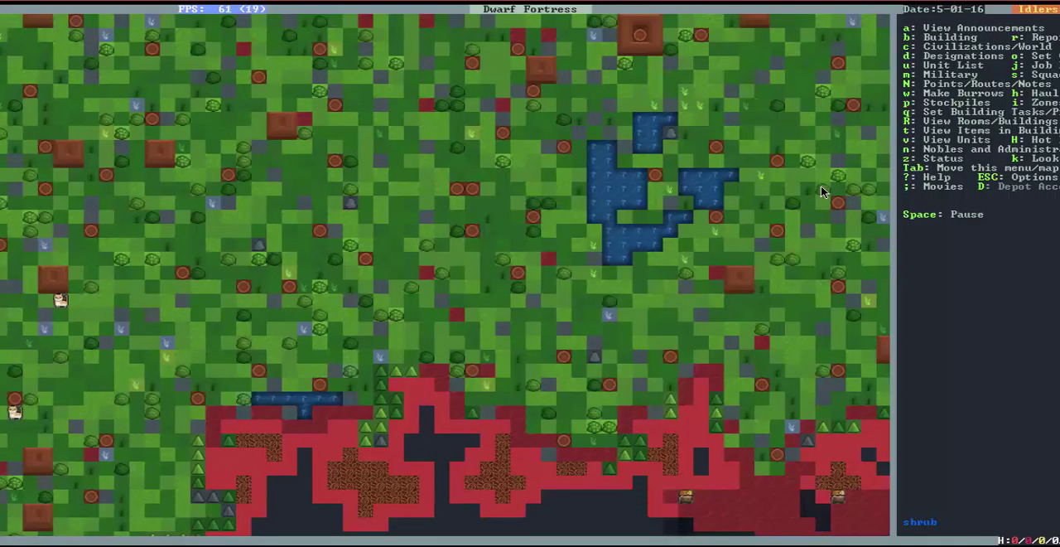
{"action": "scroll", "coordinate": [822, 192], "scroll_direction": "down", "scroll_amount": 1}
{"action": "key", "text": "Up"}
{"action": "key", "text": "Right"}
{"action": "scroll", "coordinate": [823, 192], "scroll_direction": "up", "scroll_amount": 1}
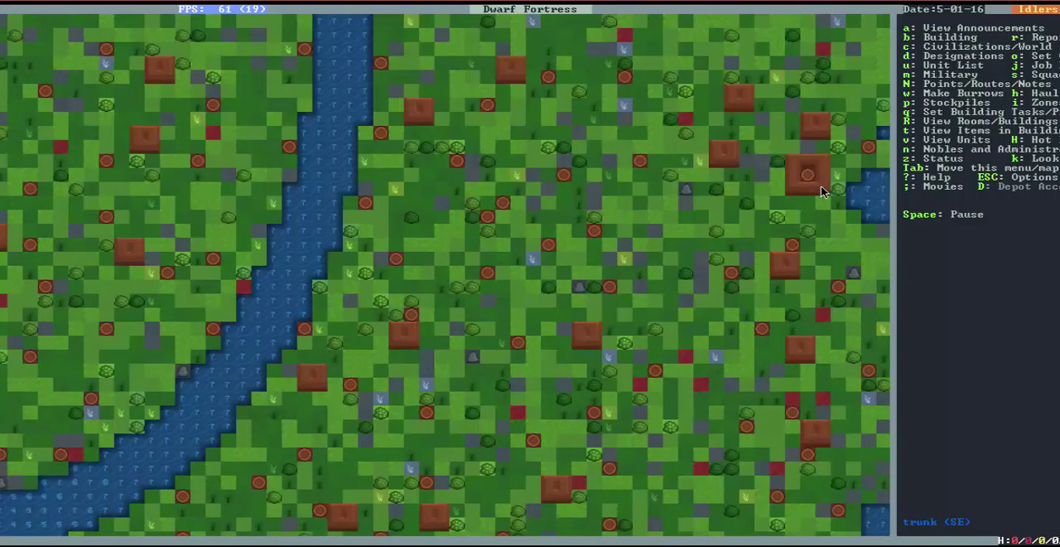
{"action": "key", "text": "Down"}
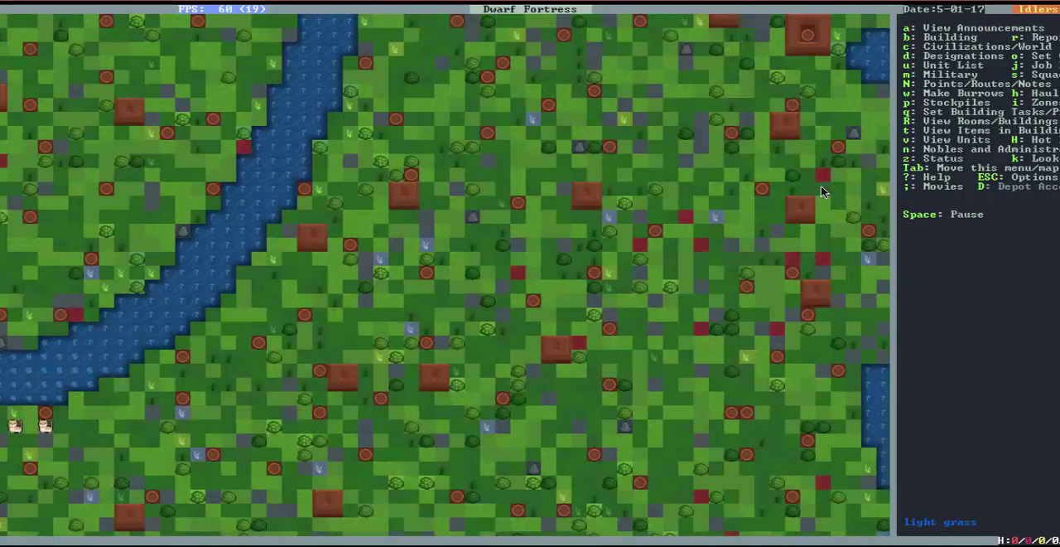
{"action": "key", "text": "shift+Up"}
{"action": "scroll", "coordinate": [822, 191], "scroll_direction": "down", "scroll_amount": 1}
{"action": "key", "text": "shift+Right"}
{"action": "key", "text": "shift+Left"}
{"action": "scroll", "coordinate": [823, 191], "scroll_direction": "up", "scroll_amount": 1}
{"action": "scroll", "coordinate": [822, 191], "scroll_direction": "down", "scroll_amount": 1}
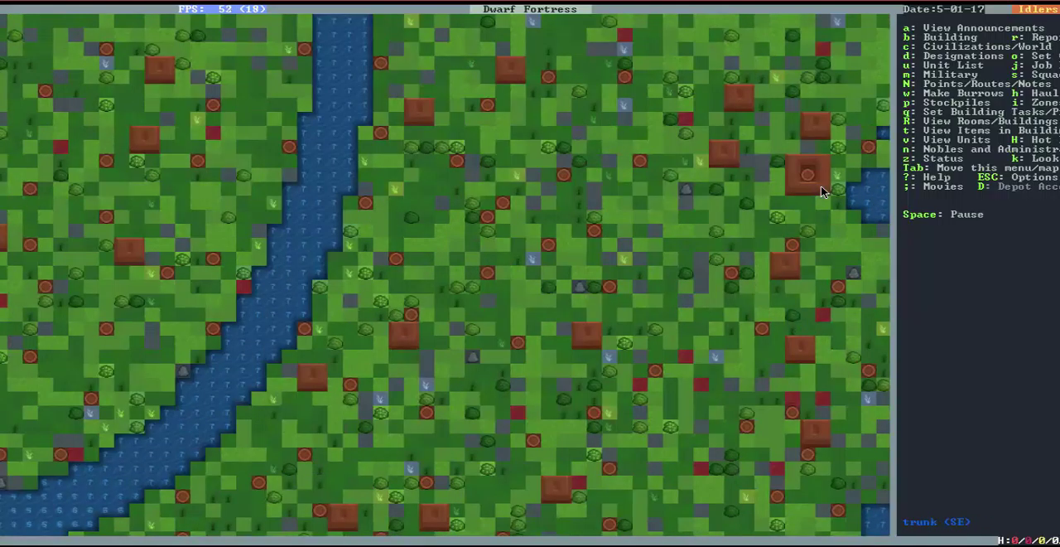
{"action": "key", "text": "shift+Down"}
{"action": "key", "text": "shift+Down"}
{"action": "scroll", "coordinate": [823, 192], "scroll_direction": "up", "scroll_amount": 1}
{"action": "scroll", "coordinate": [823, 192], "scroll_direction": "down", "scroll_amount": 1}
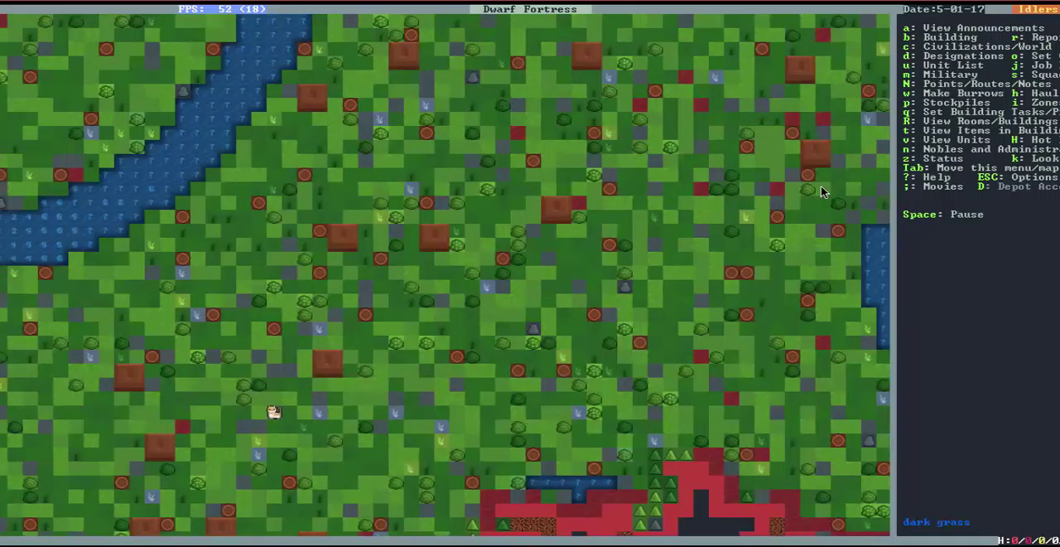
{"action": "key", "text": "shift+Down"}
{"action": "key", "text": "shift+Up"}
{"action": "key", "text": "shift+Up"}
{"action": "scroll", "coordinate": [822, 191], "scroll_direction": "up", "scroll_amount": 1}
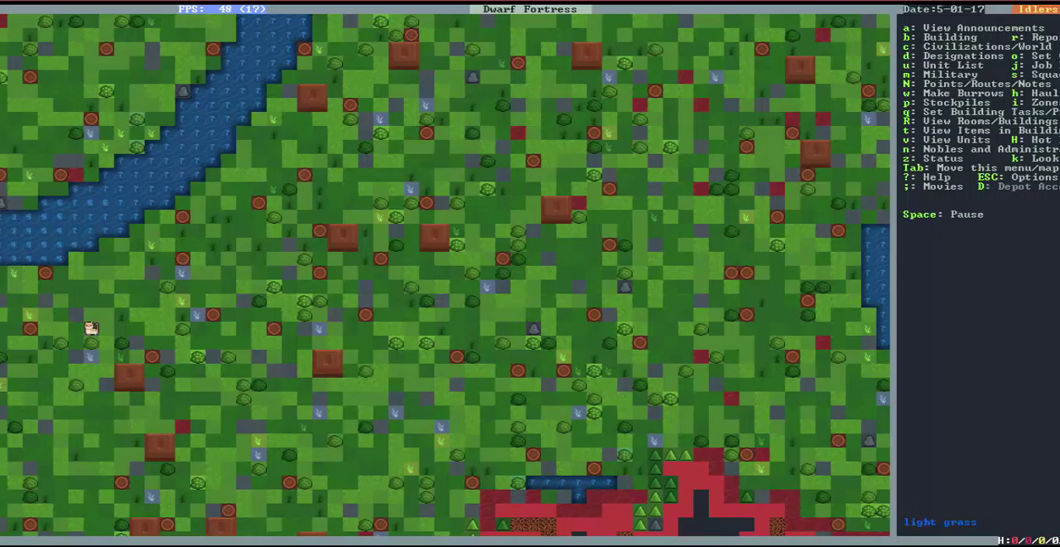
{"action": "key", "text": "k"}
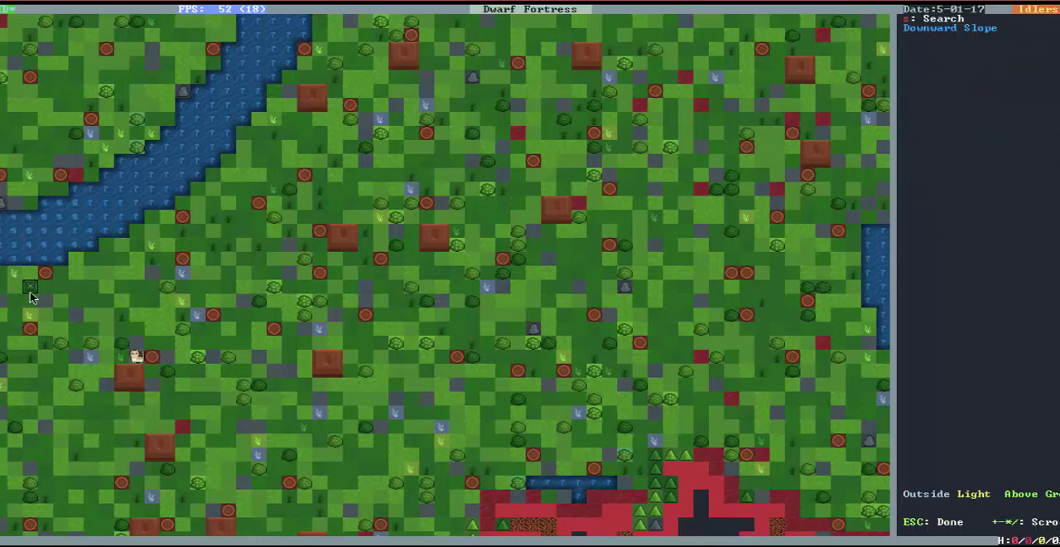
{"action": "key", "text": "Escape"}
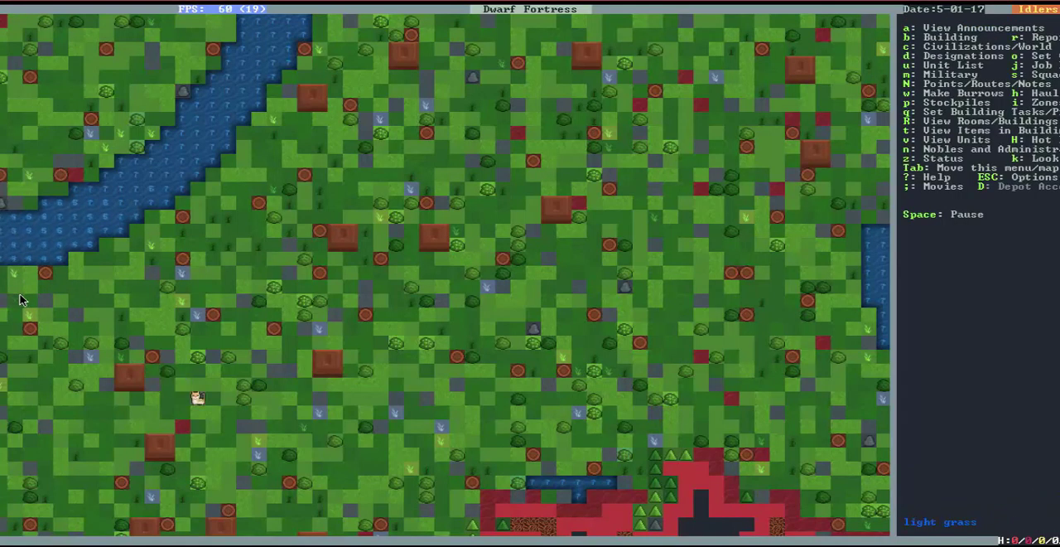
{"action": "scroll", "coordinate": [21, 300], "scroll_direction": "down", "scroll_amount": 2}
{"action": "key", "text": "Left"}
{"action": "key", "text": "Down"}
{"action": "key", "text": "Down"}
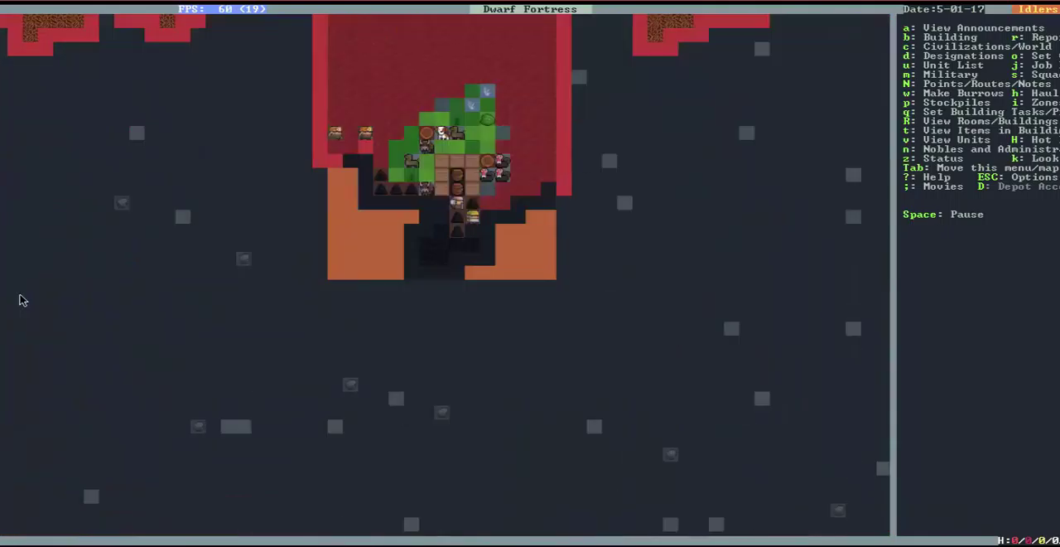
{"action": "key", "text": "Up"}
{"action": "key", "text": "Up"}
{"action": "key", "text": "Down"}
{"action": "key", "text": "Left"}
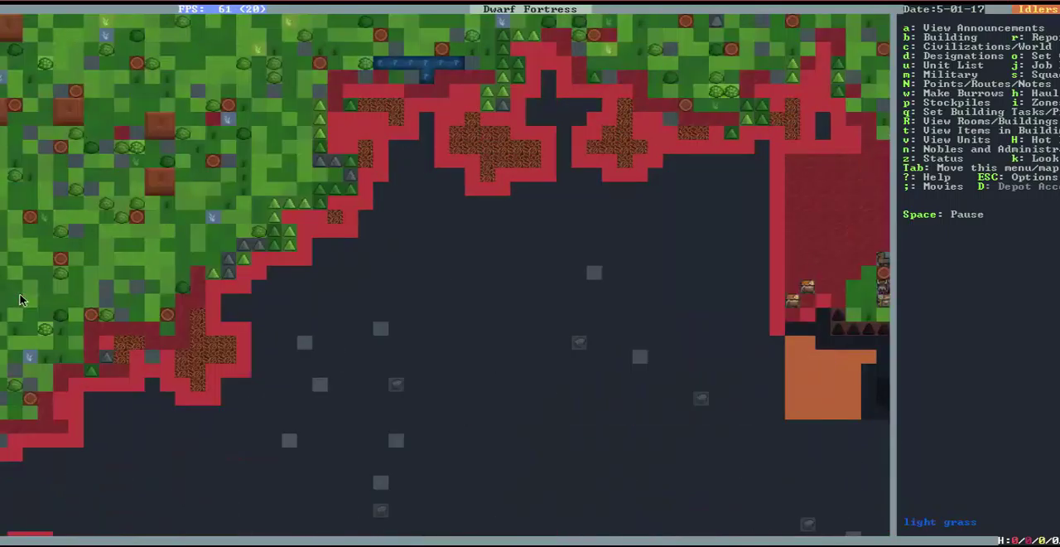
- Read the giant flying squirrel combat report and zoom to the fight location
{"action": "key", "text": "shift+Up"}
{"action": "key", "text": "shift+Left"}
{"action": "key", "text": "r"}
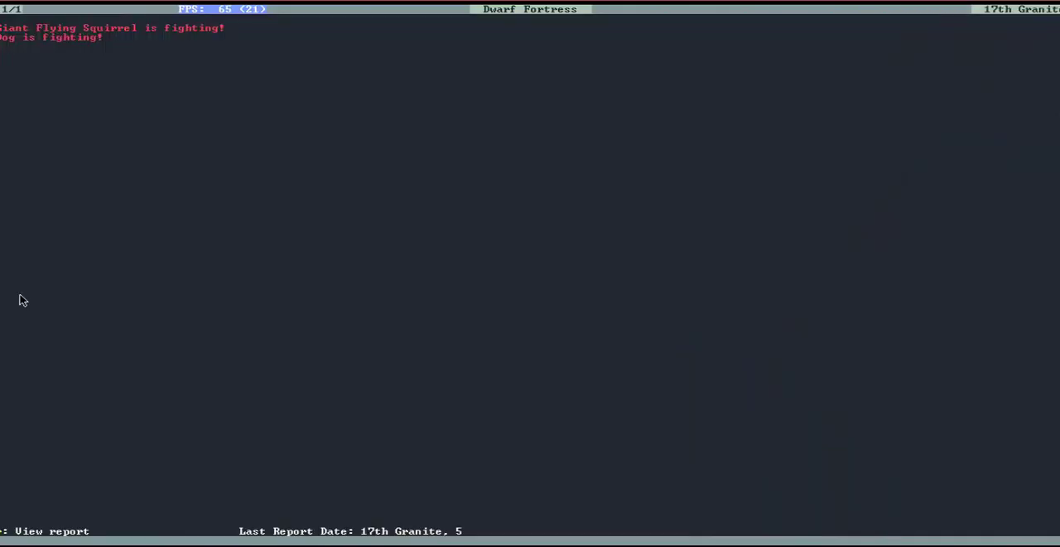
{"action": "key", "text": "Return"}
{"action": "key", "text": "z"}
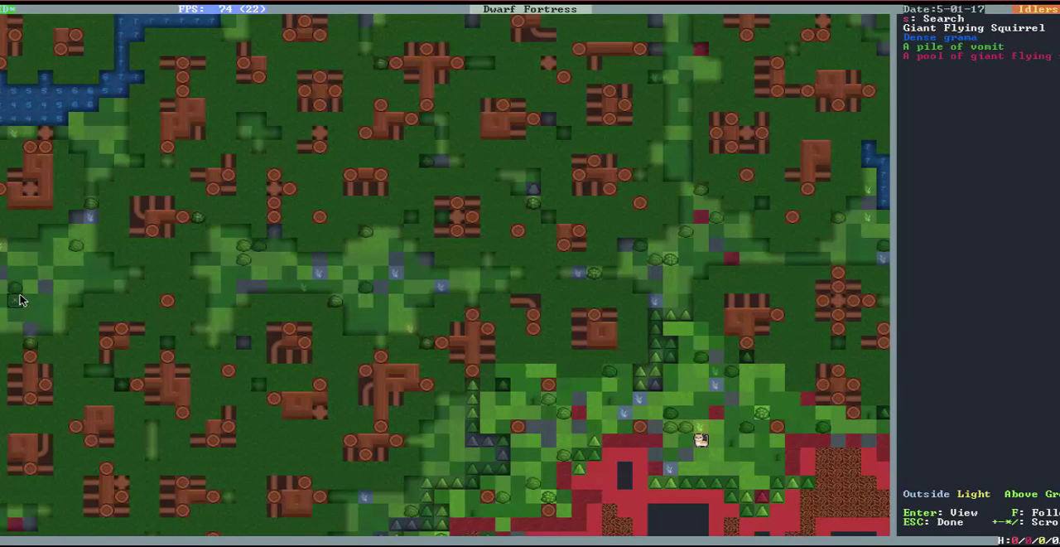
{"action": "key", "text": "question"}
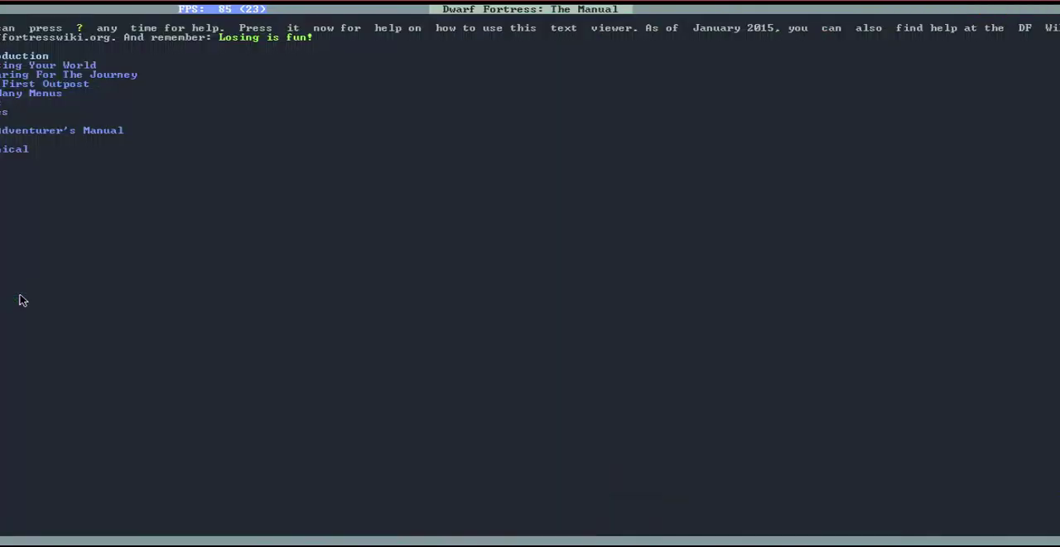
{"action": "key", "text": "Escape"}
{"action": "key", "text": "Escape"}
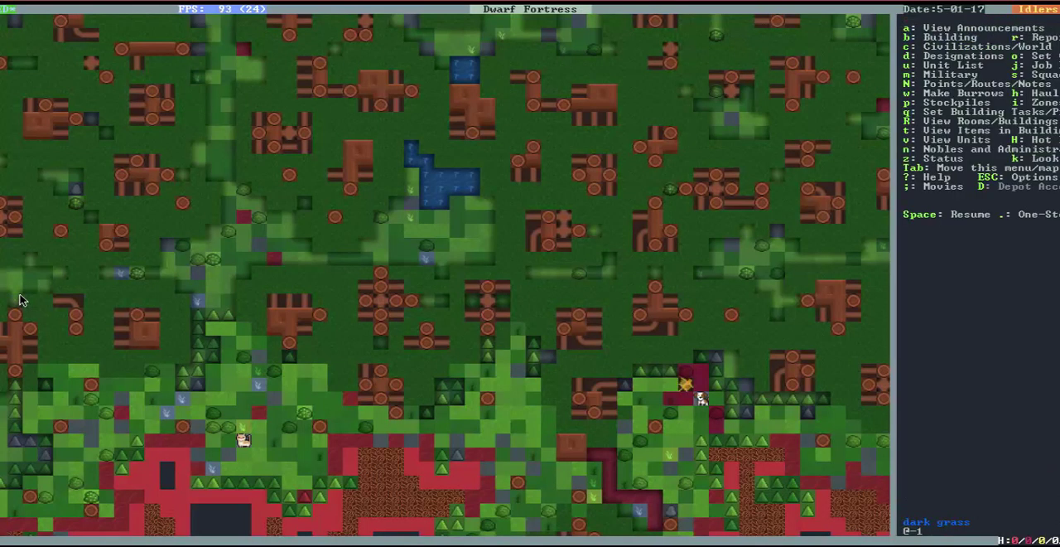
- Resume the game, look over nearby levels, and select the Chop Down Trees designation
{"action": "key", "text": "space"}
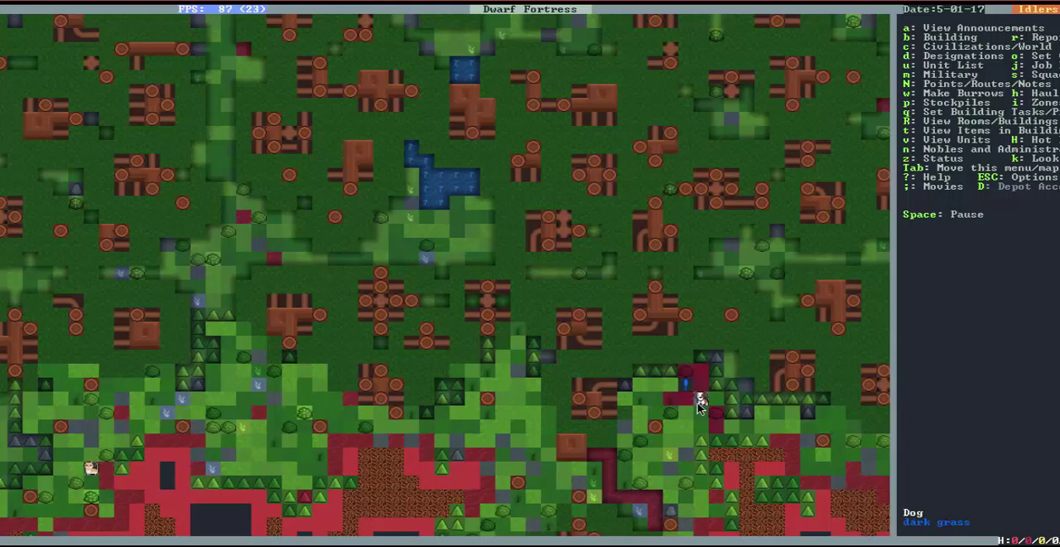
{"action": "scroll", "coordinate": [698, 404], "scroll_direction": "down", "scroll_amount": 1}
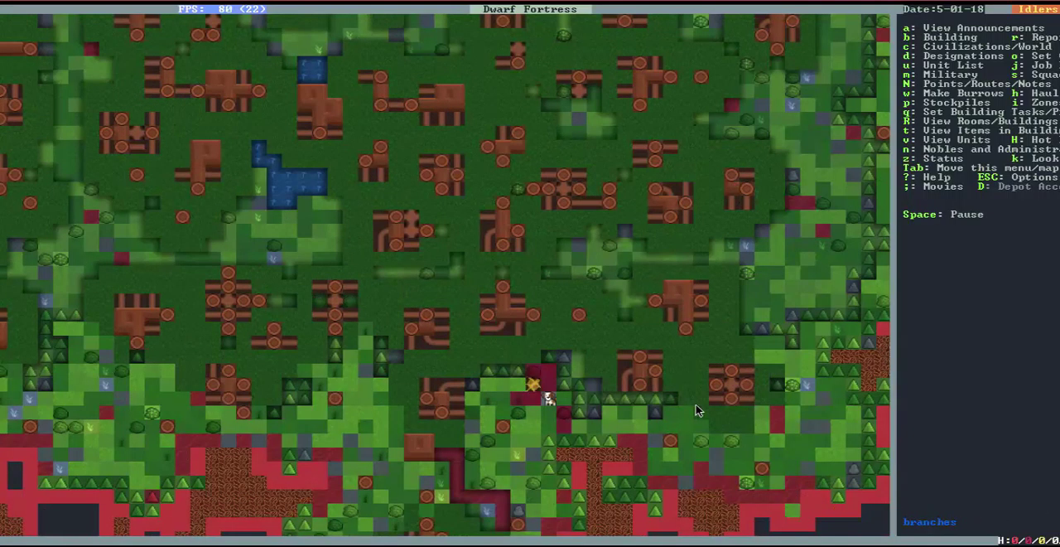
{"action": "scroll", "coordinate": [698, 405], "scroll_direction": "down", "scroll_amount": 1}
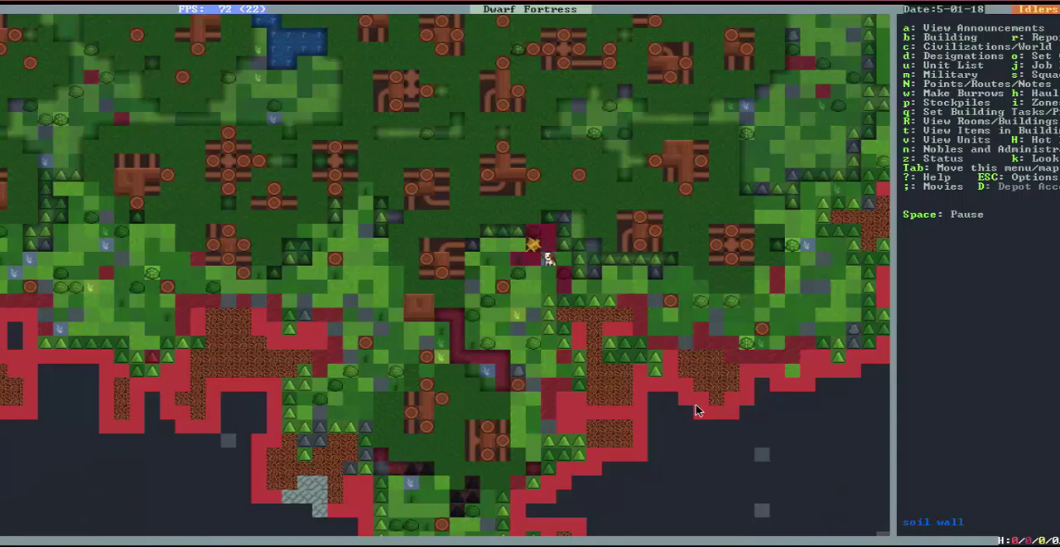
{"action": "scroll", "coordinate": [698, 408], "scroll_direction": "down", "scroll_amount": 1}
{"action": "scroll", "coordinate": [698, 408], "scroll_direction": "up", "scroll_amount": 1}
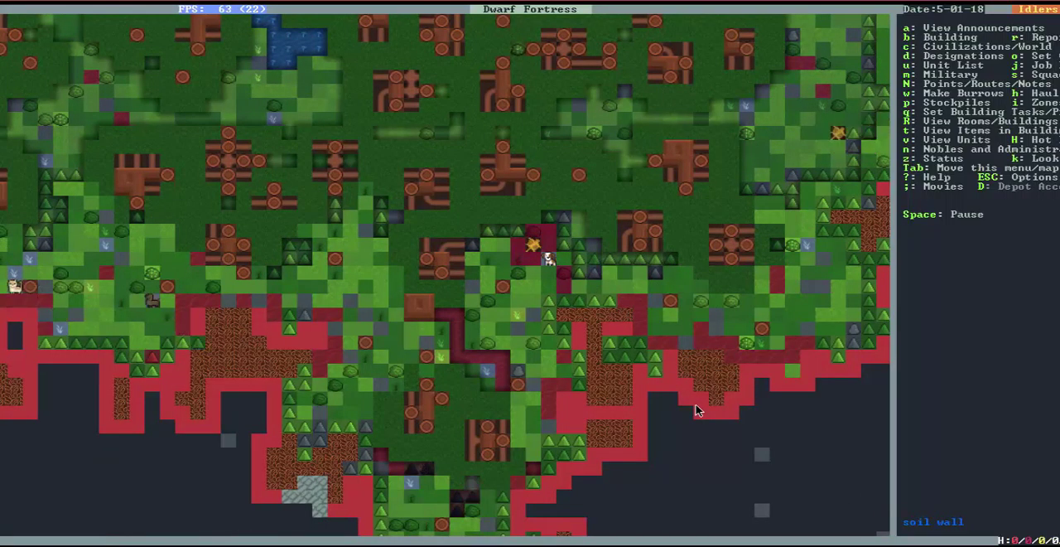
{"action": "scroll", "coordinate": [698, 409], "scroll_direction": "down", "scroll_amount": 1}
{"action": "key", "text": "greater"}
{"action": "scroll", "coordinate": [698, 408], "scroll_direction": "up", "scroll_amount": 2}
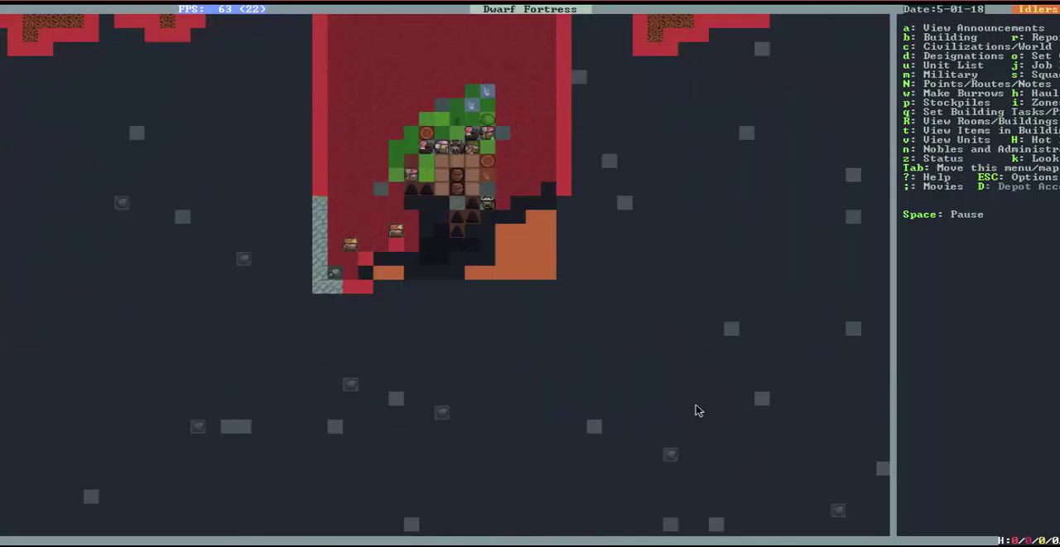
{"action": "key", "text": "shift+Up"}
{"action": "key", "text": "Down"}
{"action": "key", "text": "Down"}
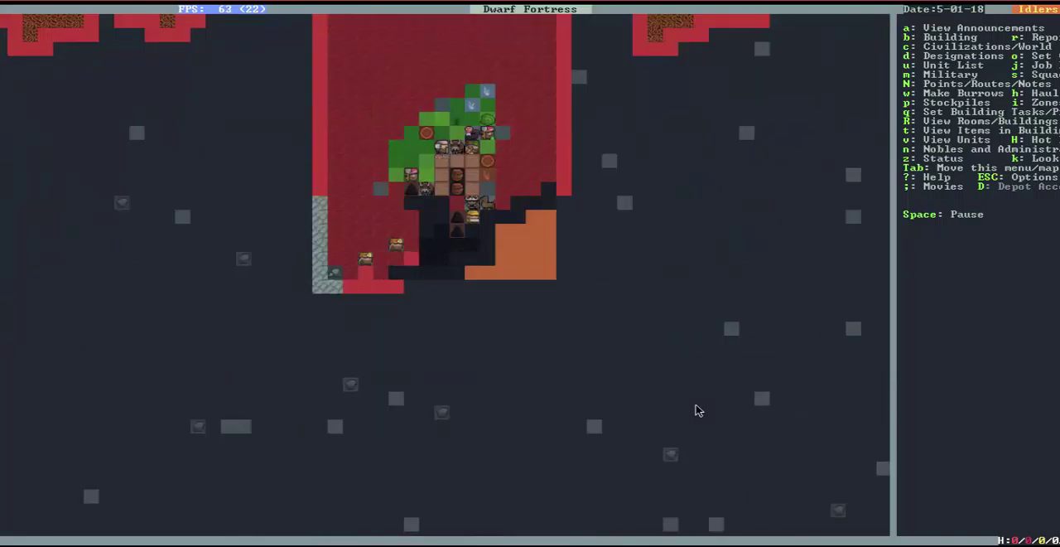
{"action": "key", "text": "less"}
{"action": "key", "text": "greater"}
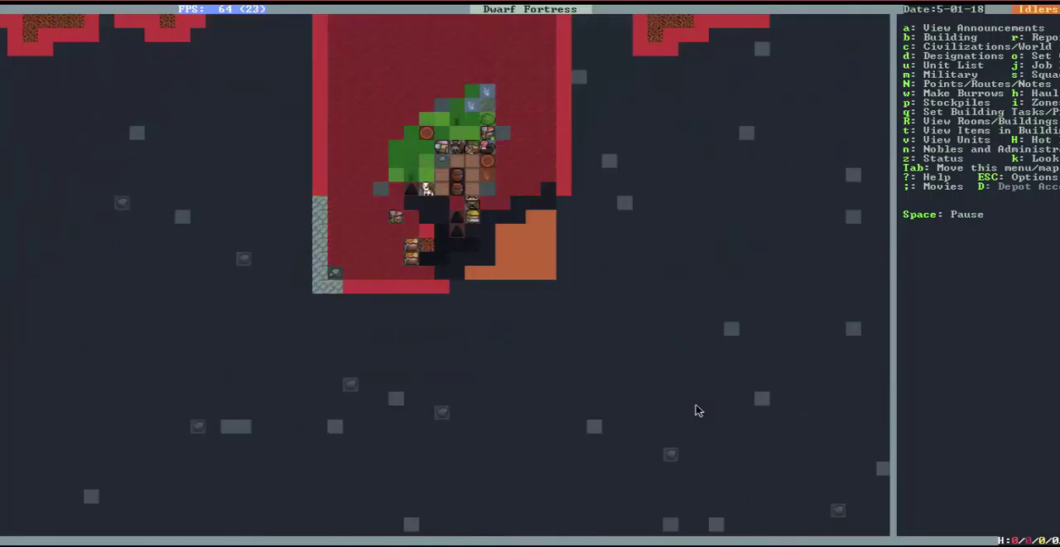
{"action": "key", "text": "shift+Up"}
{"action": "key", "text": "shift+Up"}
{"action": "key", "text": "shift+Up"}
{"action": "key", "text": "d"}
{"action": "key", "text": "t"}
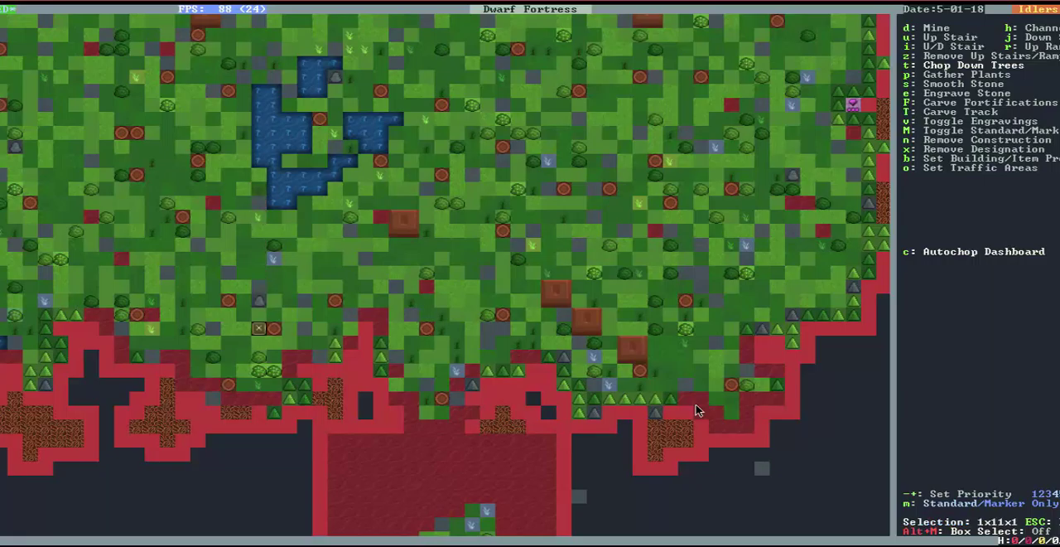
- Re-enter tree designation, place a mark one tile right, and exit
{"action": "key", "text": "Escape"}
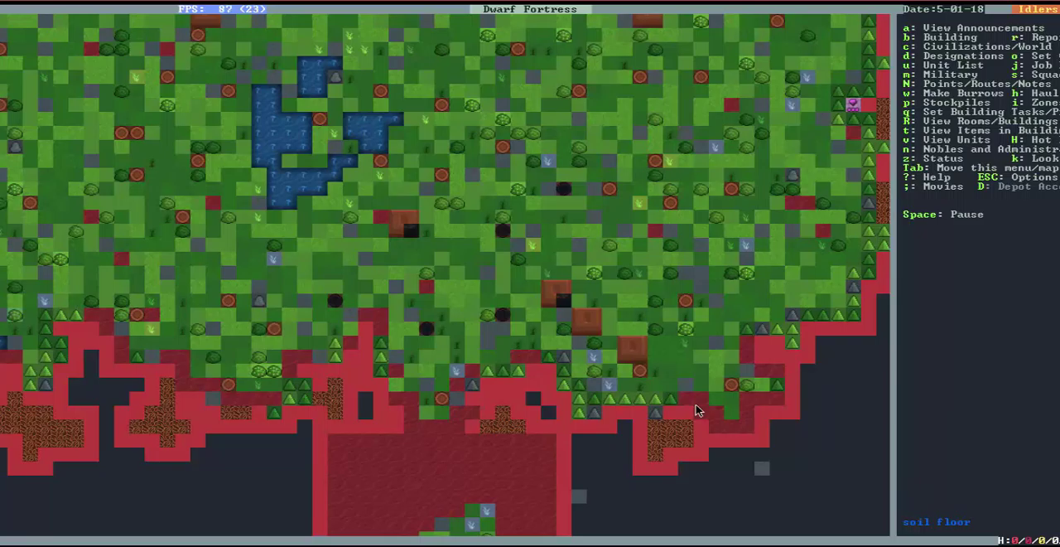
{"action": "key", "text": "d"}
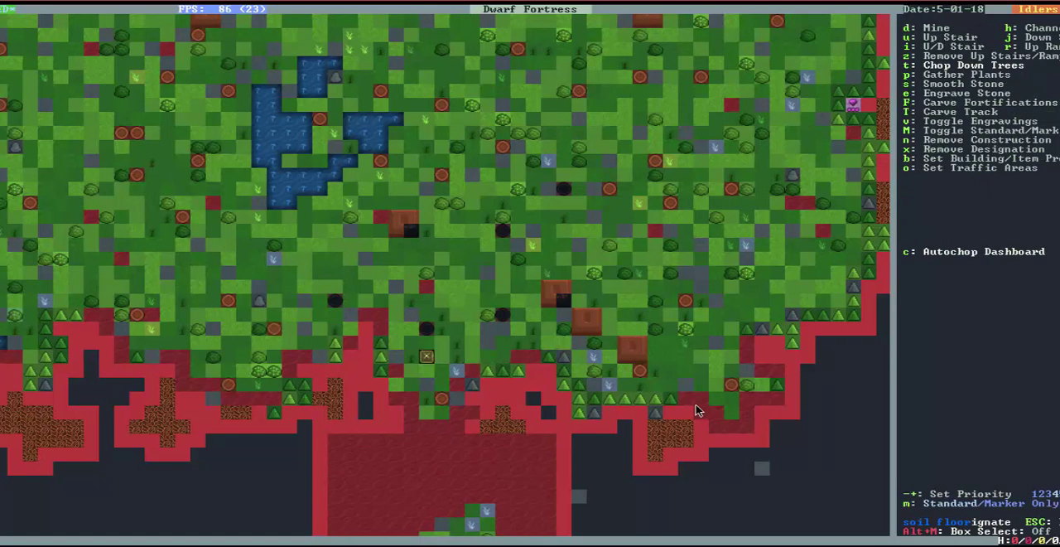
{"action": "key", "text": "Right"}
{"action": "key", "text": "Return"}
{"action": "key", "text": "Escape"}
- Return to the surface level and open the dog-versus-squirrel combat report
{"action": "key", "text": "shift+greater"}
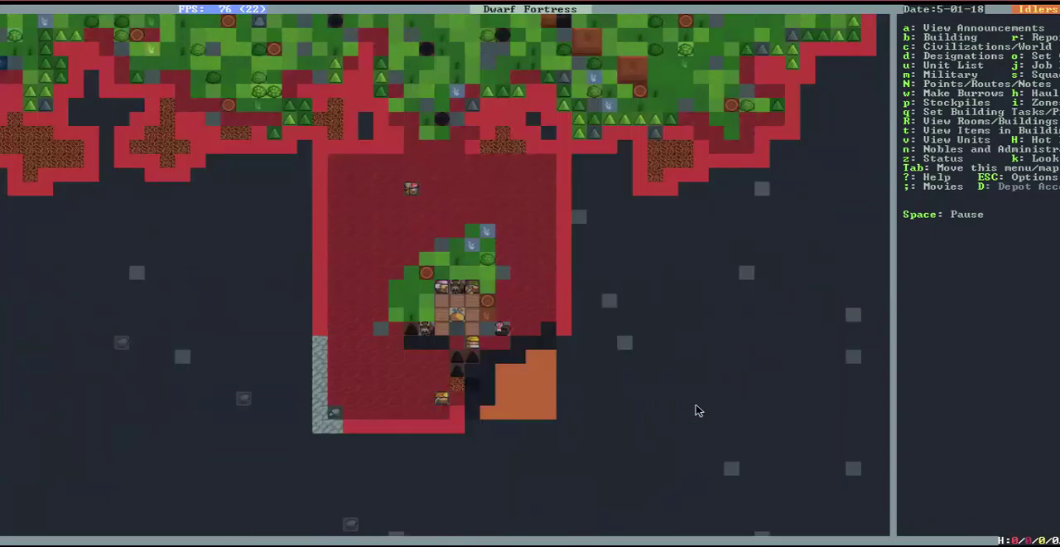
{"action": "key", "text": "shift+greater"}
{"action": "key", "text": "shift+less"}
{"action": "key", "text": "shift+less"}
{"action": "key", "text": "shift+Down"}
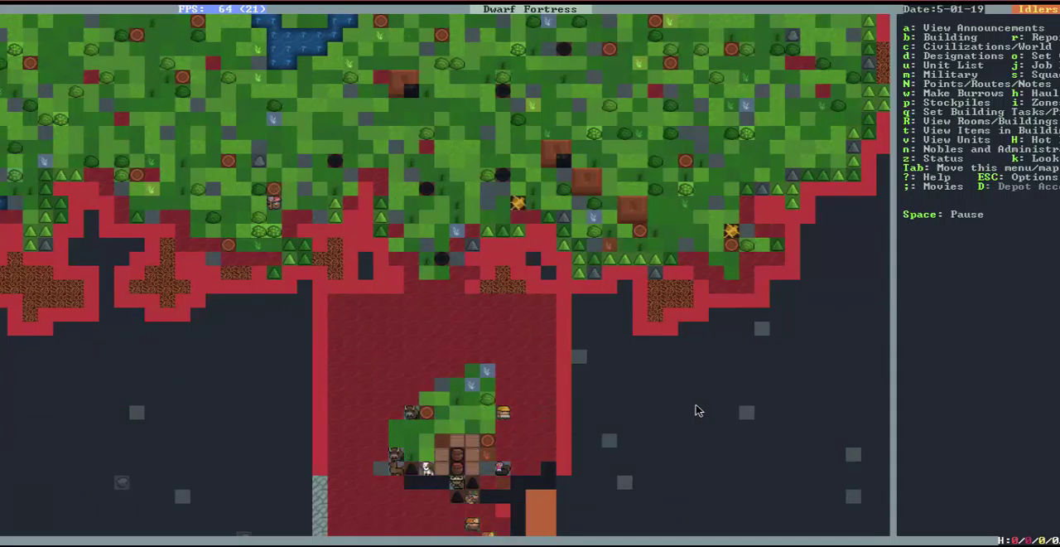
{"action": "key", "text": "shift+less"}
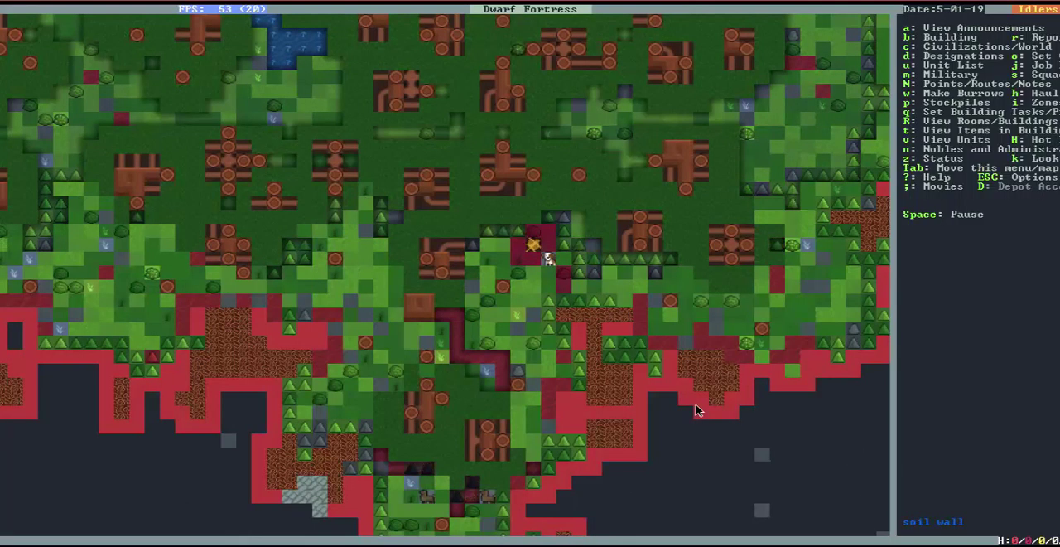
{"action": "key", "text": "r"}
{"action": "key", "text": "Return"}
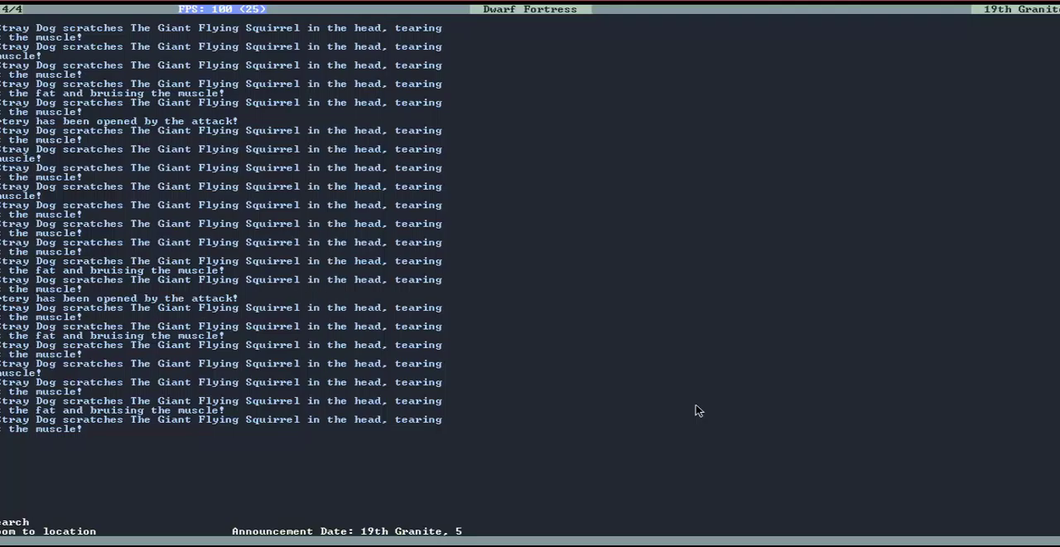
- Exit the reports and move between entrance and surface levels to survey the forest
{"action": "key", "text": "Escape"}
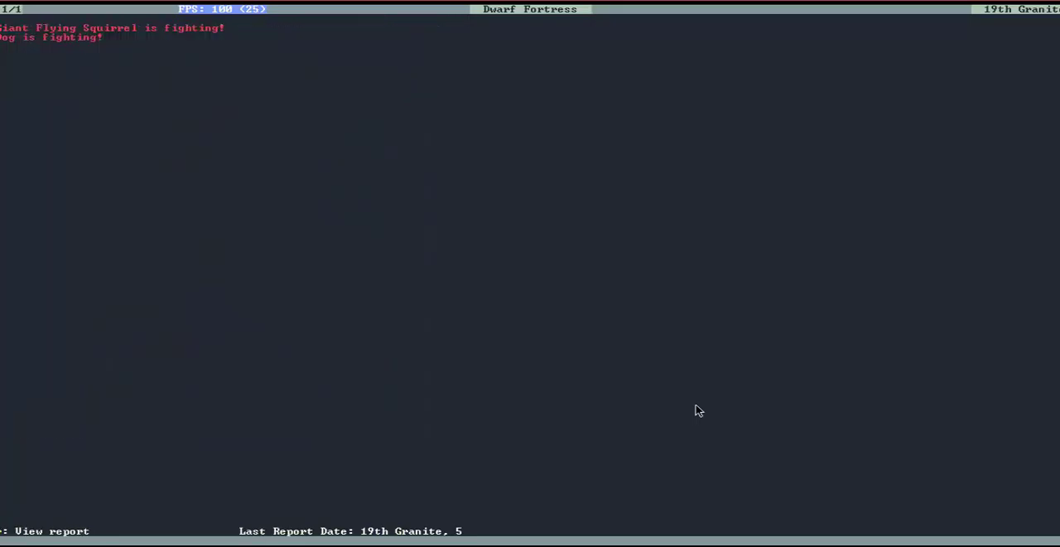
{"action": "key", "text": "Escape"}
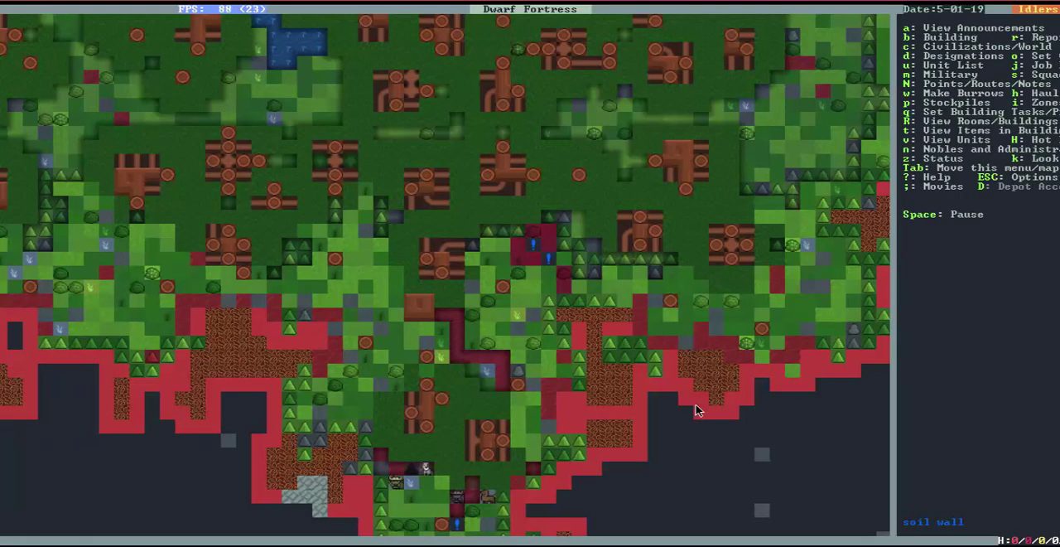
{"action": "key", "text": "greater"}
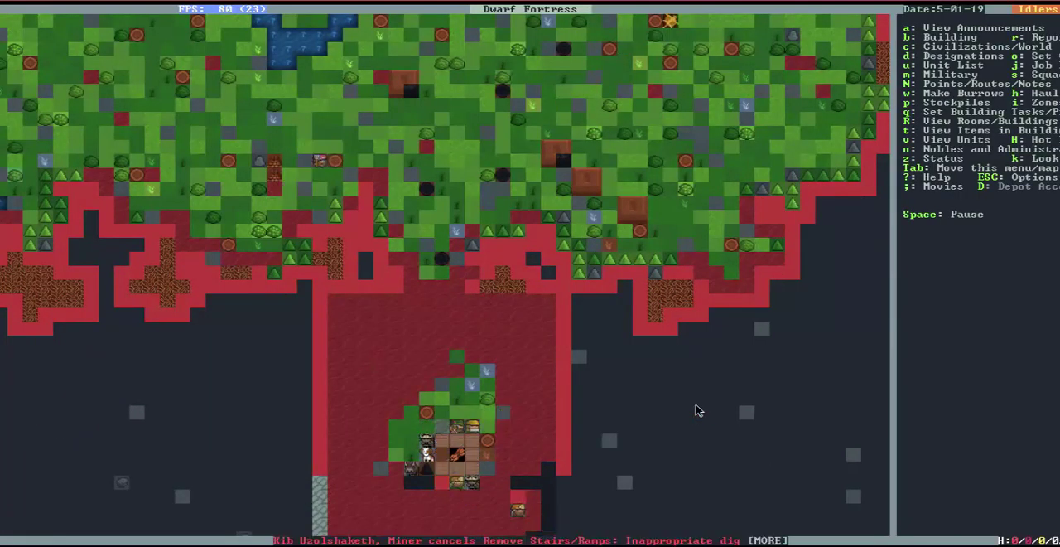
{"action": "key", "text": "shift+Down"}
{"action": "key", "text": "shift+Up"}
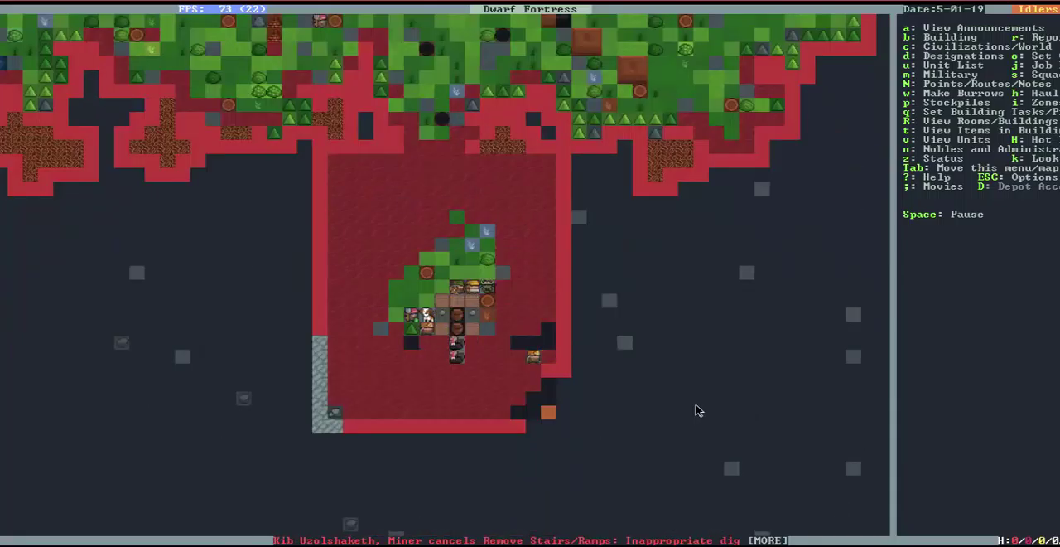
{"action": "key", "text": "less"}
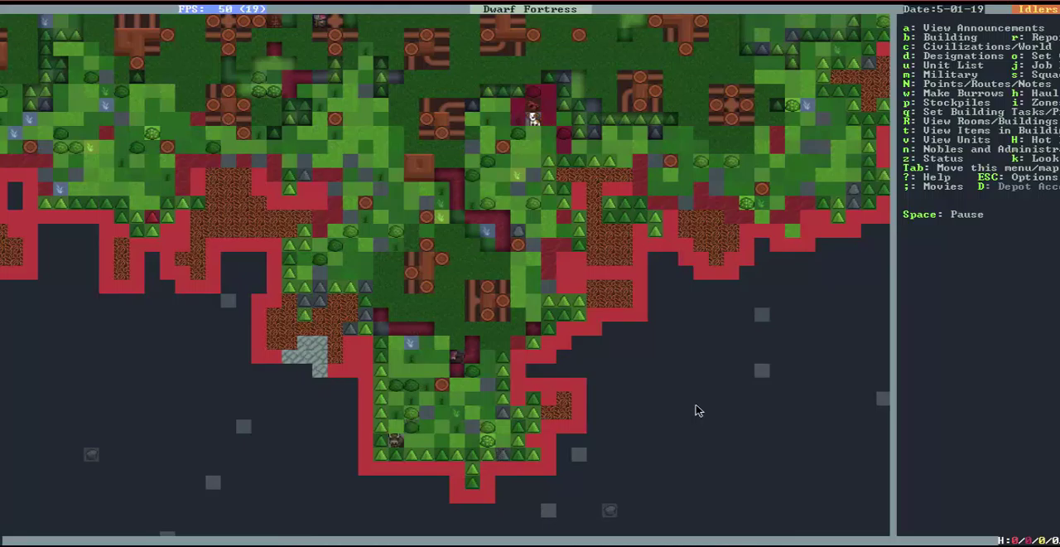
{"action": "key", "text": "greater"}
- Check the goods stored in the wagon
{"action": "key", "text": "less"}
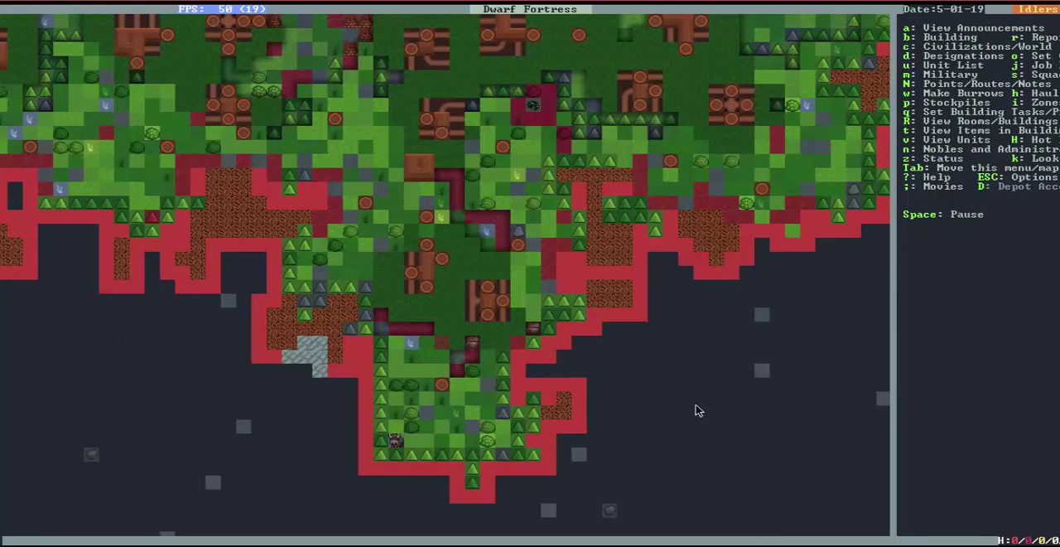
{"action": "key", "text": "greater"}
{"action": "key", "text": "t"}
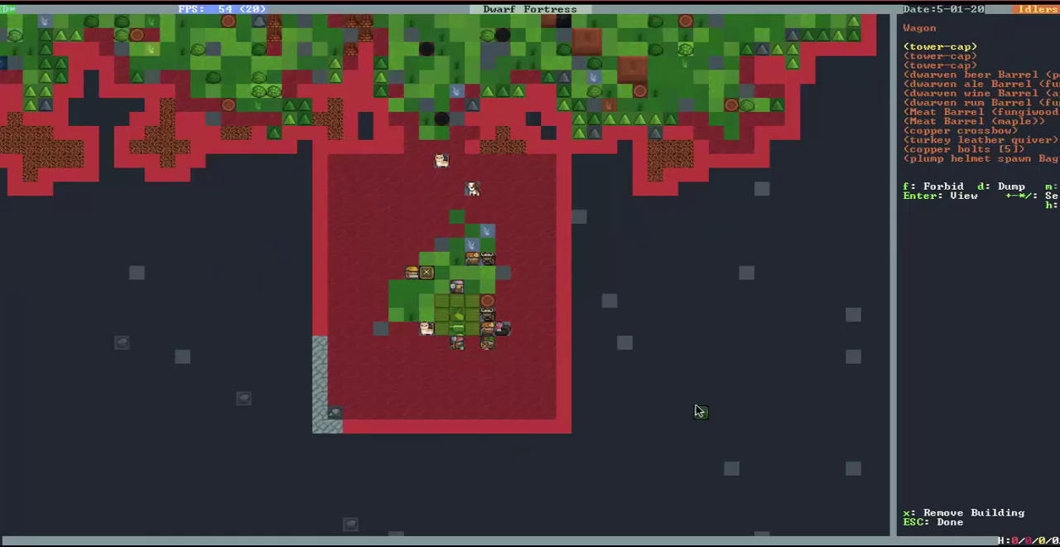
{"action": "key", "text": "Escape"}
- Browse the Chop Down Trees designation, pan the map, and start a new activity zone
{"action": "key", "text": "d"}
{"action": "key", "text": "t"}
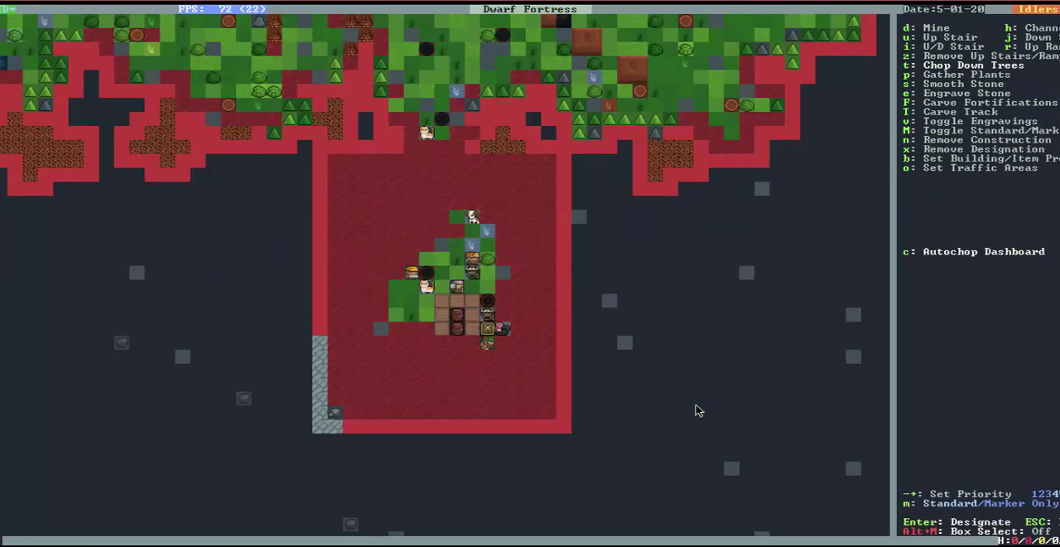
{"action": "key", "text": "Escape"}
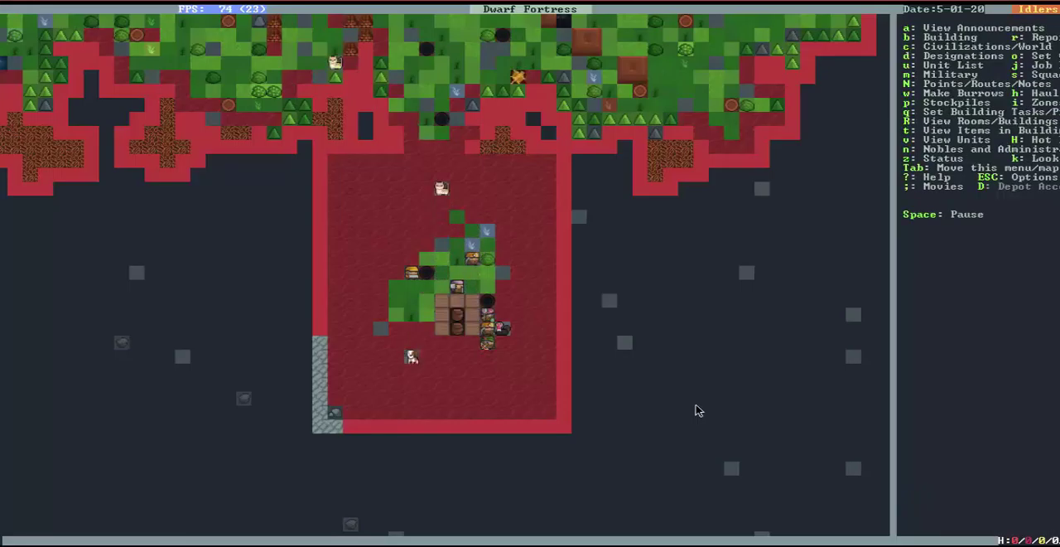
{"action": "key", "text": "shift+Up"}
{"action": "key", "text": "shift+Down"}
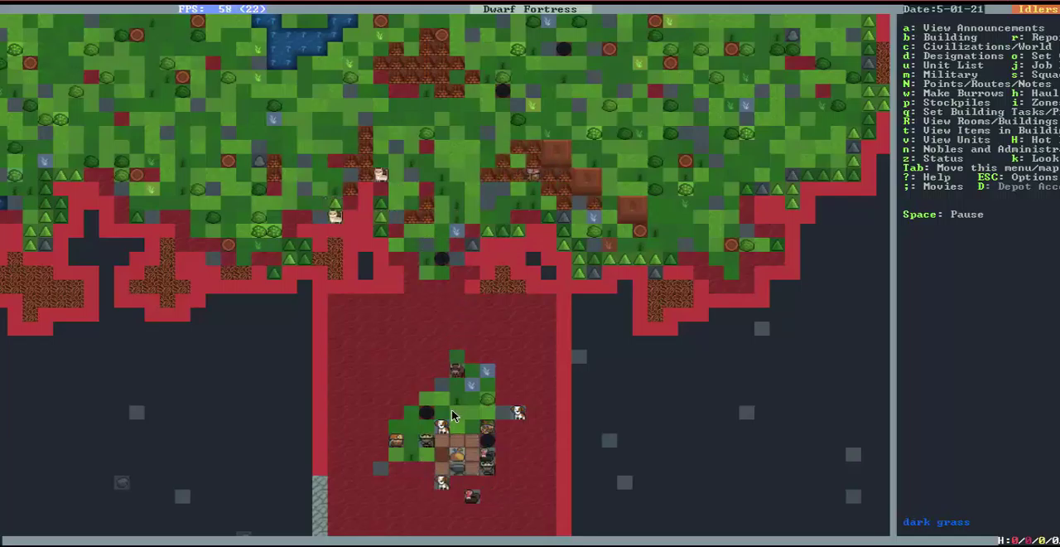
{"action": "key", "text": "i"}
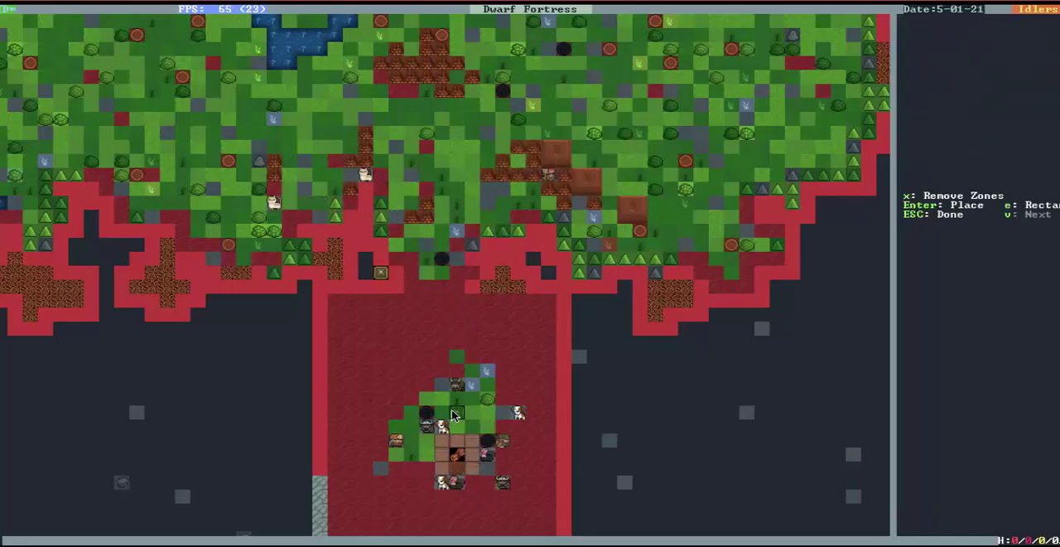
- Make an 8x8 pen/pasture in the entrance pit and assign the buffalo, llamas and yaks
{"action": "key", "text": "Return"}
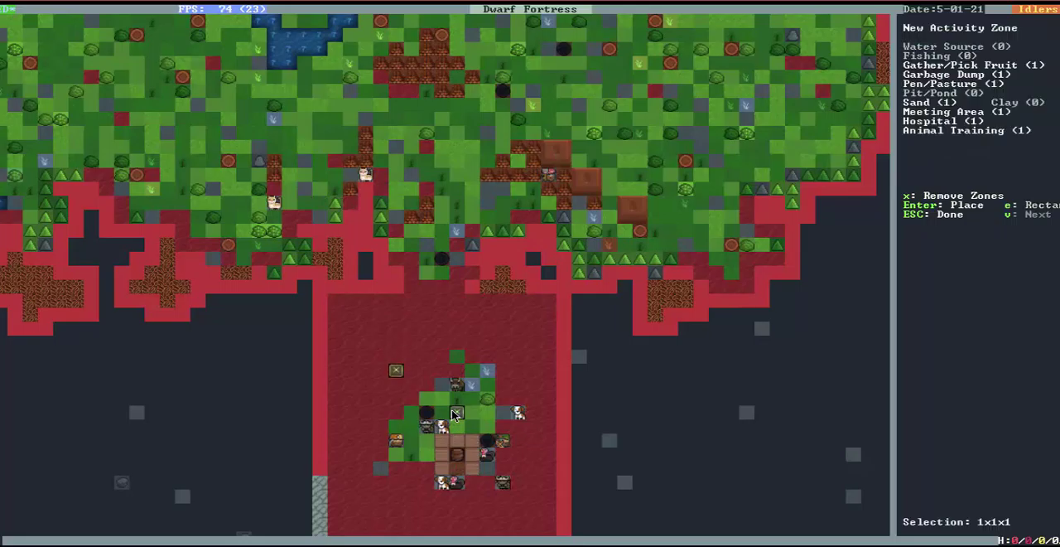
{"action": "key", "text": "KP_3"}
{"action": "key", "text": "KP_3"}
{"action": "key", "text": "KP_3"}
{"action": "key", "text": "KP_3"}
{"action": "key", "text": "KP_3"}
{"action": "key", "text": "KP_3"}
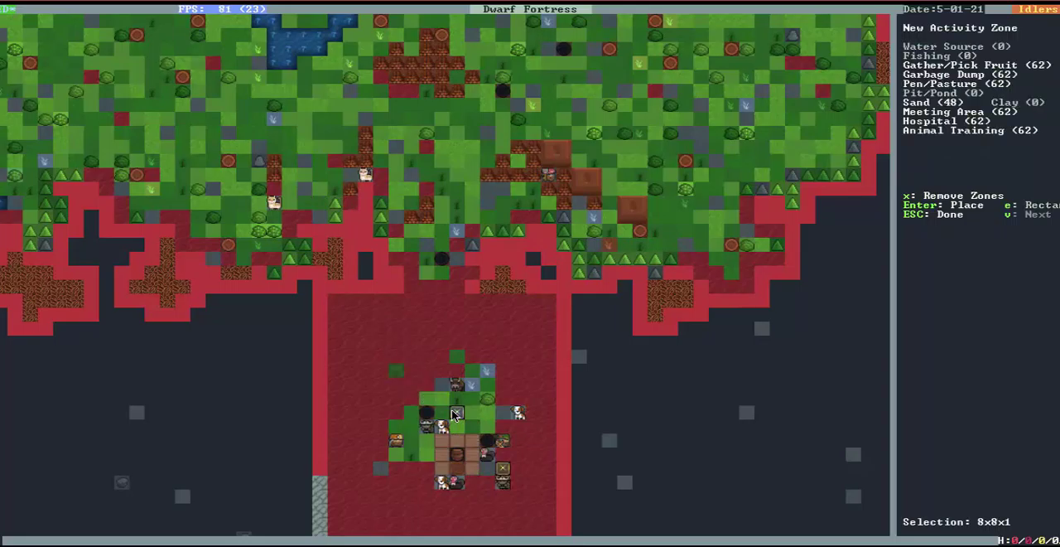
{"action": "key", "text": "Return"}
{"action": "key", "text": "n"}
{"action": "key", "text": "N"}
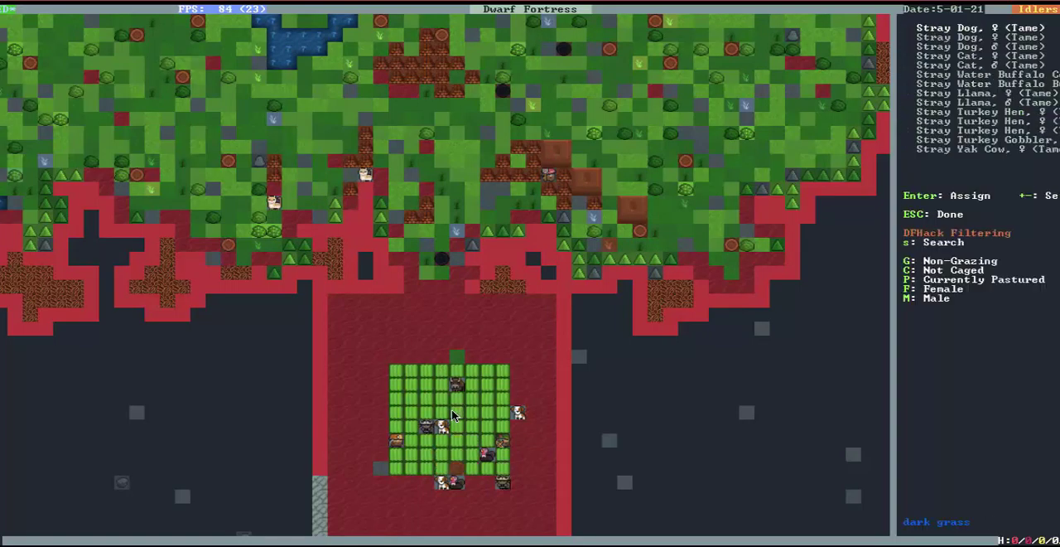
{"action": "key", "text": "G"}
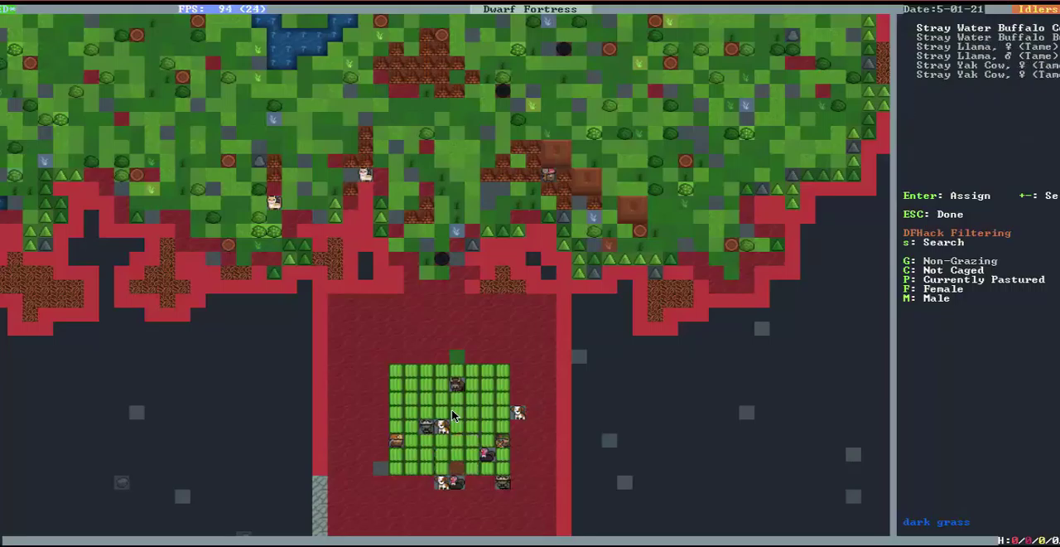
{"action": "key", "text": "Return"}
{"action": "key", "text": "Return"}
{"action": "key", "text": "Return"}
{"action": "key", "text": "Return"}
{"action": "key", "text": "Return"}
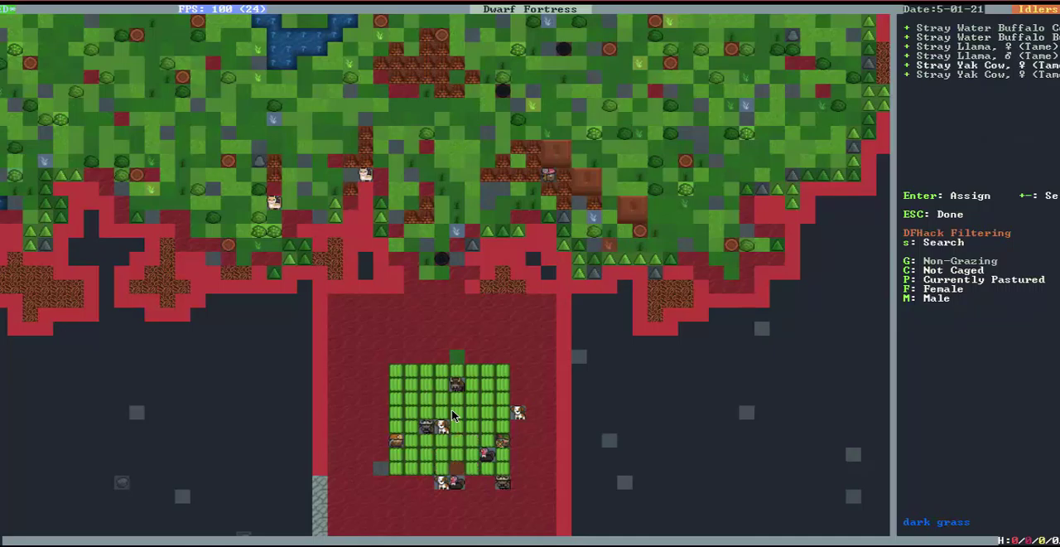
{"action": "key", "text": "Escape"}
{"action": "key", "text": "Escape"}
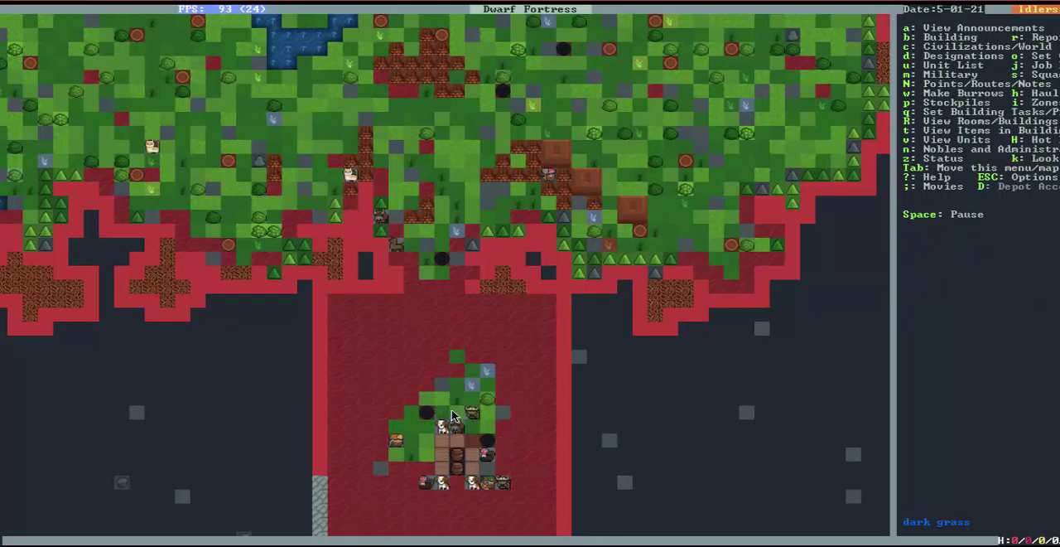
- Inspect the Giant Flying Squirrel's tile on the tree level, then bring up the manual
{"action": "key", "text": "Down"}
{"action": "key", "text": "Down"}
{"action": "key", "text": "Up"}
{"action": "key", "text": "Up"}
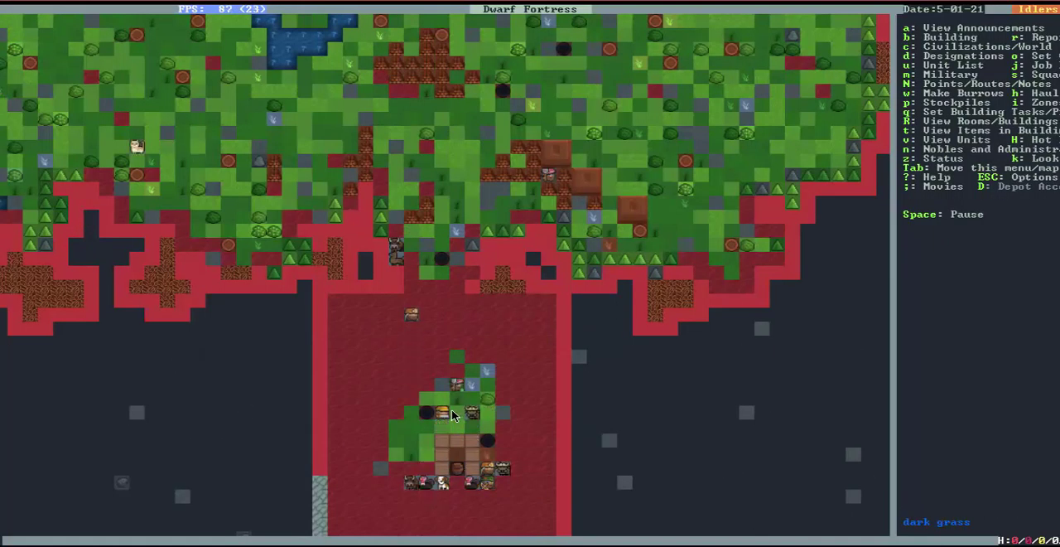
{"action": "key", "text": "Up"}
{"action": "key", "text": "shift+comma"}
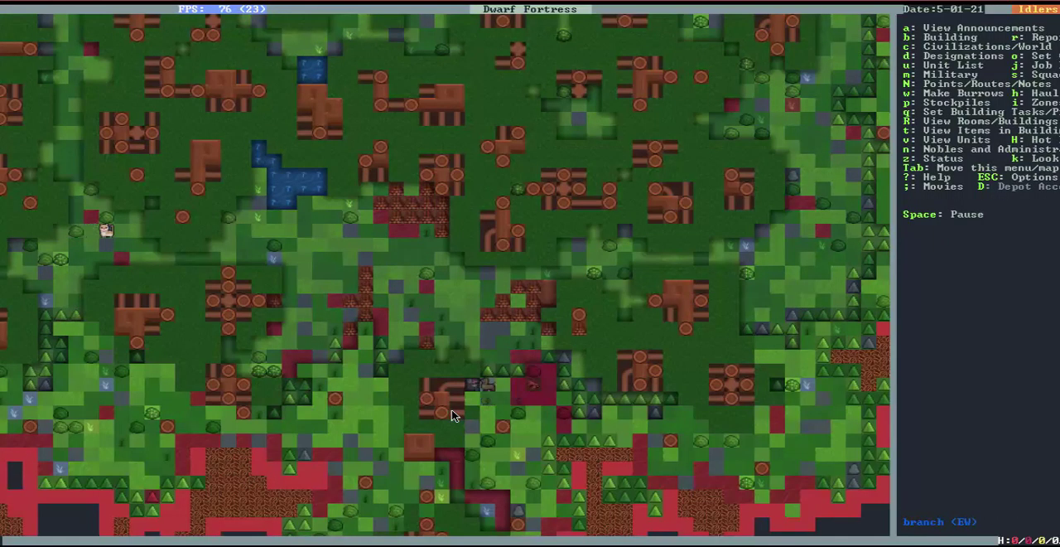
{"action": "key", "text": "Down"}
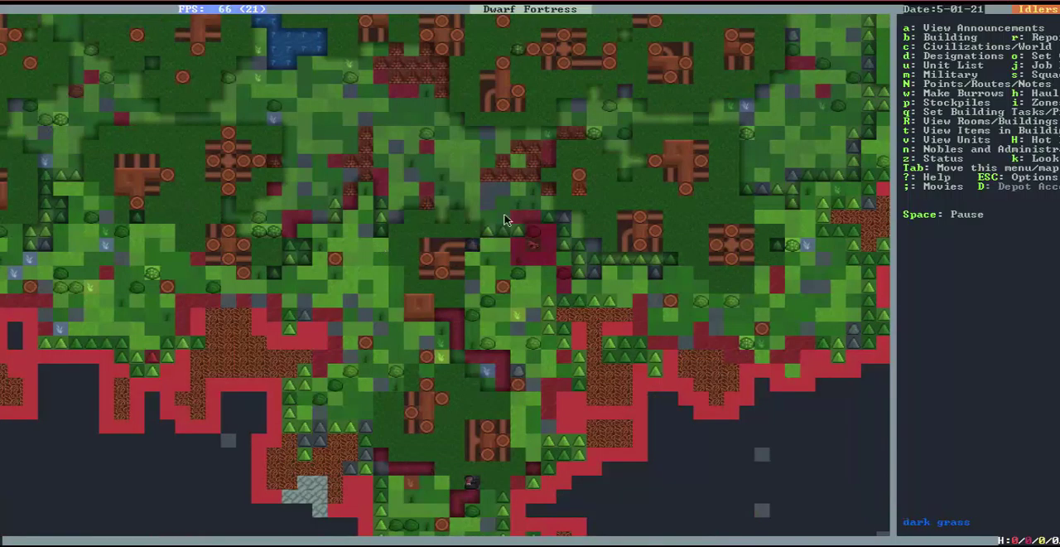
{"action": "left_click", "coordinate": [535, 247]}
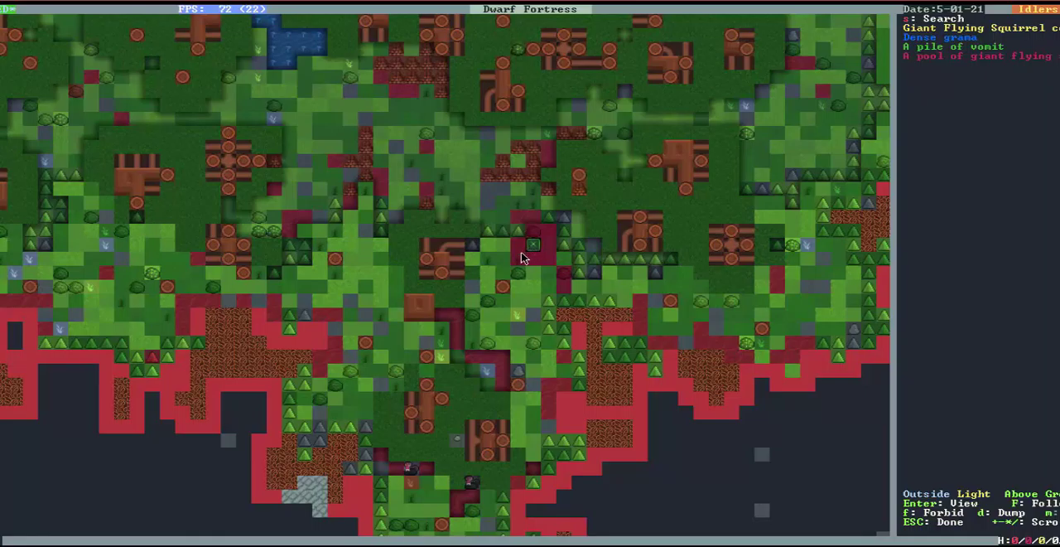
{"action": "key", "text": "Escape"}
{"action": "key", "text": "Escape"}
{"action": "key", "text": "Escape"}
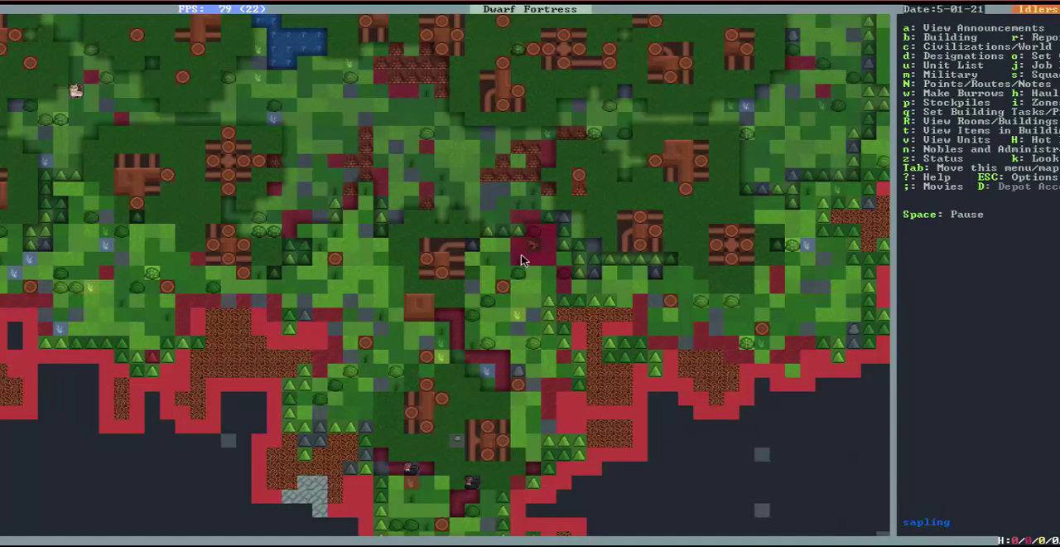
{"action": "key", "text": "question"}
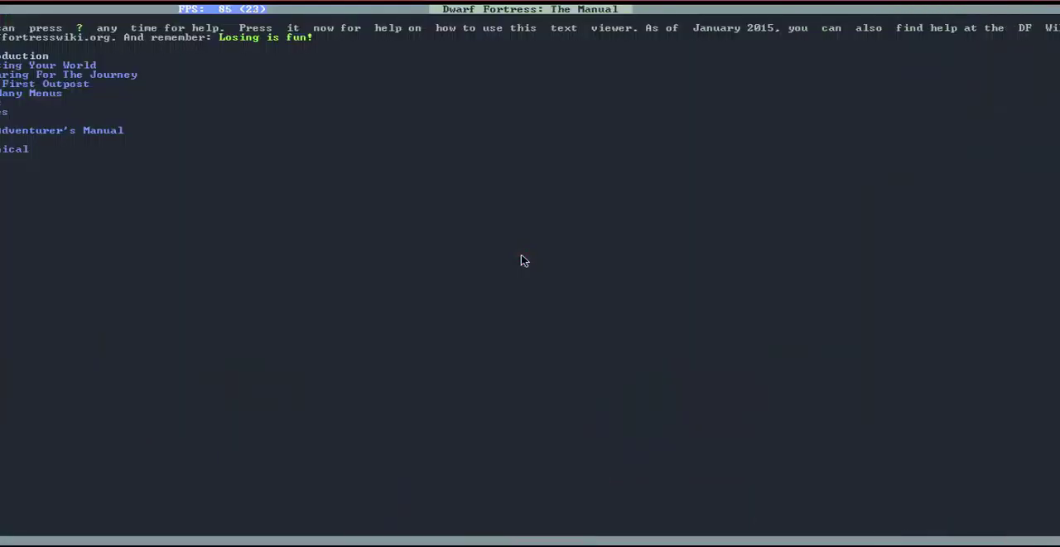
- Close the manual and pan down toward the entrance pit
{"action": "key", "text": "Escape"}
{"action": "key", "text": "Down"}
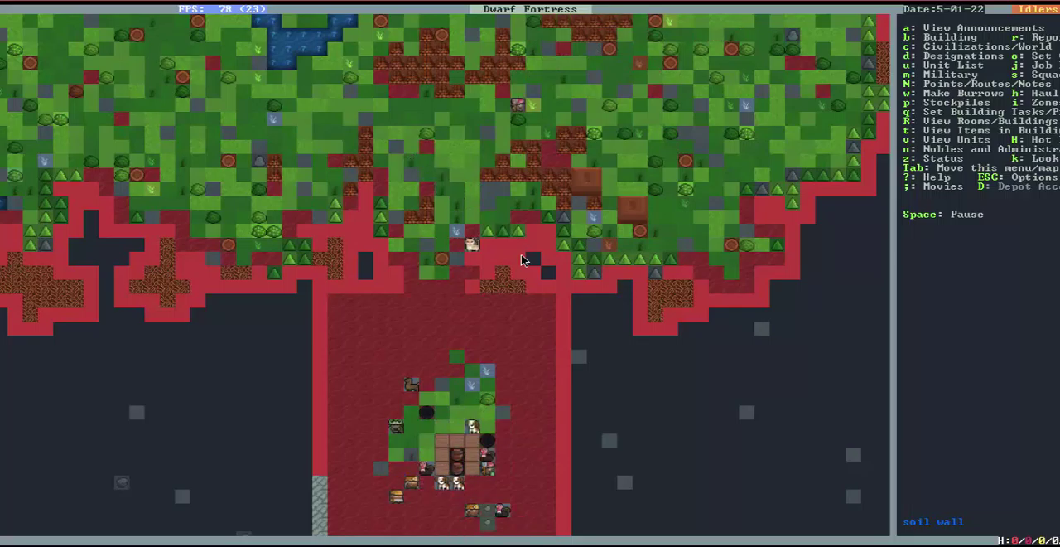
- Flip between the entrance level and the level below, then pan south to the pit
{"action": "key", "text": "shift+period"}
{"action": "key", "text": "shift+comma"}
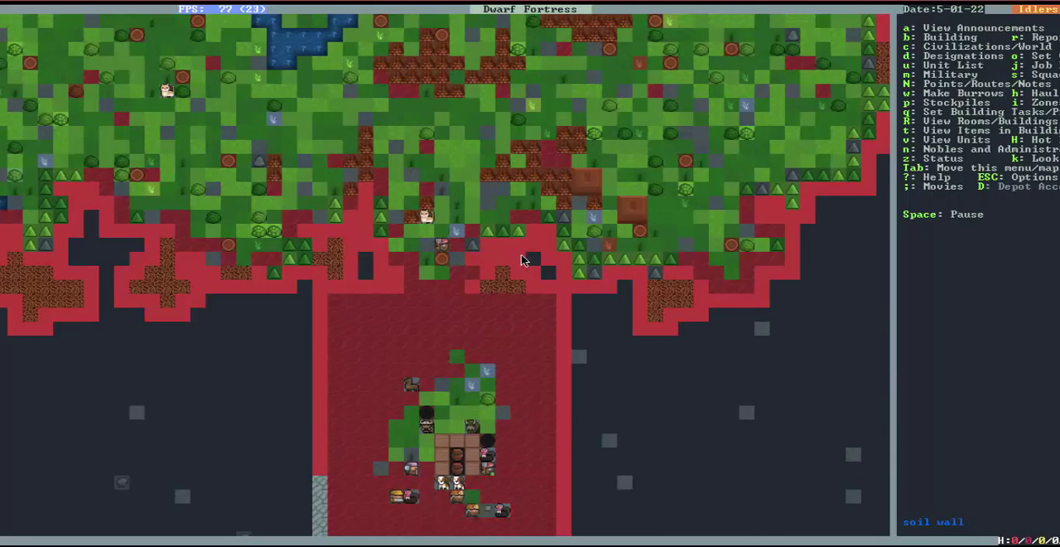
{"action": "scroll", "coordinate": [521, 254], "scroll_direction": "down", "scroll_amount": 1}
{"action": "key", "text": "shift+period"}
{"action": "key", "text": "shift+comma"}
{"action": "scroll", "coordinate": [521, 253], "scroll_direction": "up", "scroll_amount": 1}
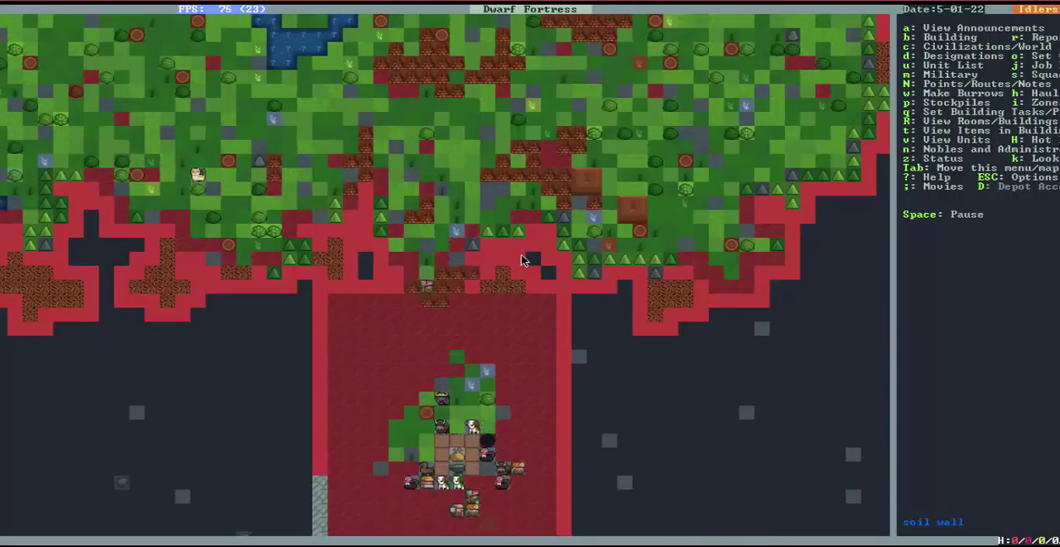
{"action": "scroll", "coordinate": [521, 254], "scroll_direction": "down", "scroll_amount": 1}
{"action": "key", "text": "shift+comma"}
{"action": "key", "text": "shift+period"}
{"action": "scroll", "coordinate": [521, 254], "scroll_direction": "up", "scroll_amount": 1}
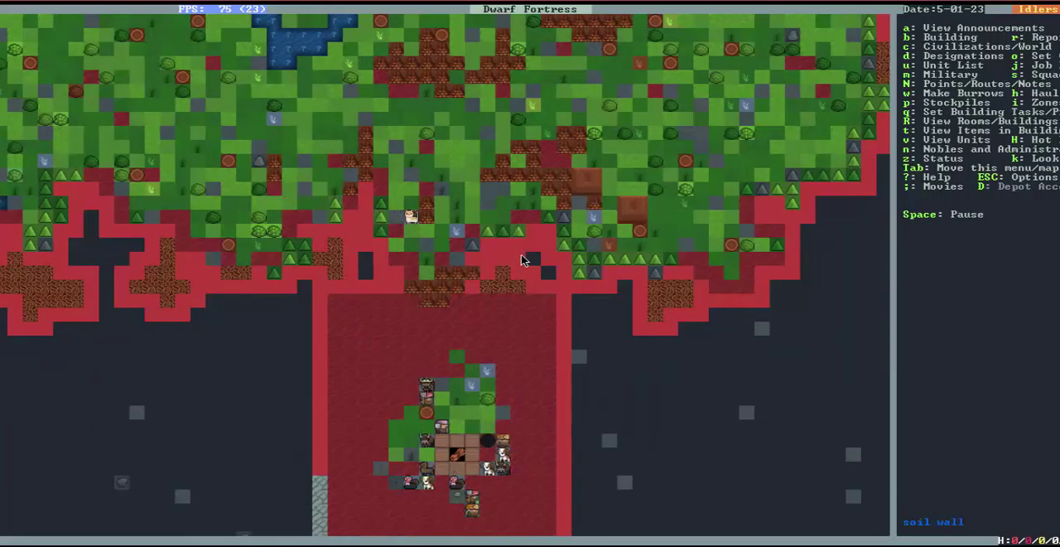
{"action": "key", "text": "Up"}
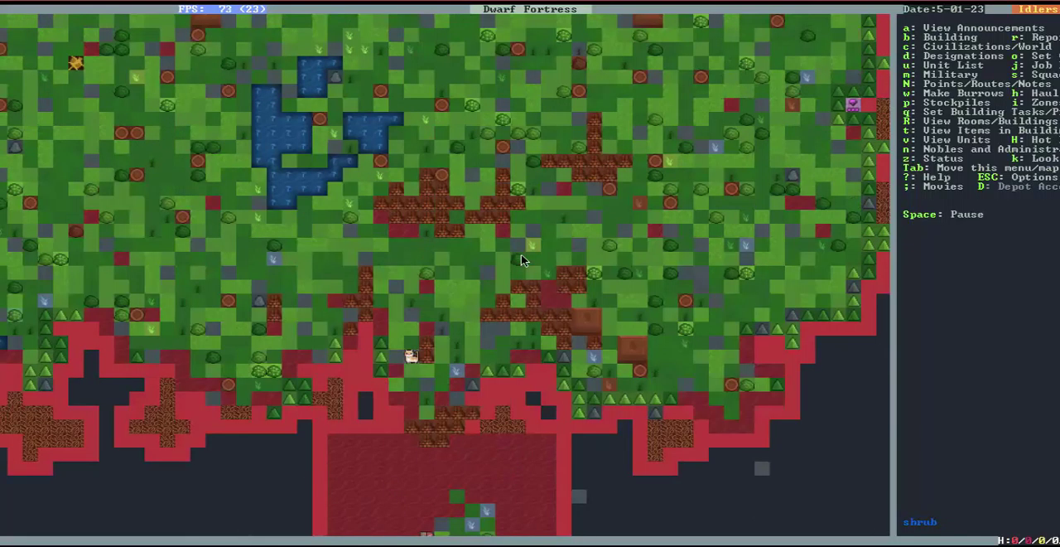
{"action": "scroll", "coordinate": [520, 254], "scroll_direction": "down", "scroll_amount": 1}
{"action": "key", "text": "Down"}
{"action": "key", "text": "Down"}
{"action": "scroll", "coordinate": [521, 253], "scroll_direction": "up", "scroll_amount": 1}
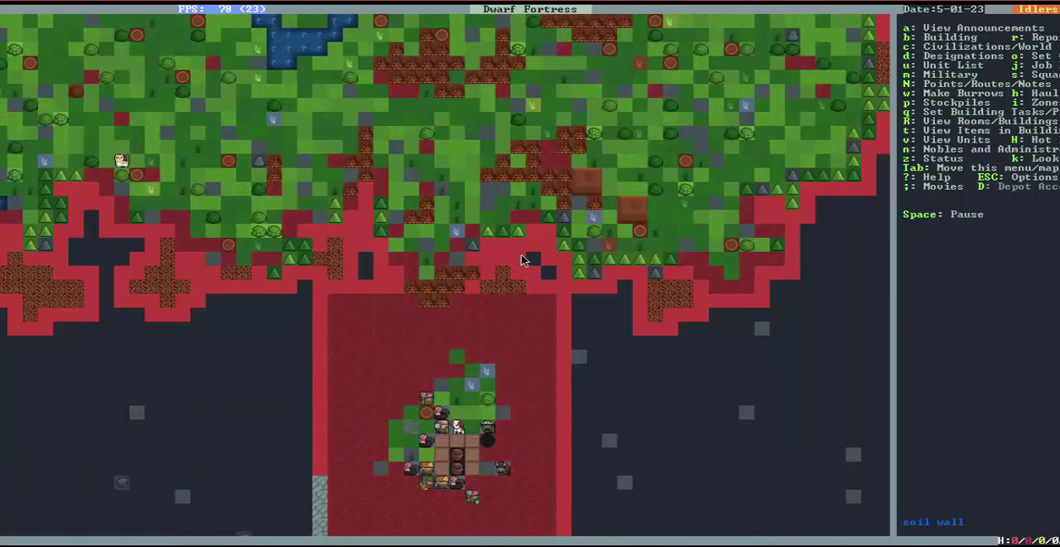
- Place a 6x2 activity zone along the pit's north edge
{"action": "key", "text": "i"}
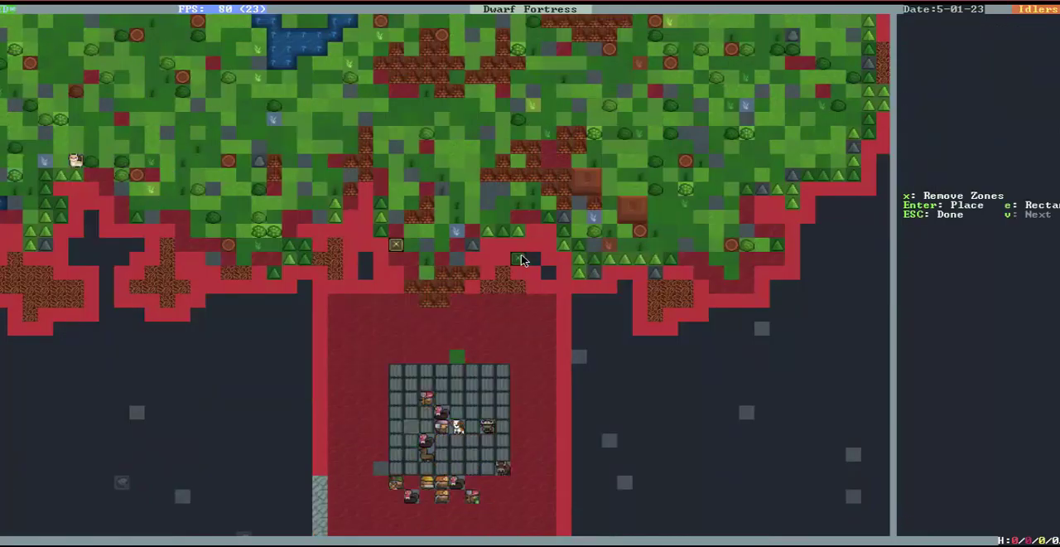
{"action": "key", "text": "Return"}
{"action": "key", "text": "Right"}
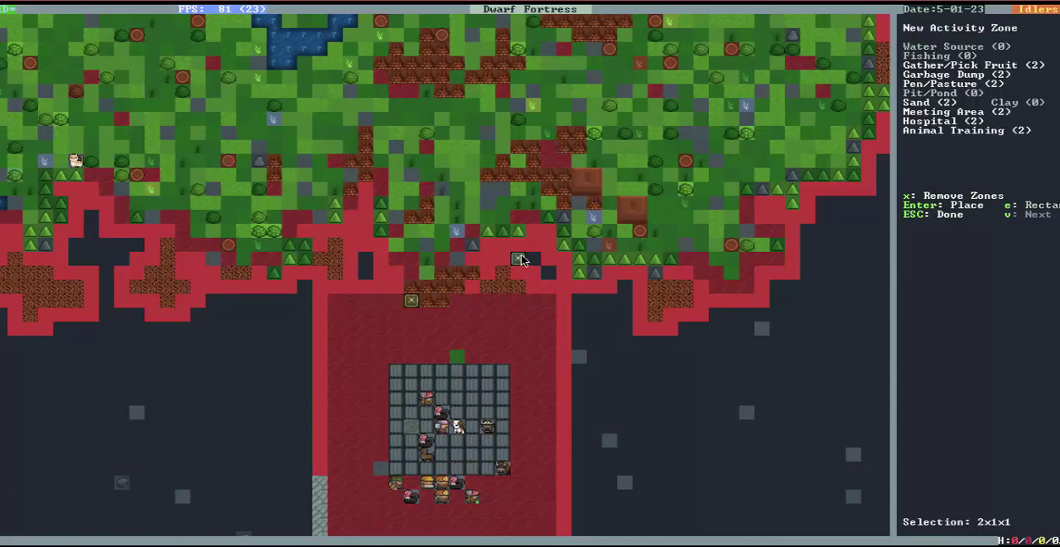
{"action": "key", "text": "Right"}
{"action": "key", "text": "Right"}
{"action": "key", "text": "Right"}
{"action": "key", "text": "Right"}
{"action": "key", "text": "Down"}
{"action": "key", "text": "Down"}
{"action": "key", "text": "Return"}
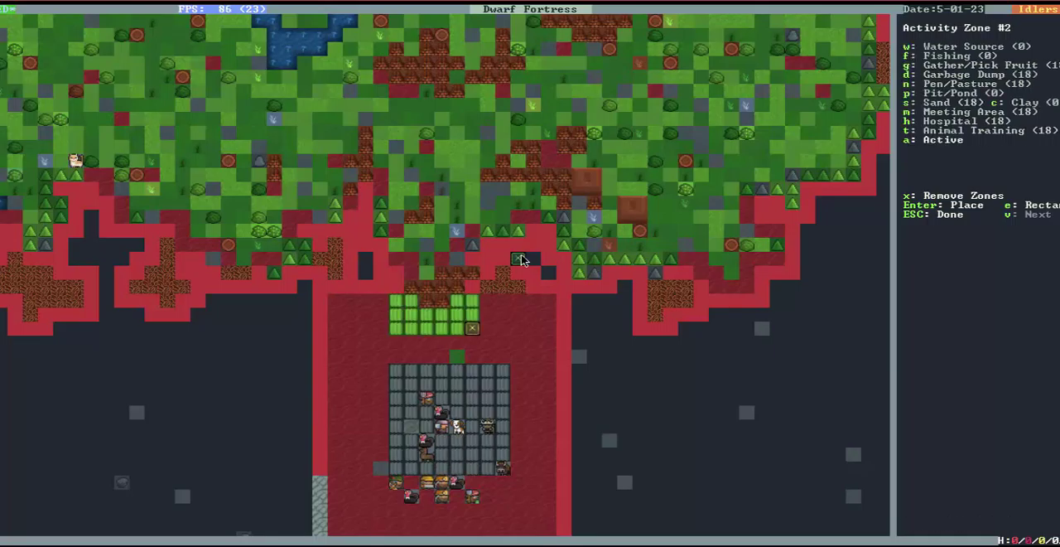
- Make the zone a pen/pasture and assign the first two stray dogs to it
{"action": "key", "text": "n"}
{"action": "key", "text": "N"}
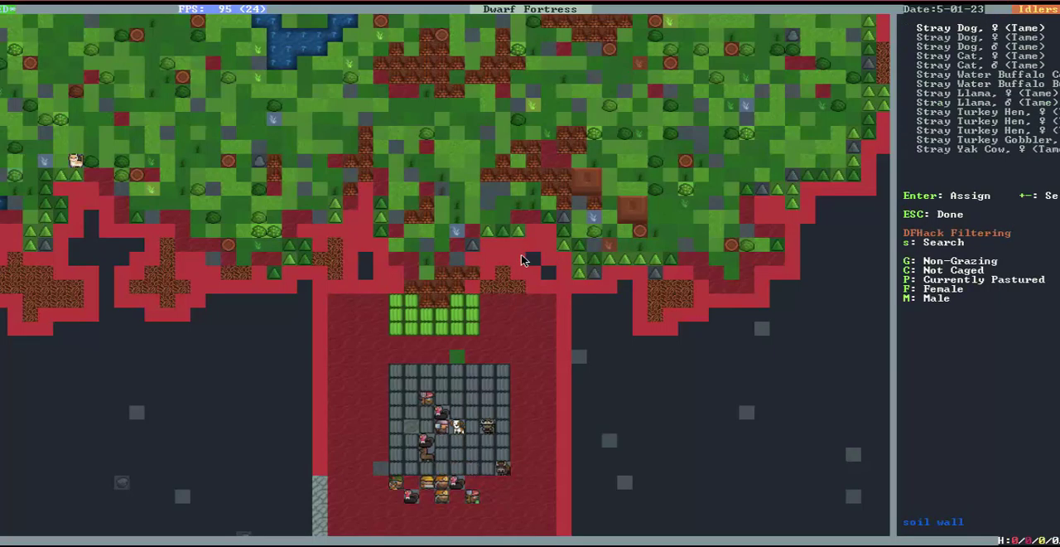
{"action": "key", "text": "Return"}
{"action": "key", "text": "Down"}
{"action": "key", "text": "Return"}
{"action": "key", "text": "Escape"}
{"action": "key", "text": "Escape"}
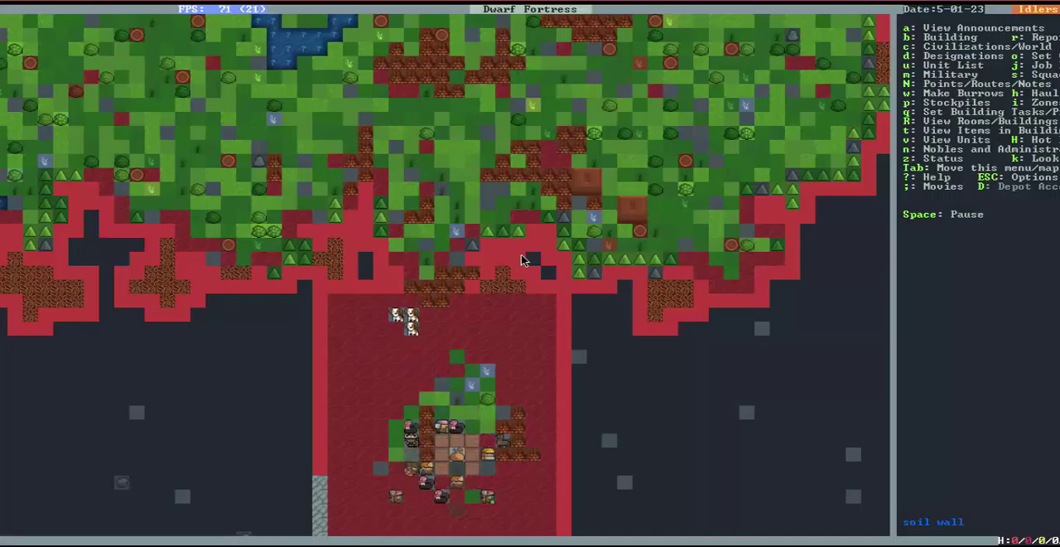
{"action": "scroll", "coordinate": [521, 253], "scroll_direction": "down", "scroll_amount": 1}
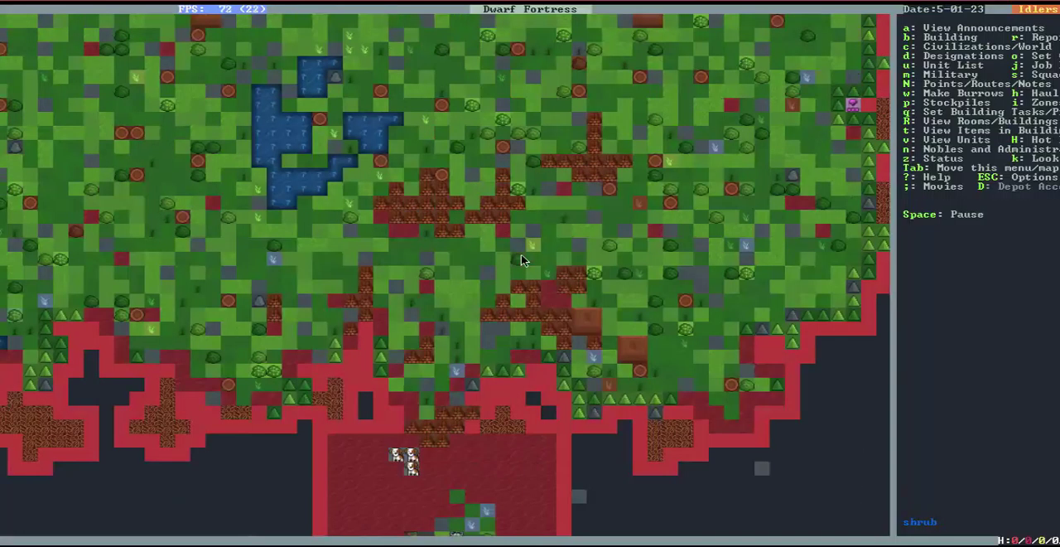
- Open the Status screen listing seven dwarves and fifteen other animals
{"action": "key", "text": "z"}
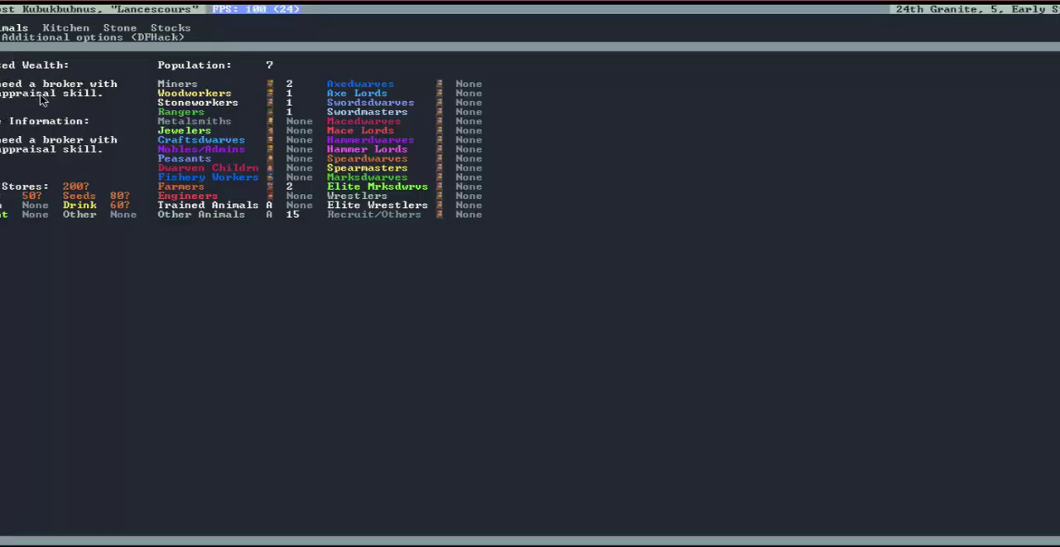
- Close the Status screen and pan the map down and back up to the pit
{"action": "key", "text": "Escape"}
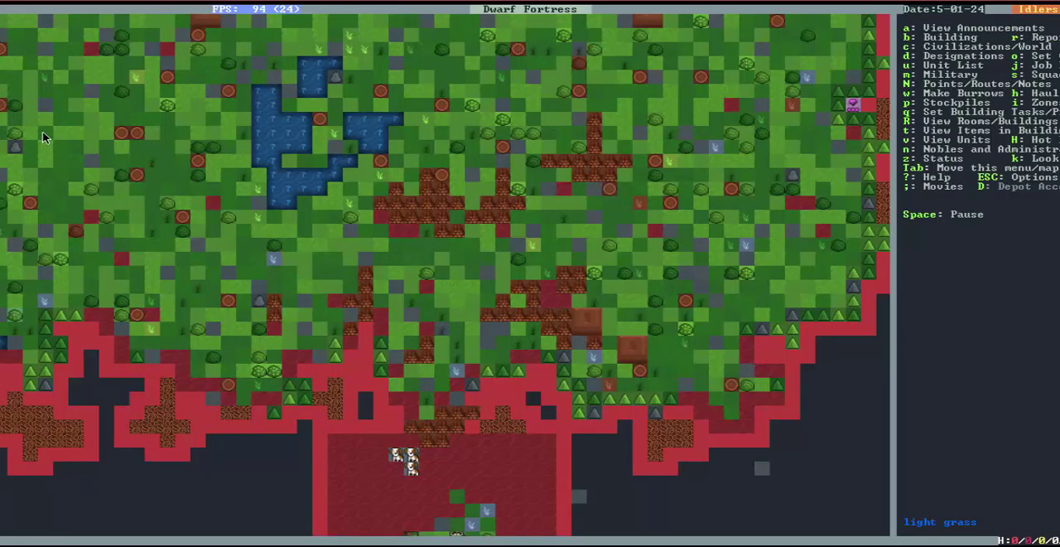
{"action": "key", "text": "shift+Down"}
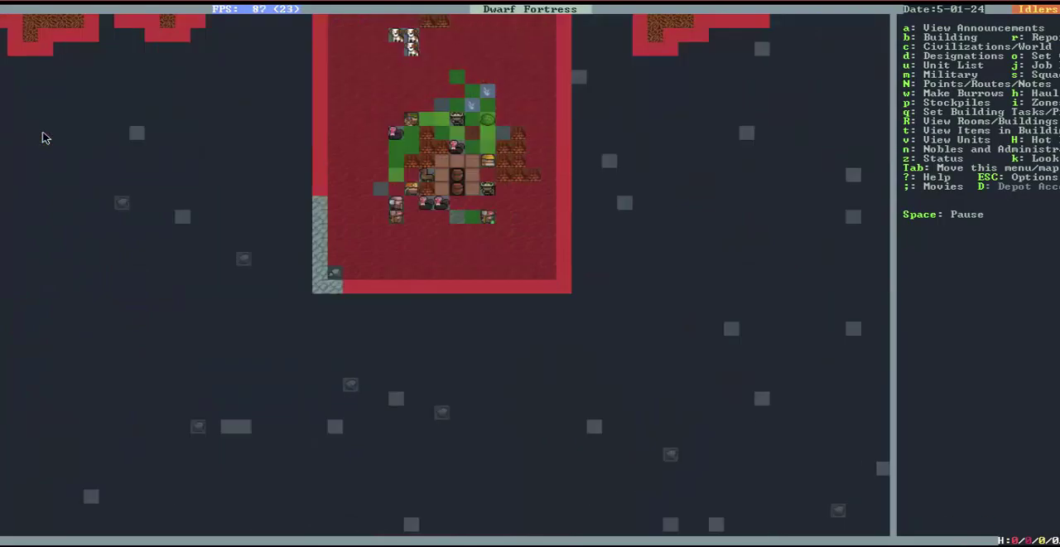
{"action": "key", "text": "Up"}
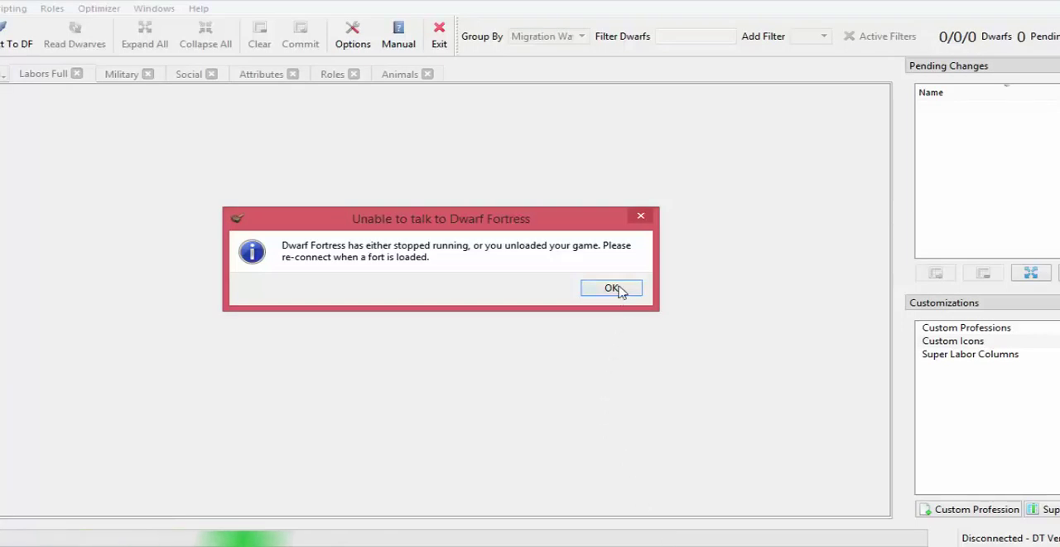
- Dismiss Dwarf Therapist's connection warning, then switch back to Dwarf Fortress
{"action": "left_click", "coordinate": [613, 289]}
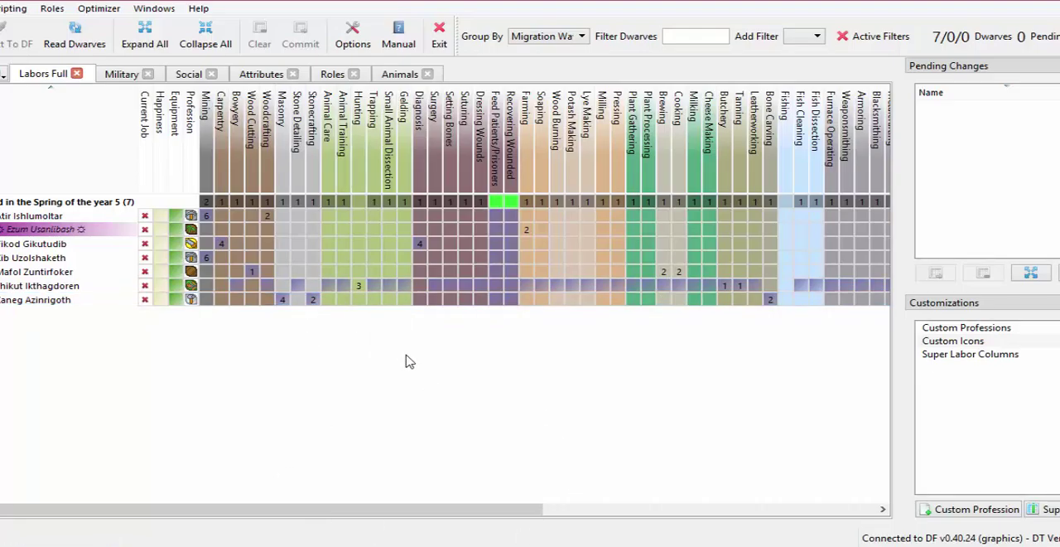
{"action": "key", "text": "alt+Tab"}
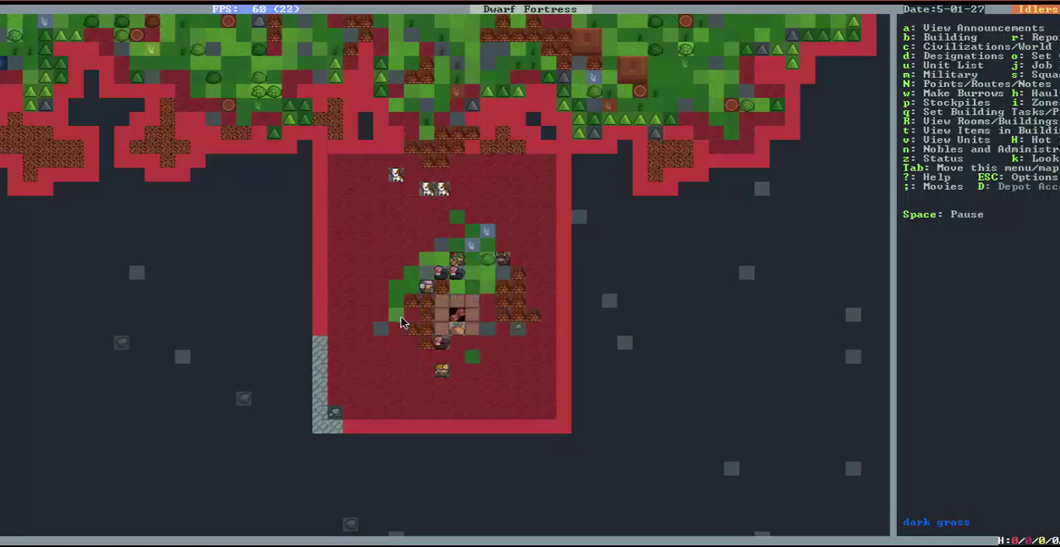
{"action": "scroll", "coordinate": [403, 322], "scroll_direction": "down", "scroll_amount": 1}
- Select Floor construction and enlarge the placement area to cover the pit
{"action": "key", "text": "b"}
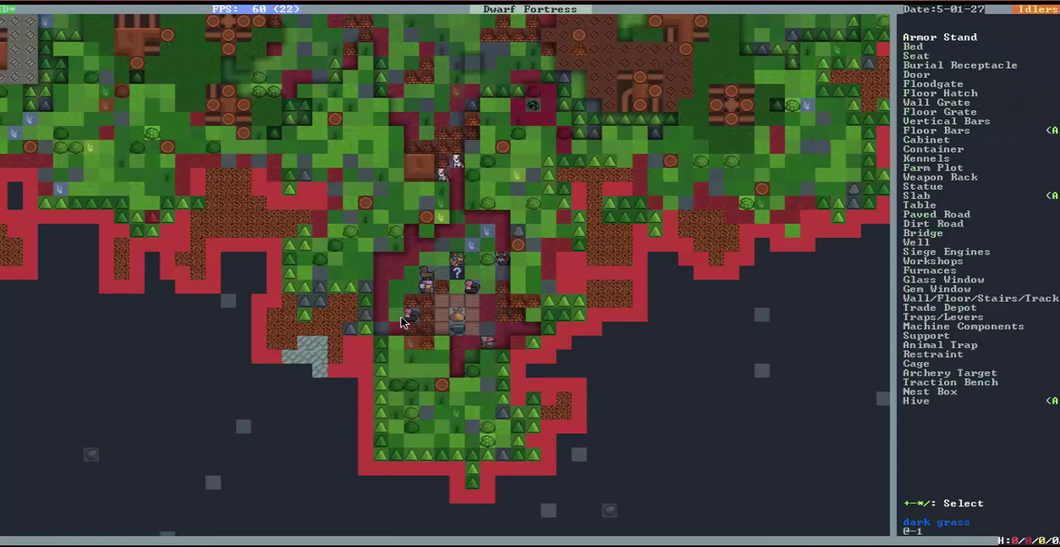
{"action": "key", "text": "shift+c"}
{"action": "key", "text": "f"}
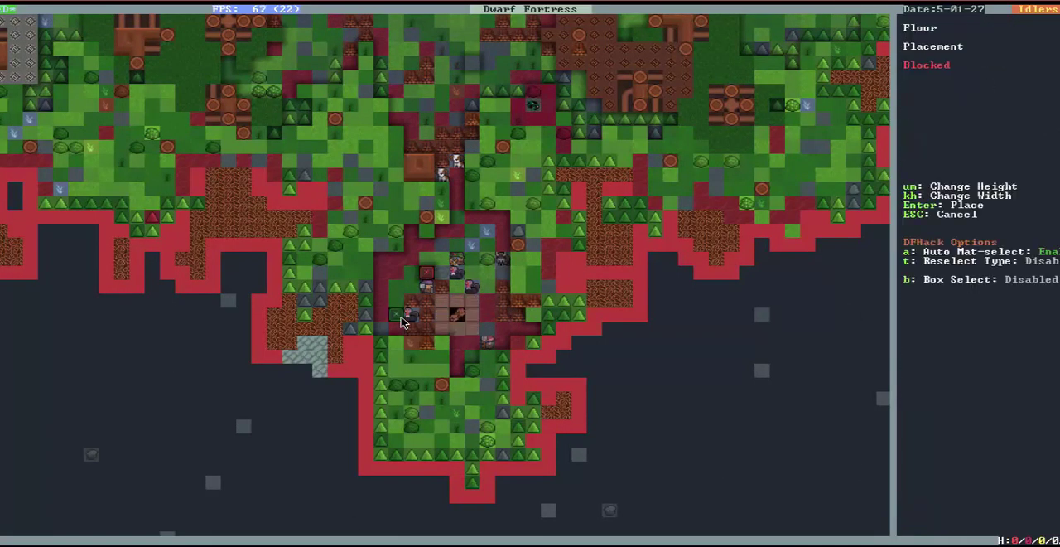
{"action": "key", "text": "u"}
{"action": "key", "text": "u"}
{"action": "key", "text": "k"}
{"action": "key", "text": "k"}
{"action": "key", "text": "u"}
{"action": "key", "text": "u"}
{"action": "key", "text": "u"}
{"action": "key", "text": "k"}
{"action": "key", "text": "k"}
{"action": "key", "text": "k"}
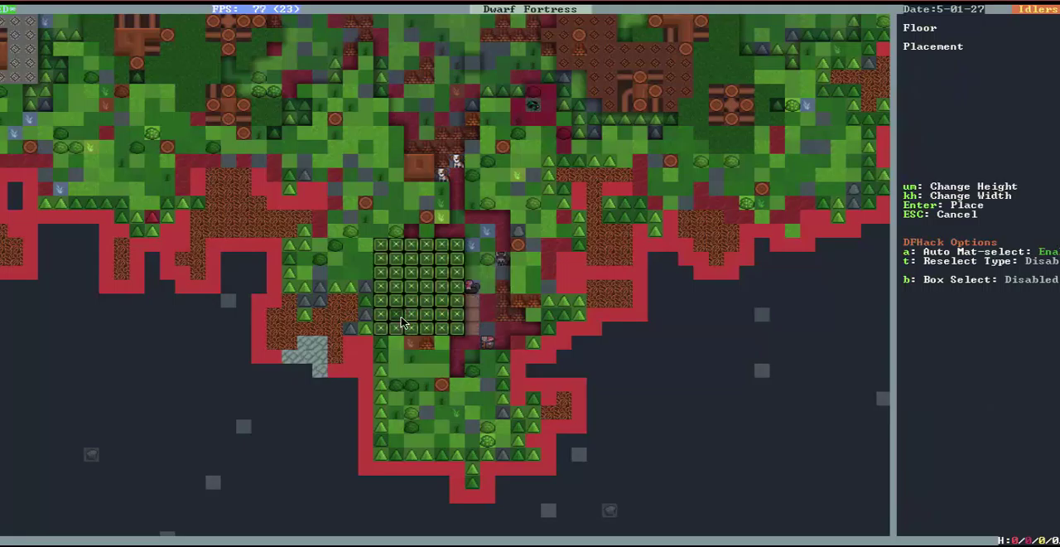
- Move the floor box over the pit and reduce its height
{"action": "key", "text": "Right"}
{"action": "key", "text": "Right"}
{"action": "key", "text": "Down"}
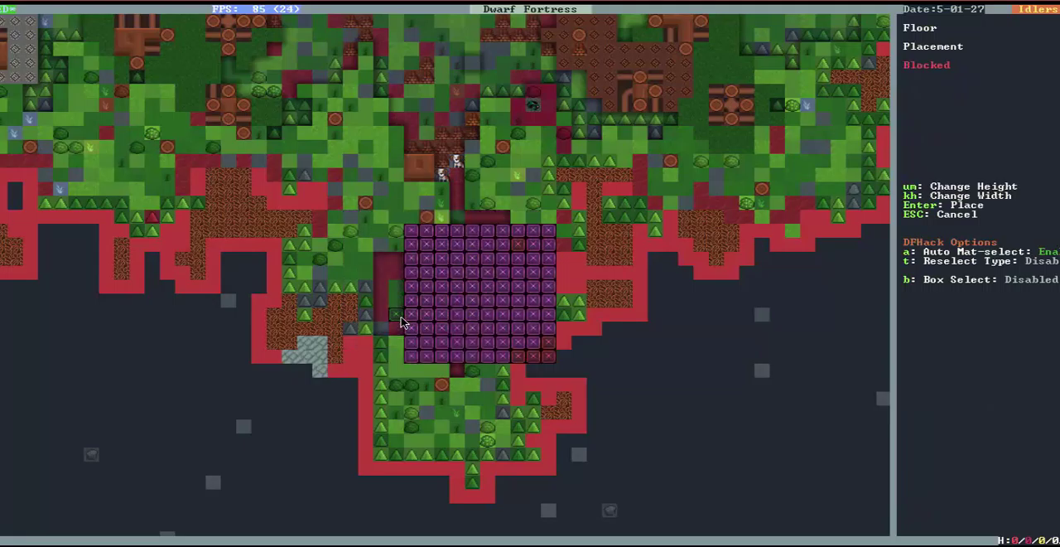
{"action": "key", "text": "Right"}
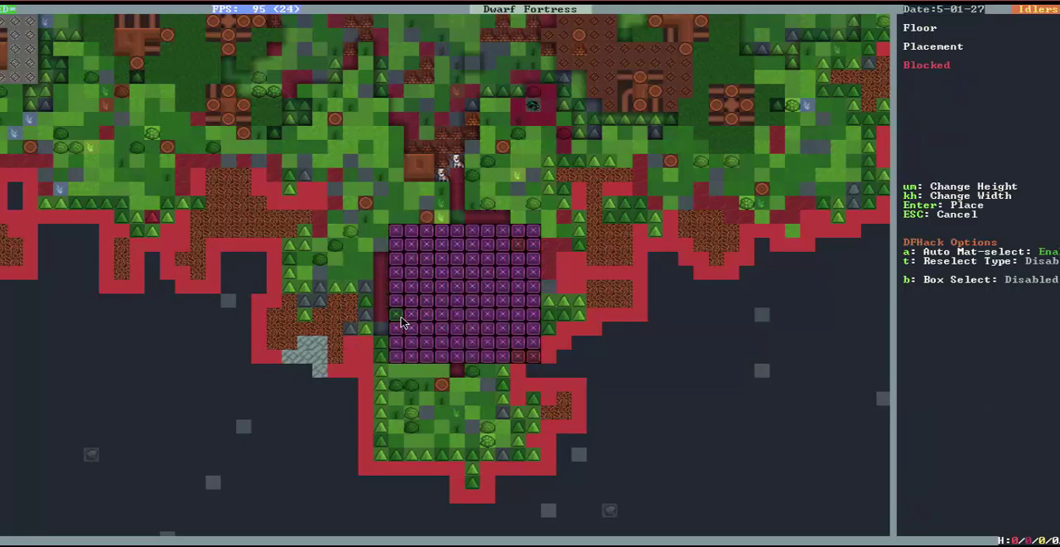
{"action": "key", "text": "Left"}
{"action": "key", "text": "Left"}
{"action": "key", "text": "Up"}
{"action": "key", "text": "Right"}
{"action": "key", "text": "Up"}
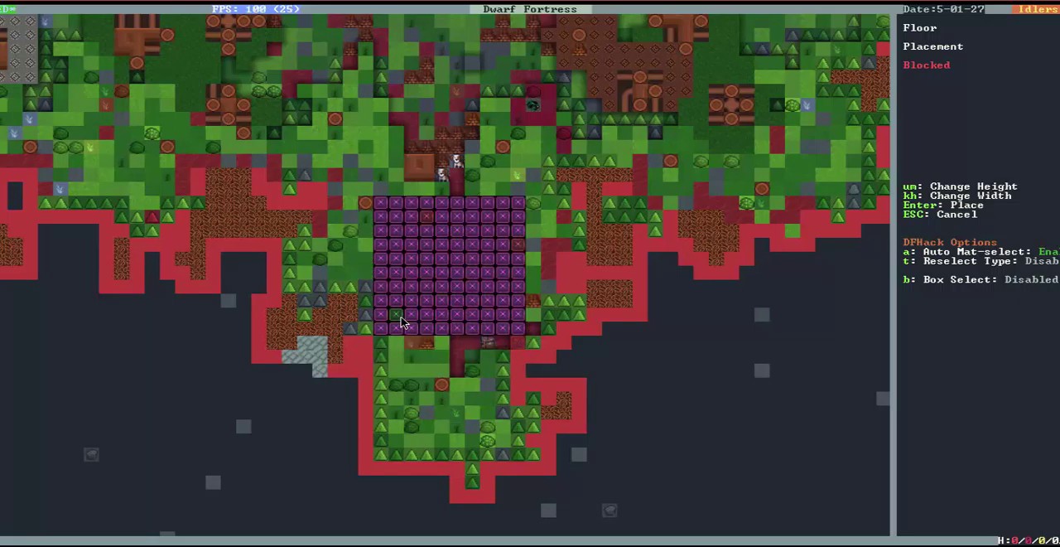
{"action": "key", "text": "n"}
{"action": "key", "text": "n"}
{"action": "key", "text": "n"}
{"action": "key", "text": "n"}
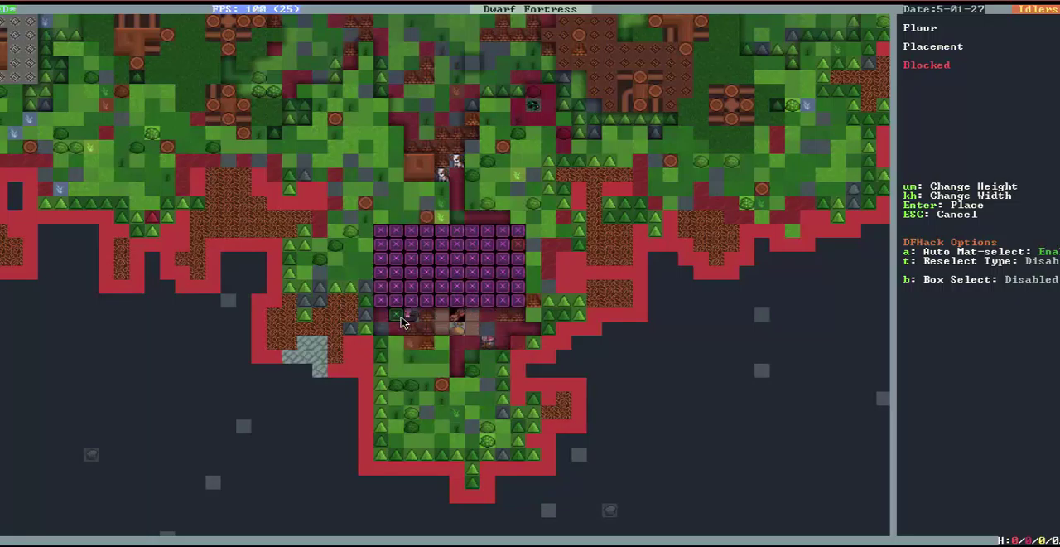
- Narrow the floor by one column, move it onto open space, and build it from wood logs
{"action": "key", "text": "k"}
{"action": "key", "text": "Down"}
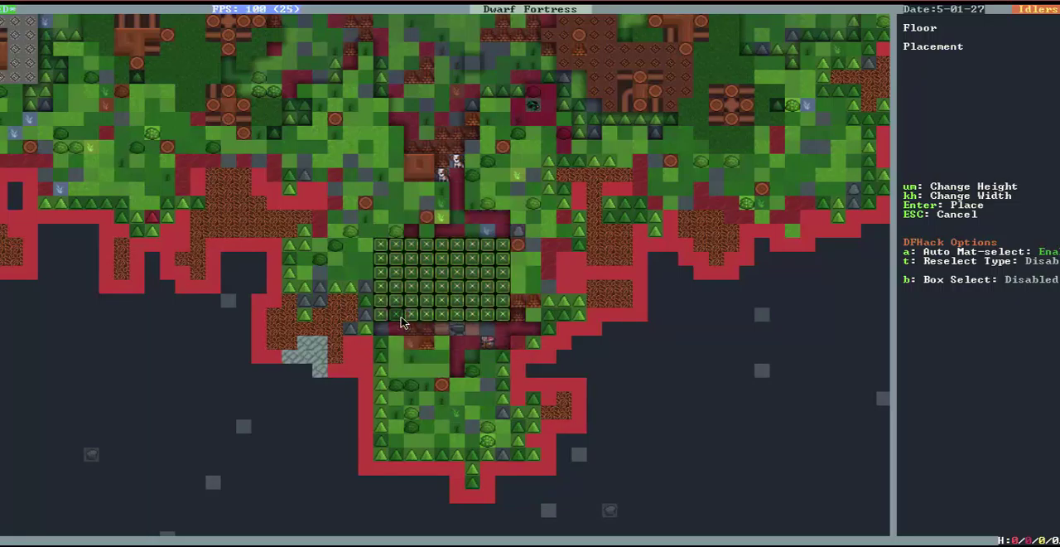
{"action": "key", "text": "Down"}
{"action": "key", "text": "Return"}
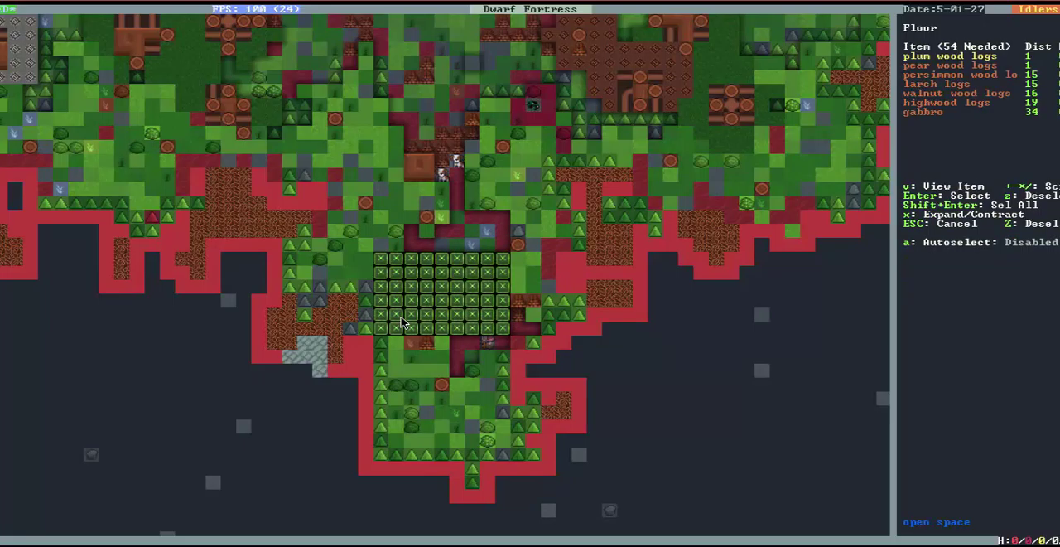
{"action": "key", "text": "Return"}
{"action": "key", "text": "Return"}
{"action": "key", "text": "Return"}
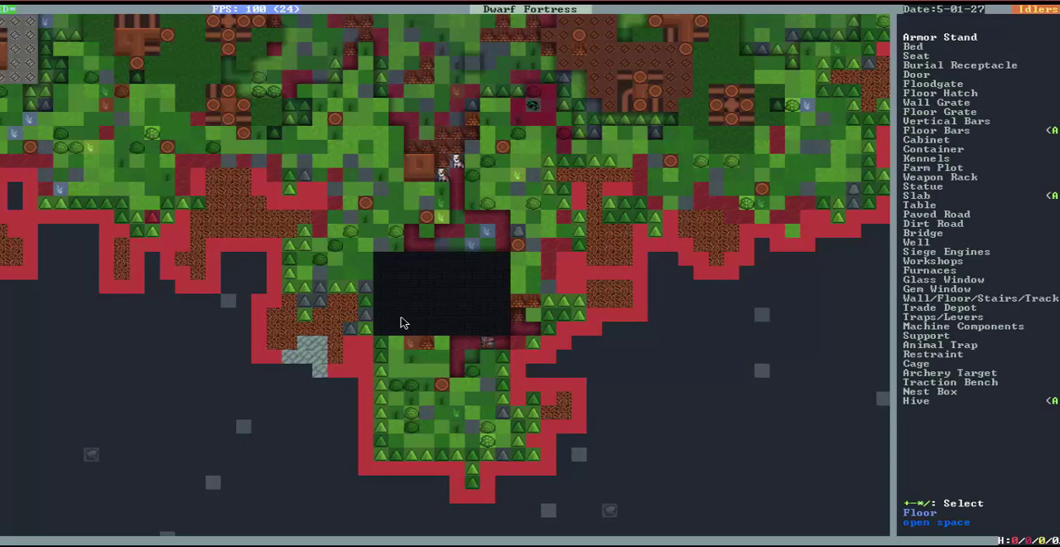
- Start another floor row over the pit's southern part and widen it
{"action": "key", "text": "Return"}
{"action": "key", "text": "Return"}
{"action": "key", "text": "Down"}
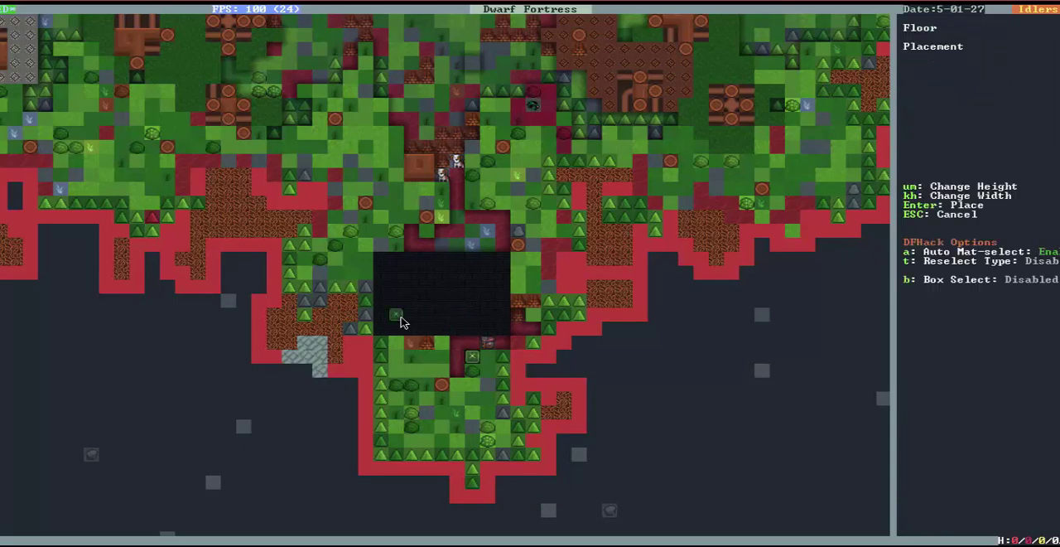
{"action": "key", "text": "Down"}
{"action": "key", "text": "Right"}
{"action": "key", "text": "k"}
{"action": "key", "text": "k"}
{"action": "key", "text": "k"}
{"action": "key", "text": "k"}
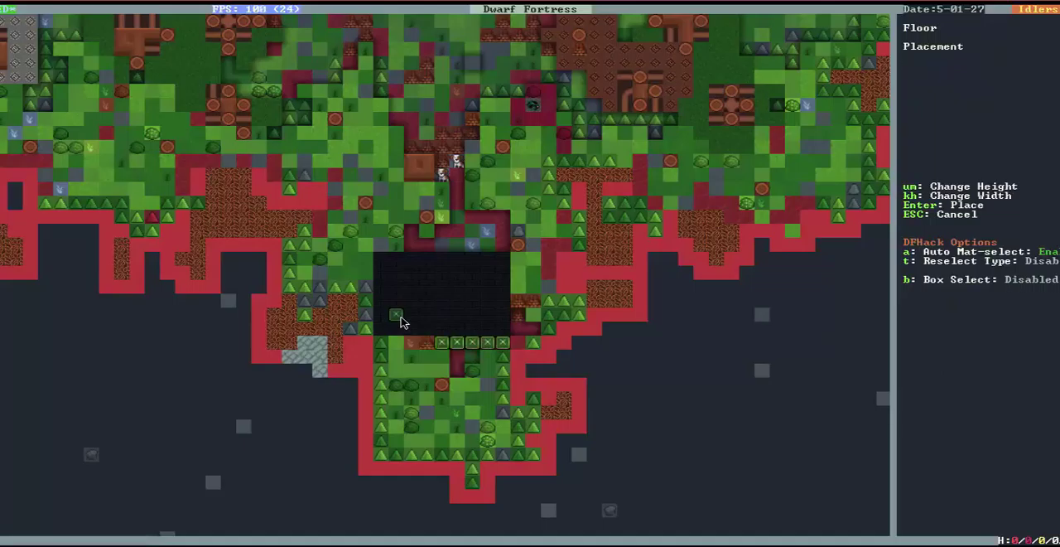
{"action": "key", "text": "k"}
{"action": "key", "text": "Left"}
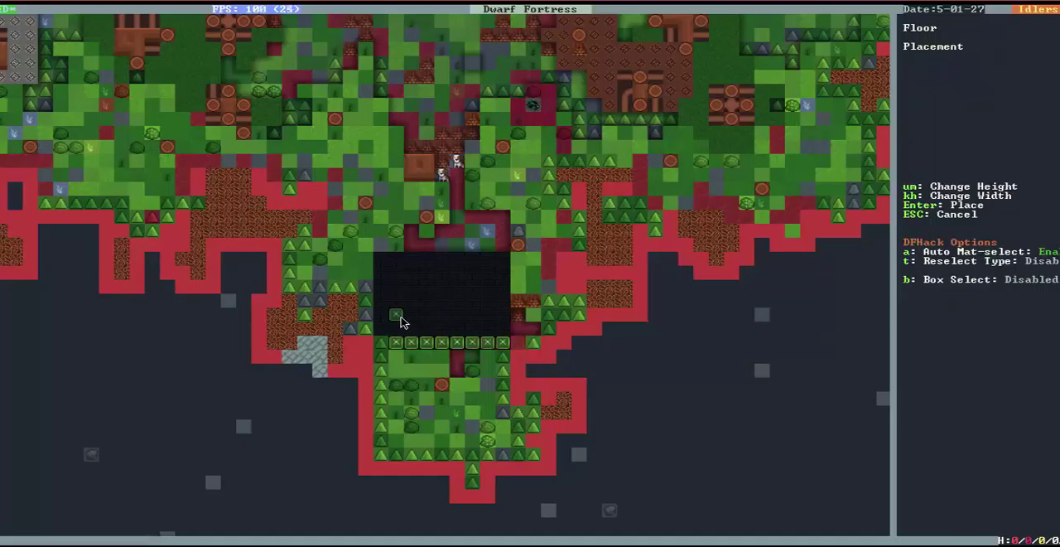
- Extend the southern floor to three rows and place it using logs
{"action": "key", "text": "Down"}
{"action": "key", "text": "u"}
{"action": "key", "text": "u"}
{"action": "key", "text": "Down"}
{"action": "key", "text": "Up"}
{"action": "key", "text": "Return"}
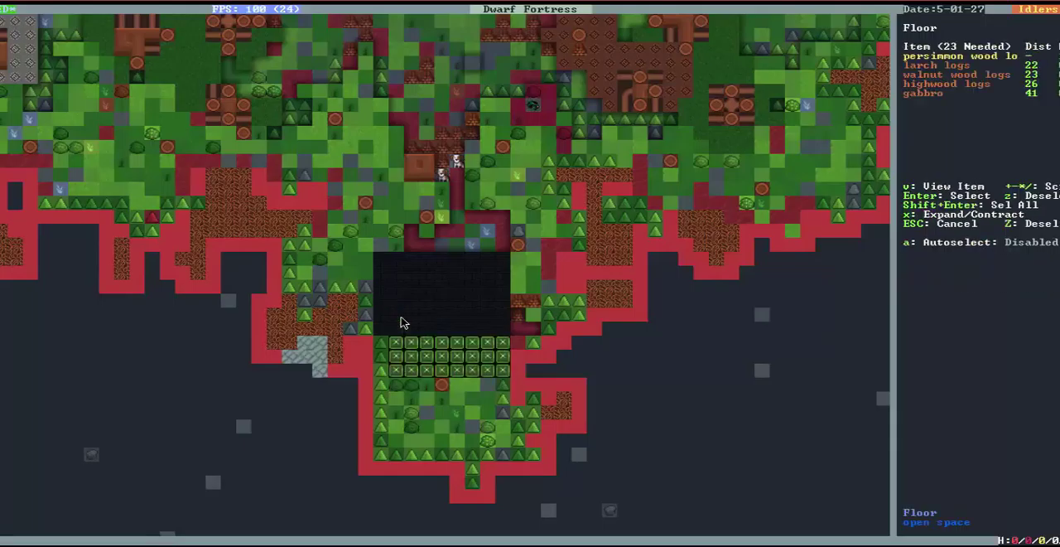
{"action": "key", "text": "plus"}
{"action": "key", "text": "shift+Return"}
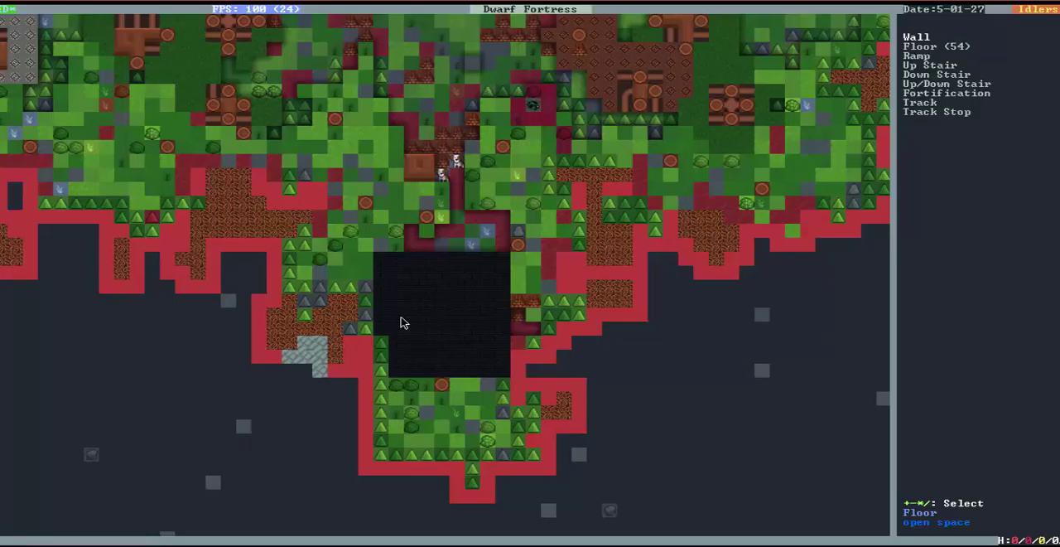
- Plan an enlarged floor strip along the pit's eastern edge
{"action": "key", "text": "f"}
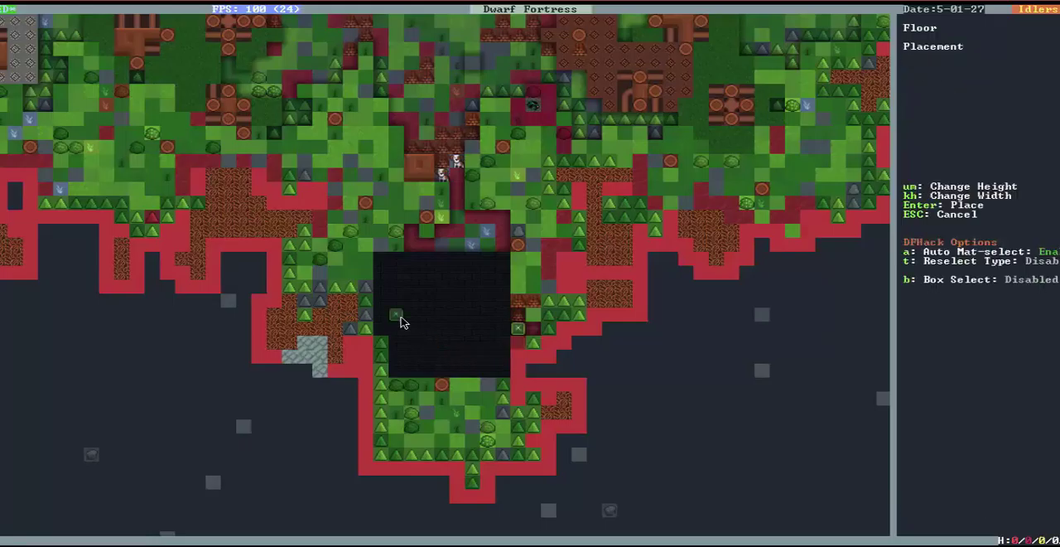
{"action": "key", "text": "u"}
{"action": "key", "text": "k"}
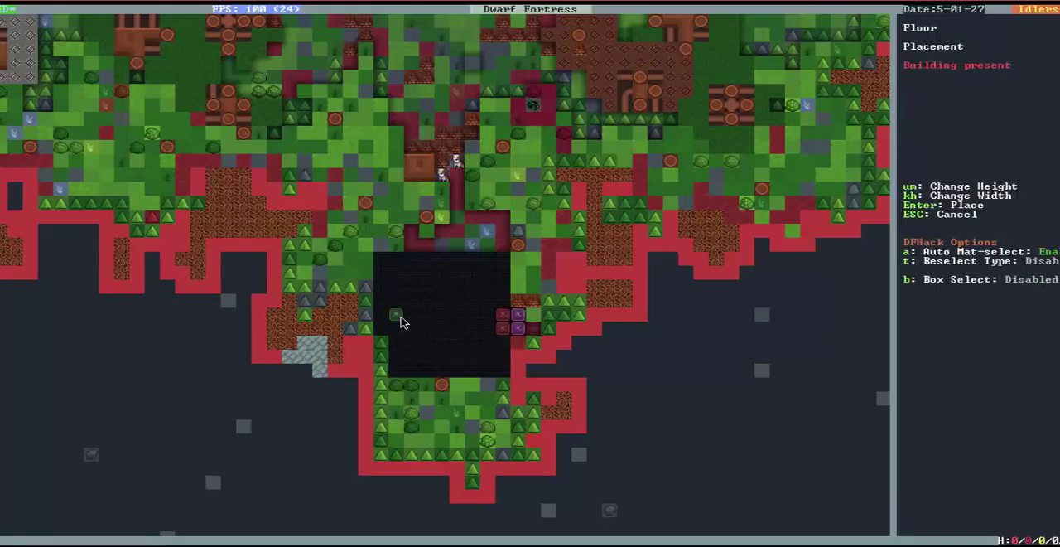
{"action": "key", "text": "Down"}
{"action": "key", "text": "Right"}
{"action": "key", "text": "u"}
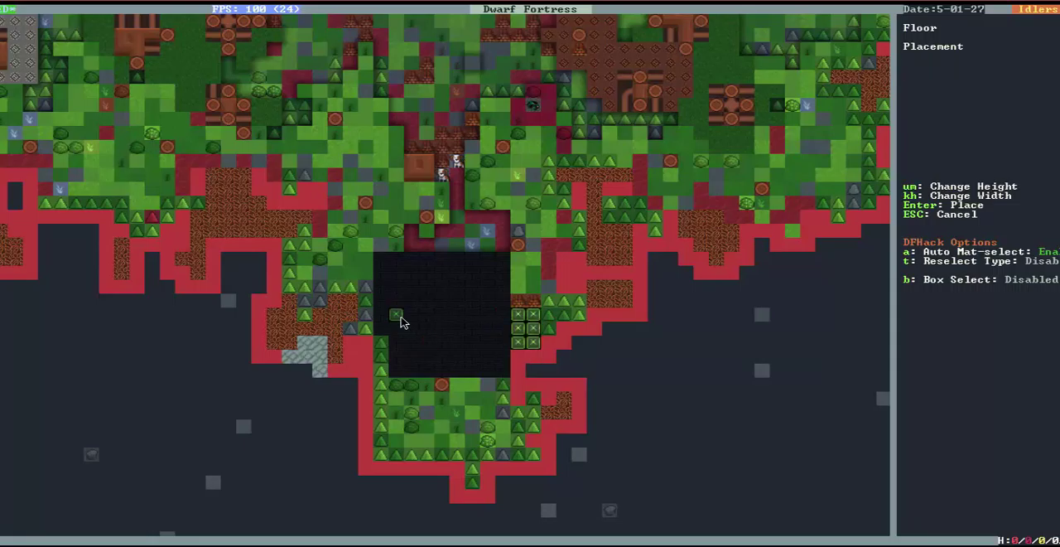
{"action": "key", "text": "Return"}
{"action": "key", "text": "Return"}
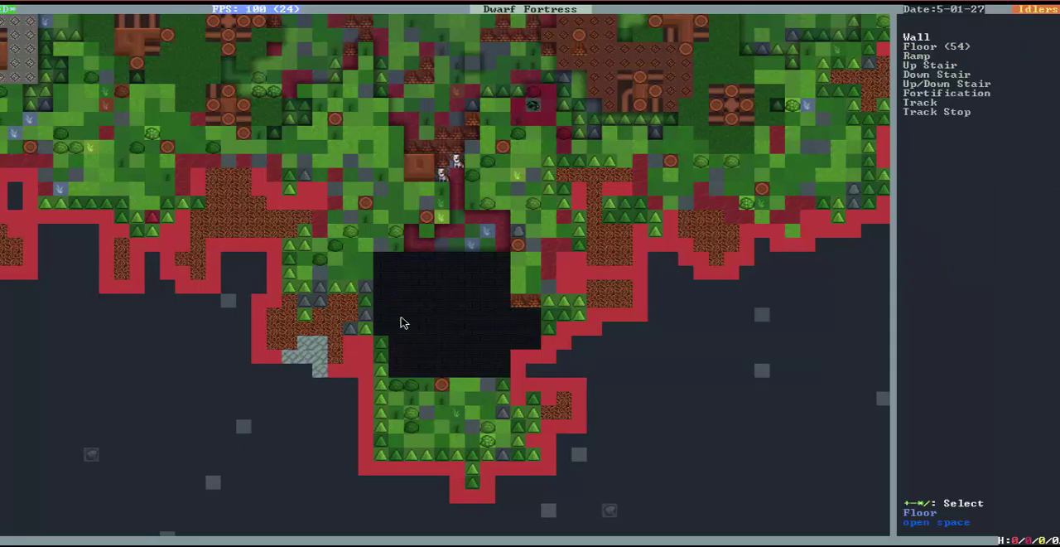
- Place a widened two-row floor across the pit's top edge
{"action": "key", "text": "Down"}
{"action": "key", "text": "Return"}
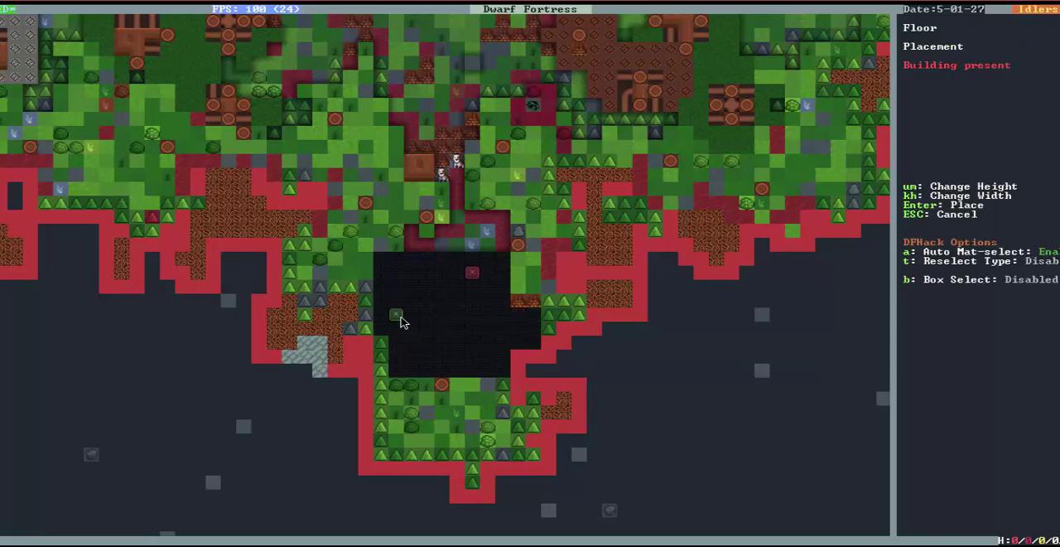
{"action": "key", "text": "Left"}
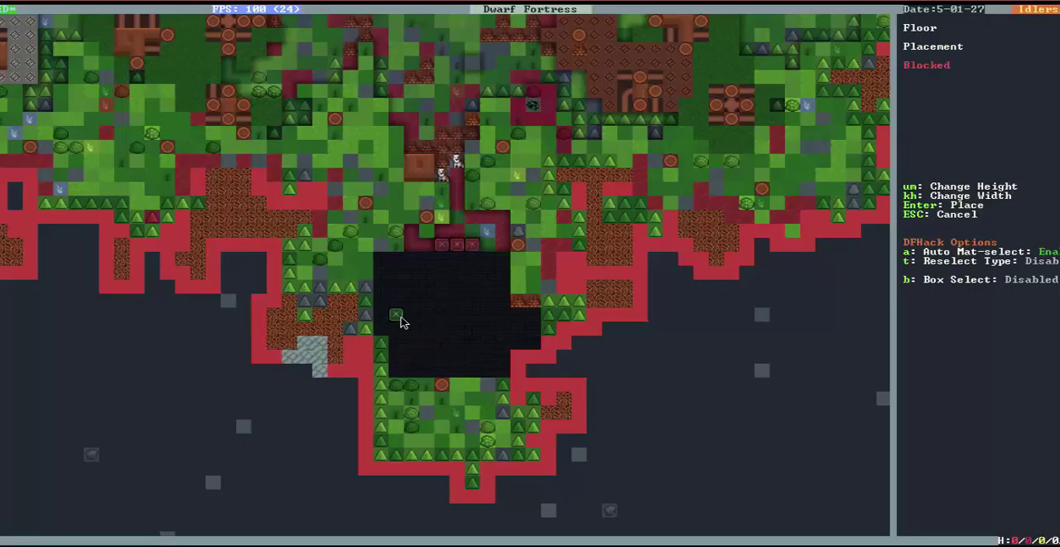
{"action": "key", "text": "k"}
{"action": "key", "text": "k"}
{"action": "key", "text": "k"}
{"action": "key", "text": "u"}
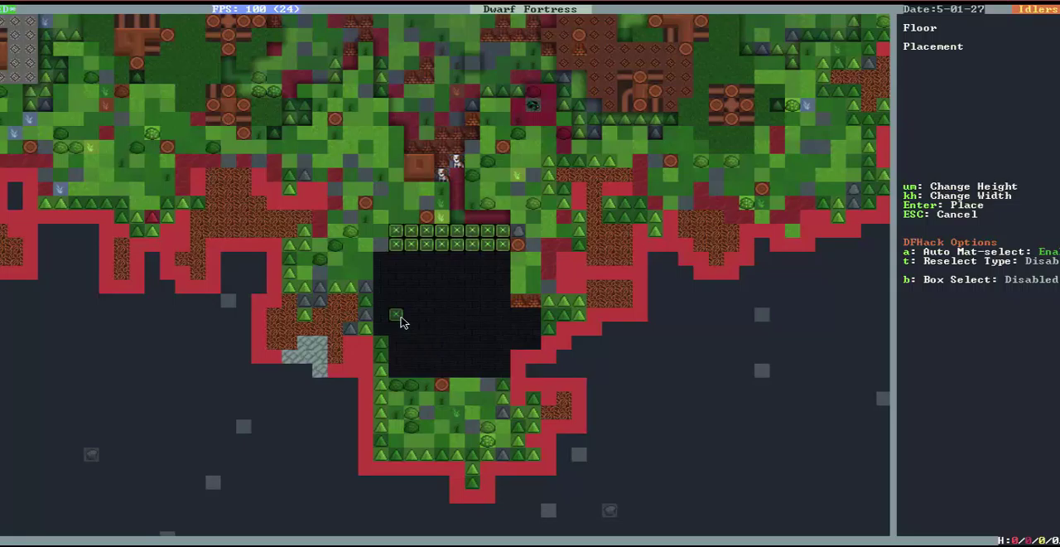
{"action": "key", "text": "Return"}
{"action": "key", "text": "shift+Return"}
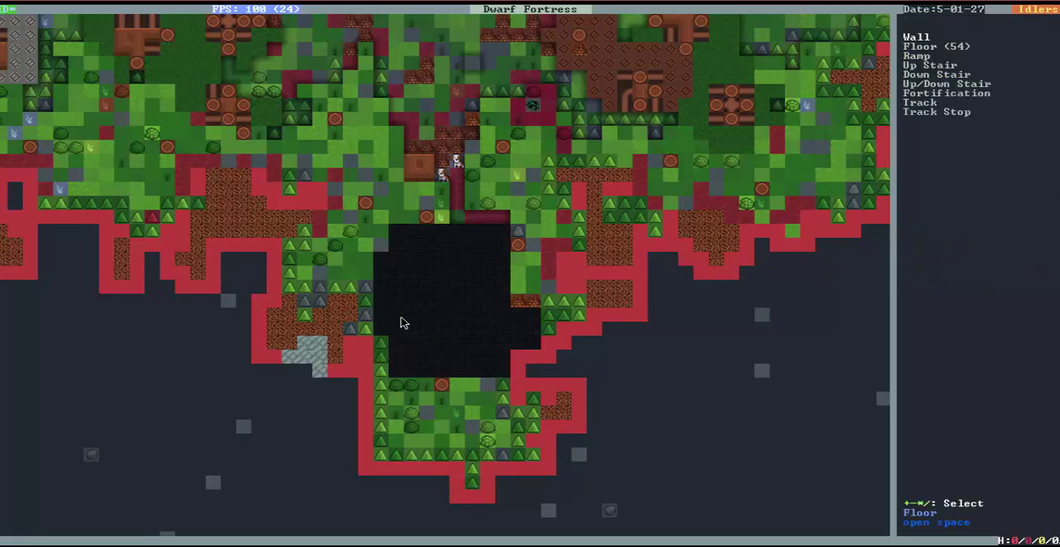
- Place a five-tile floor row and a small northern column from larch logs
{"action": "key", "text": "Return"}
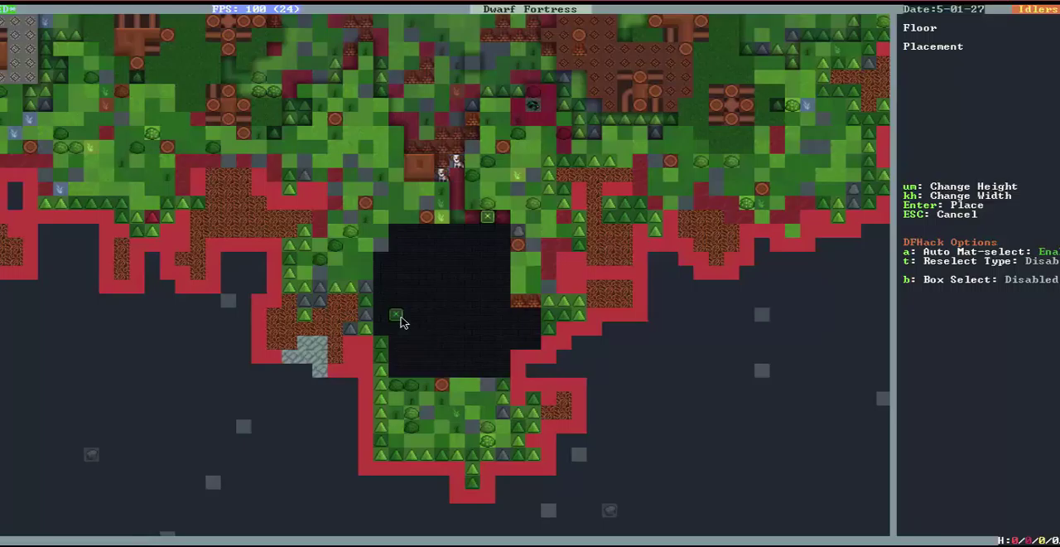
{"action": "key", "text": "k"}
{"action": "key", "text": "k"}
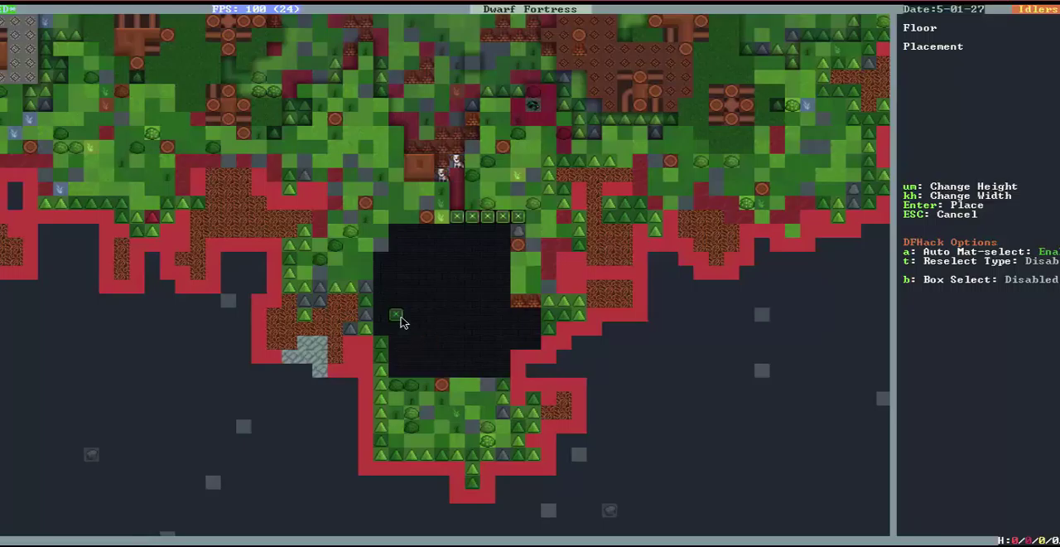
{"action": "key", "text": "Return"}
{"action": "key", "text": "shift+Return"}
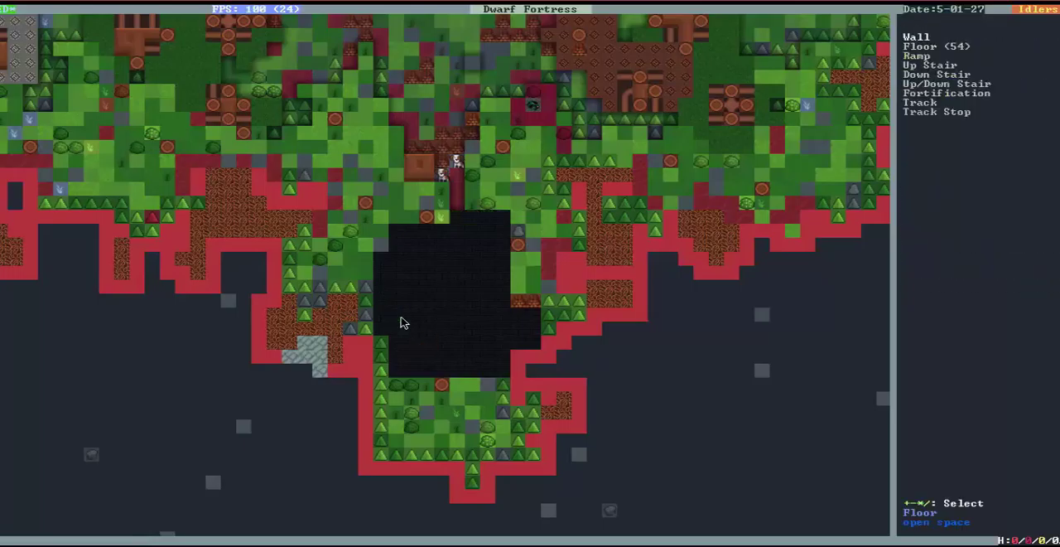
{"action": "key", "text": "Return"}
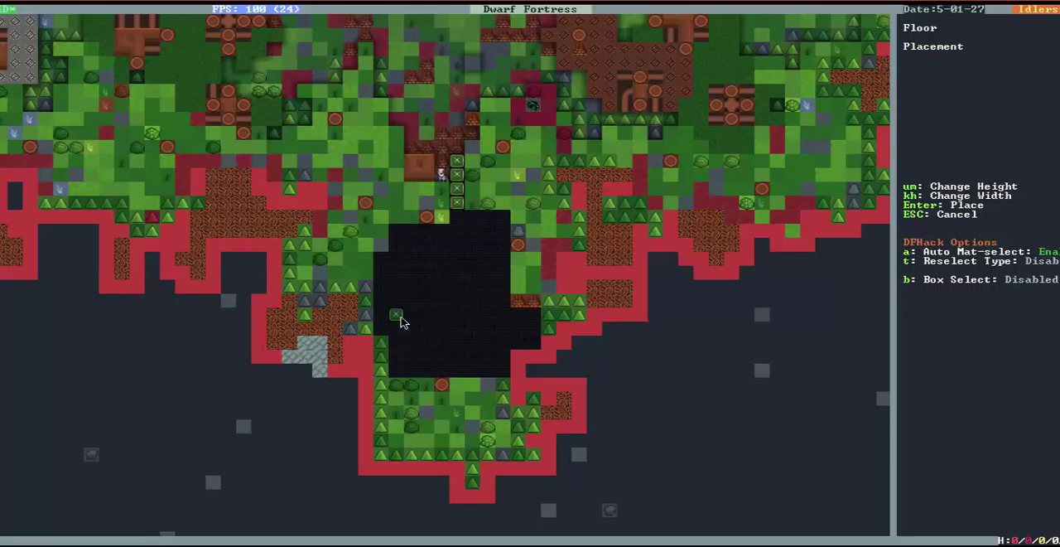
{"action": "key", "text": "Return"}
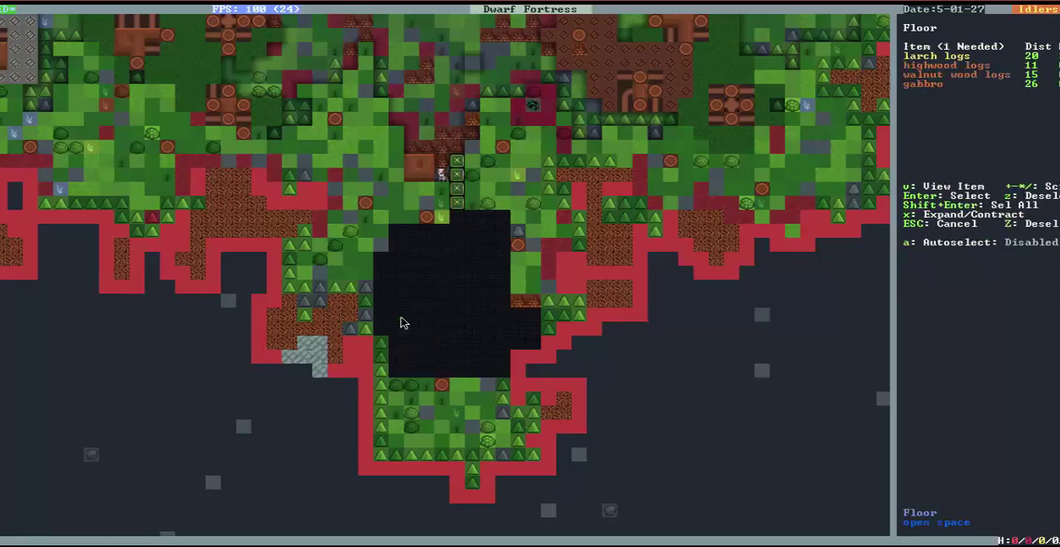
{"action": "key", "text": "Return"}
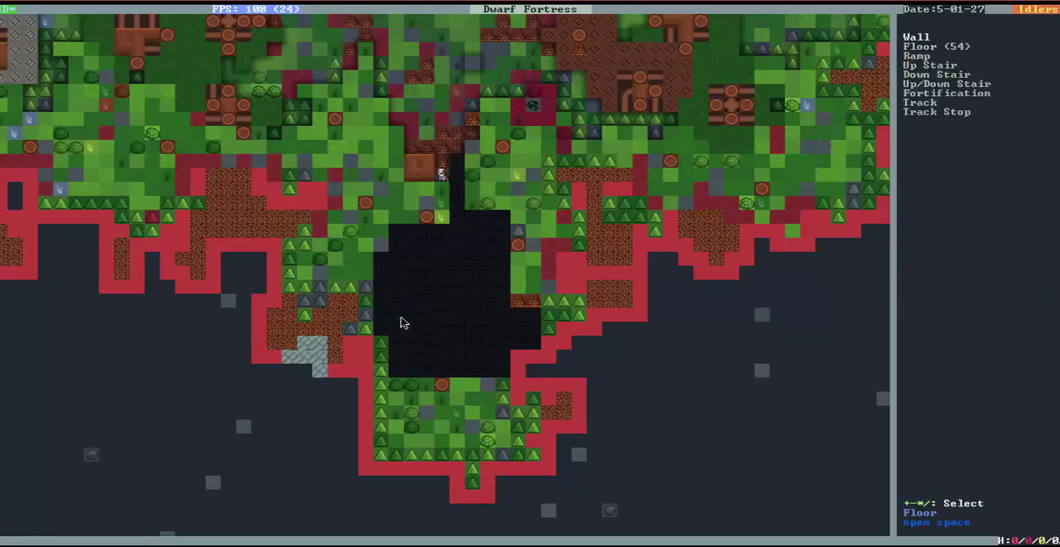
- Check the level below the pit and exit the construction menus
{"action": "key", "text": "greater"}
{"action": "key", "text": "less"}
{"action": "key", "text": "greater"}
{"action": "key", "text": "less"}
{"action": "key", "text": "greater"}
{"action": "key", "text": "less"}
{"action": "key", "text": "d"}
{"action": "key", "text": "Escape"}
{"action": "key", "text": "d"}
{"action": "key", "text": "Escape"}
- Designate the trees just north of the pit for chopping
{"action": "key", "text": "d"}
{"action": "key", "text": "t"}
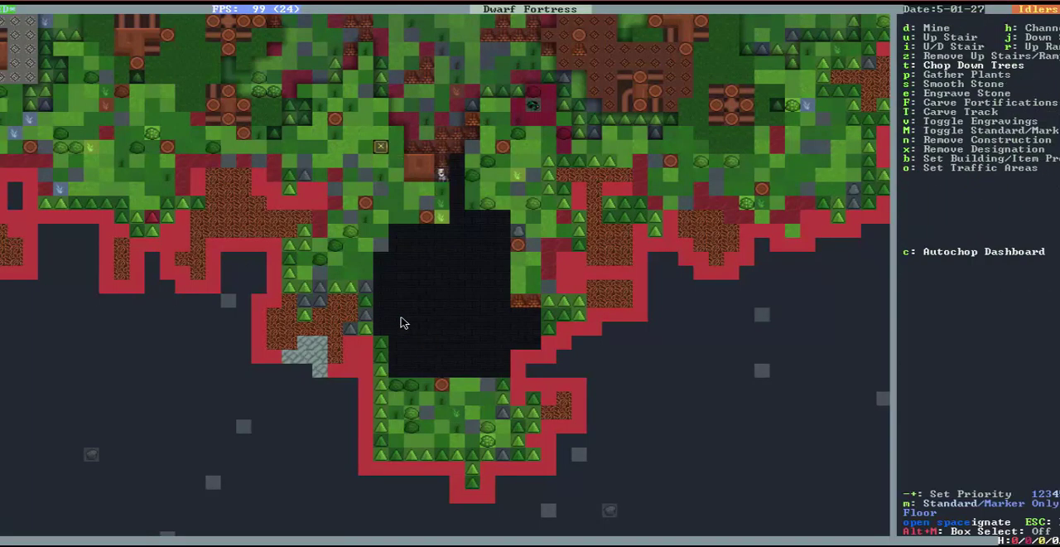
{"action": "key", "text": "Return"}
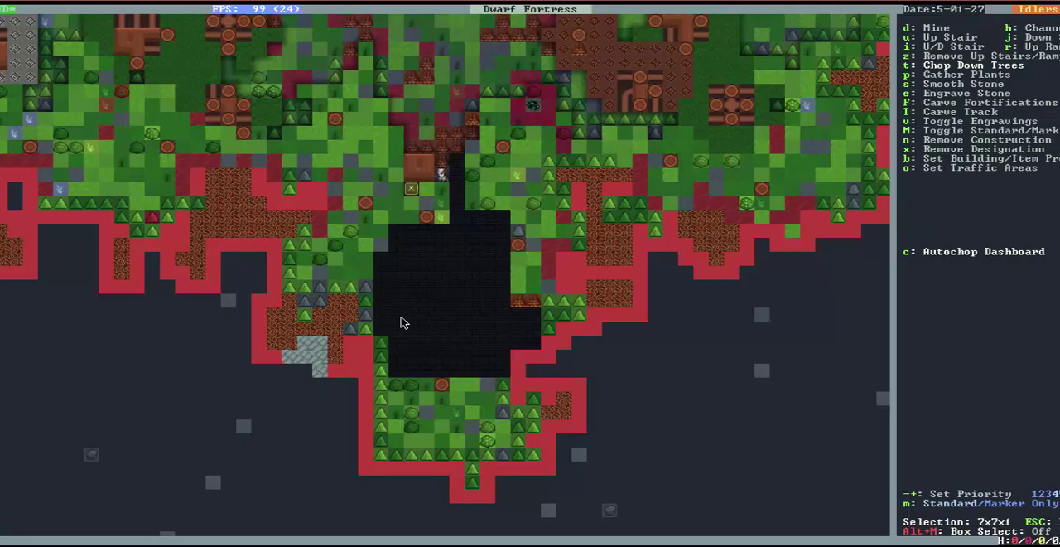
{"action": "key", "text": "Down"}
{"action": "key", "text": "Down"}
{"action": "key", "text": "Down"}
{"action": "key", "text": "Right"}
{"action": "key", "text": "Right"}
{"action": "key", "text": "Right"}
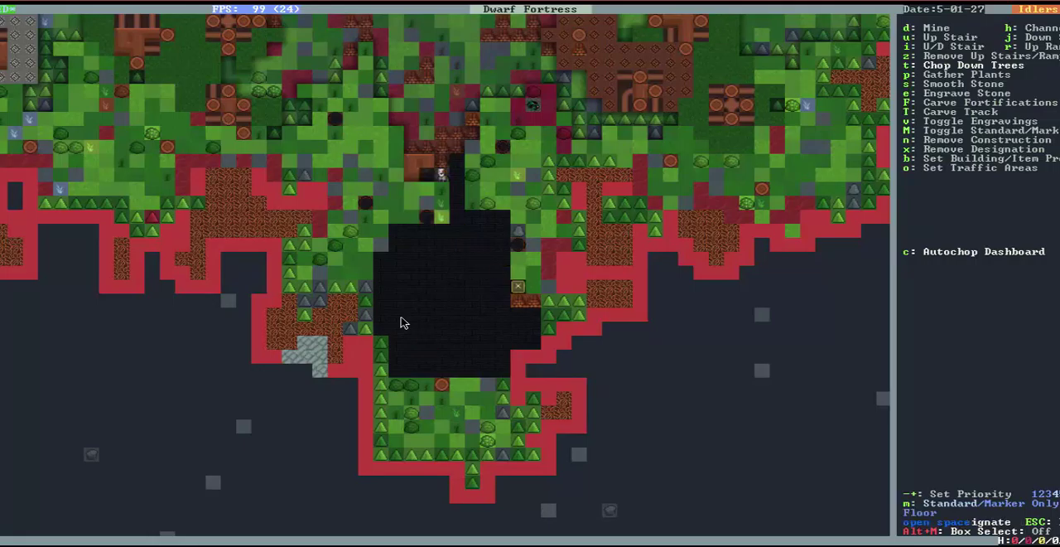
{"action": "key", "text": "Return"}
{"action": "key", "text": "Escape"}
{"action": "scroll", "coordinate": [404, 322], "scroll_direction": "down", "scroll_amount": 1}
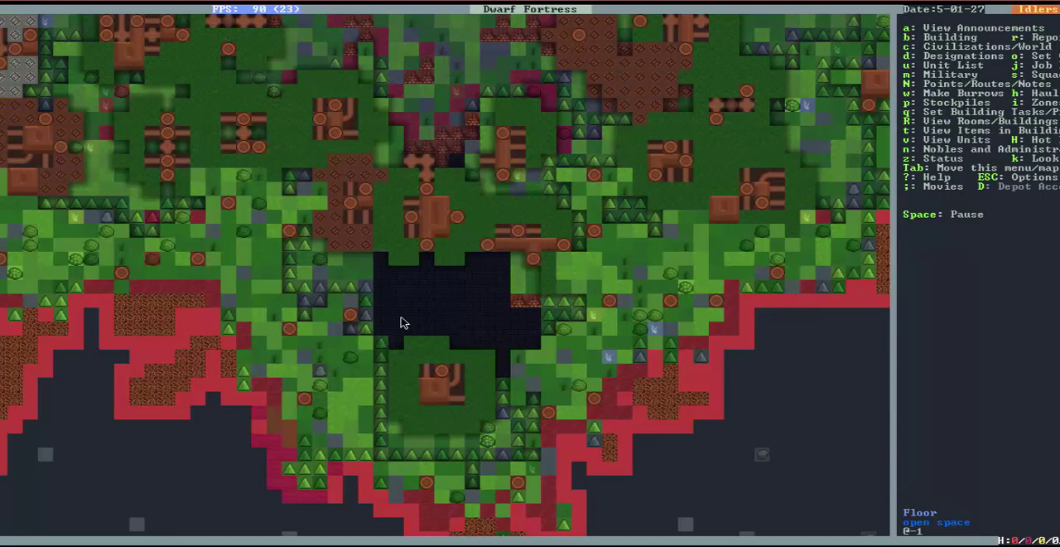
{"action": "scroll", "coordinate": [403, 322], "scroll_direction": "down", "scroll_amount": 1}
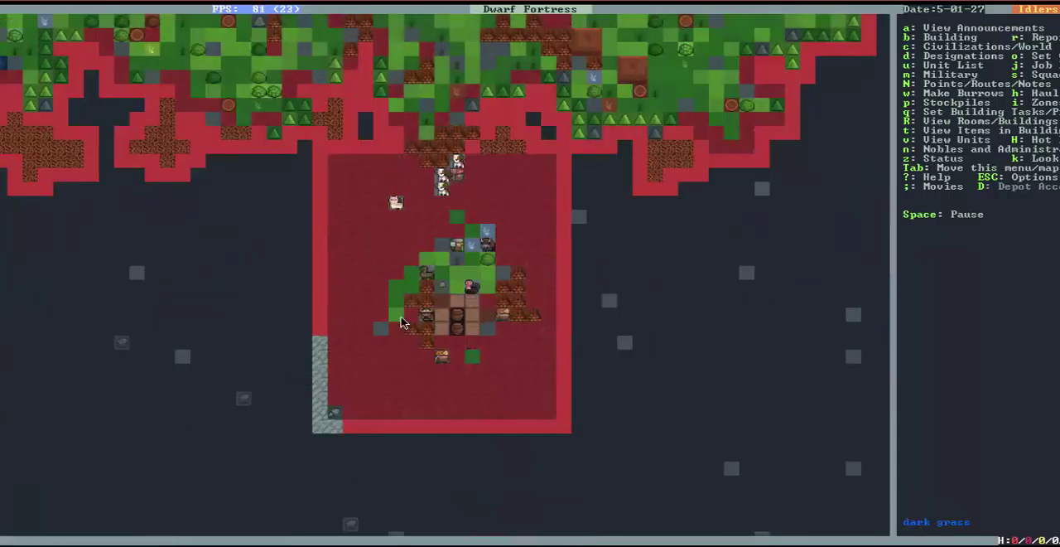
- Pause the game and pan over the dwarves' camp around the wagon
{"action": "key", "text": "Up"}
{"action": "key", "text": "Down"}
{"action": "key", "text": "Down"}
{"action": "key", "text": "space"}
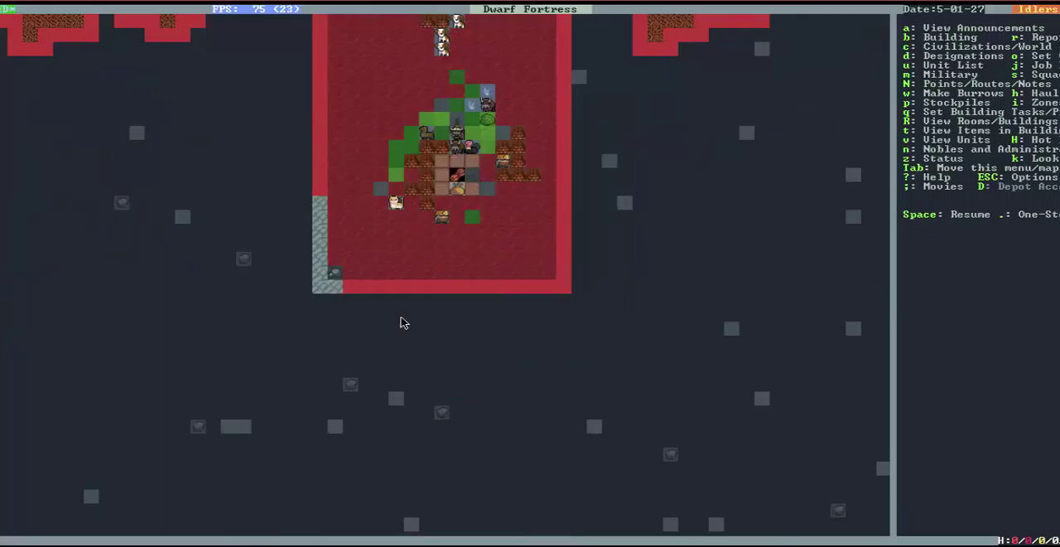
{"action": "key", "text": "Up"}
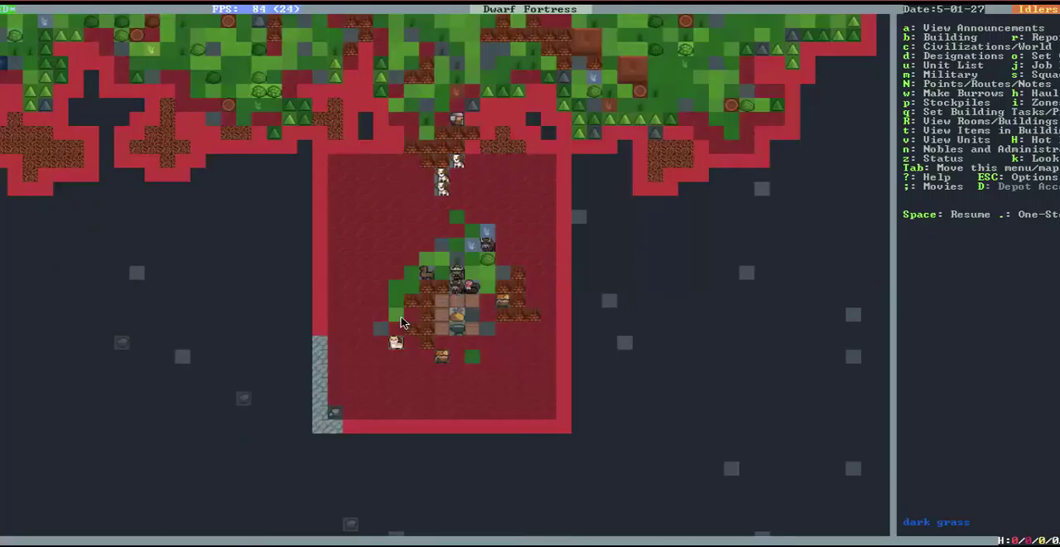